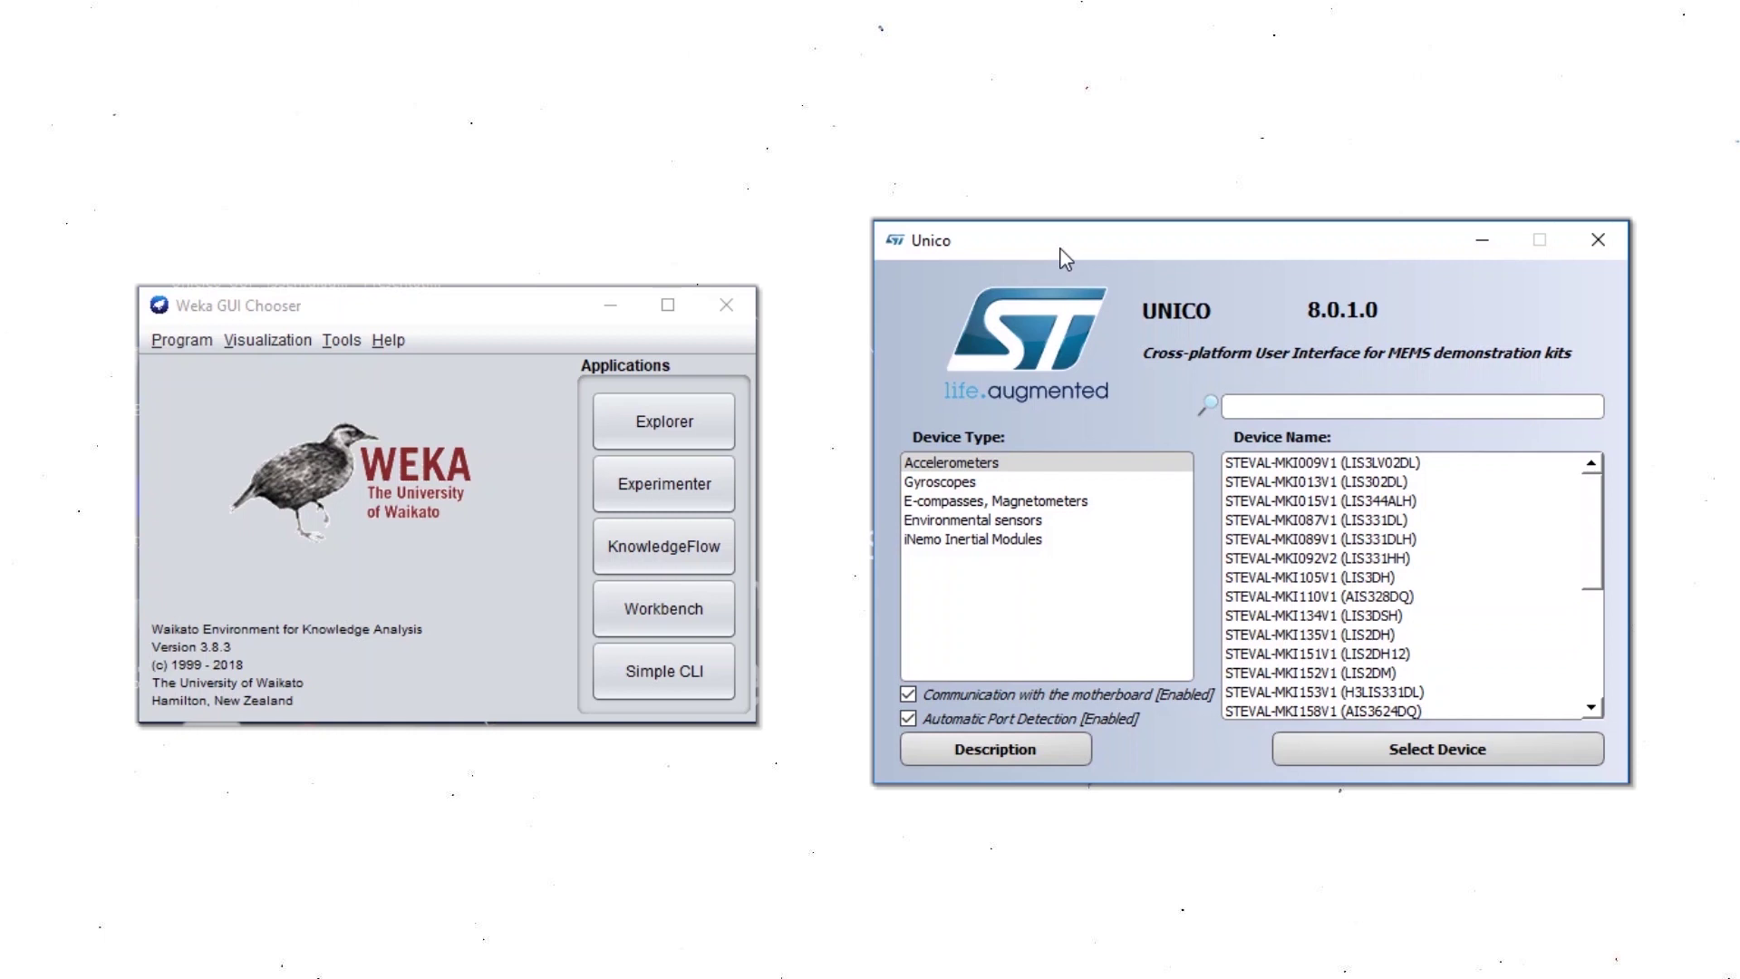
Find the LSM6DSOX kit by searching 'dsox' and select it.
{"action": "left_click_drag", "start_coordinate": [1059, 247], "coordinate": [657, 248]}
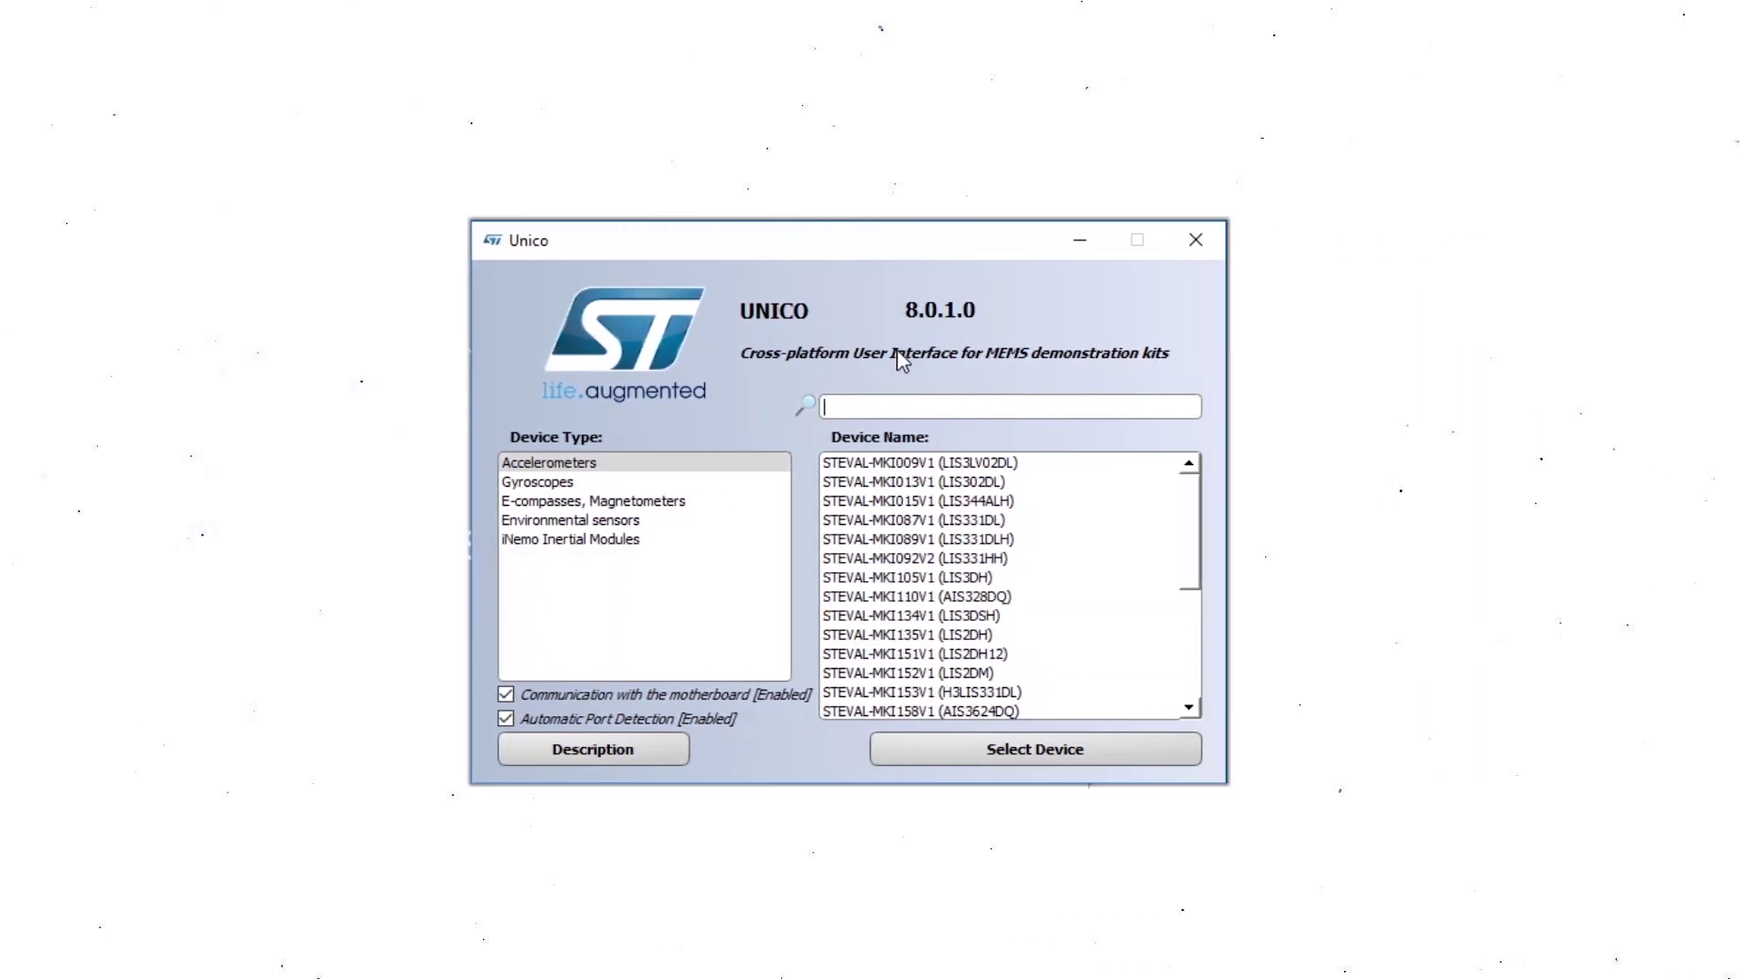
{"action": "type", "text": "dsox"}
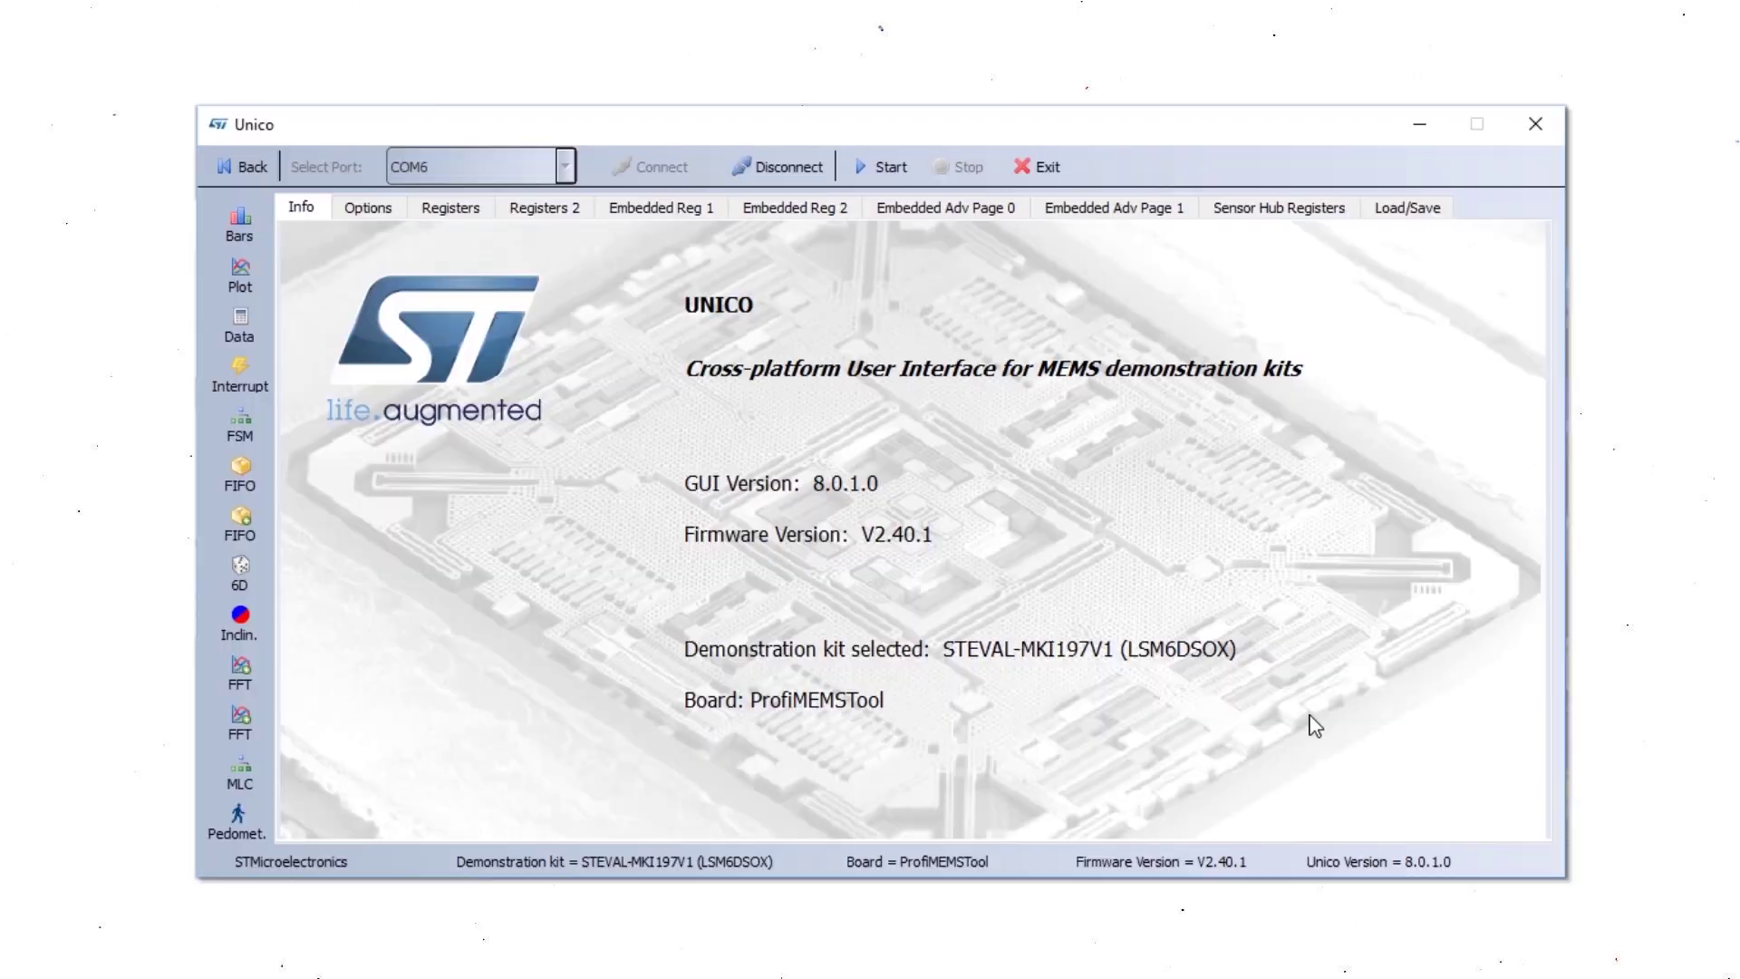
{"action": "left_click", "coordinate": [379, 209]}
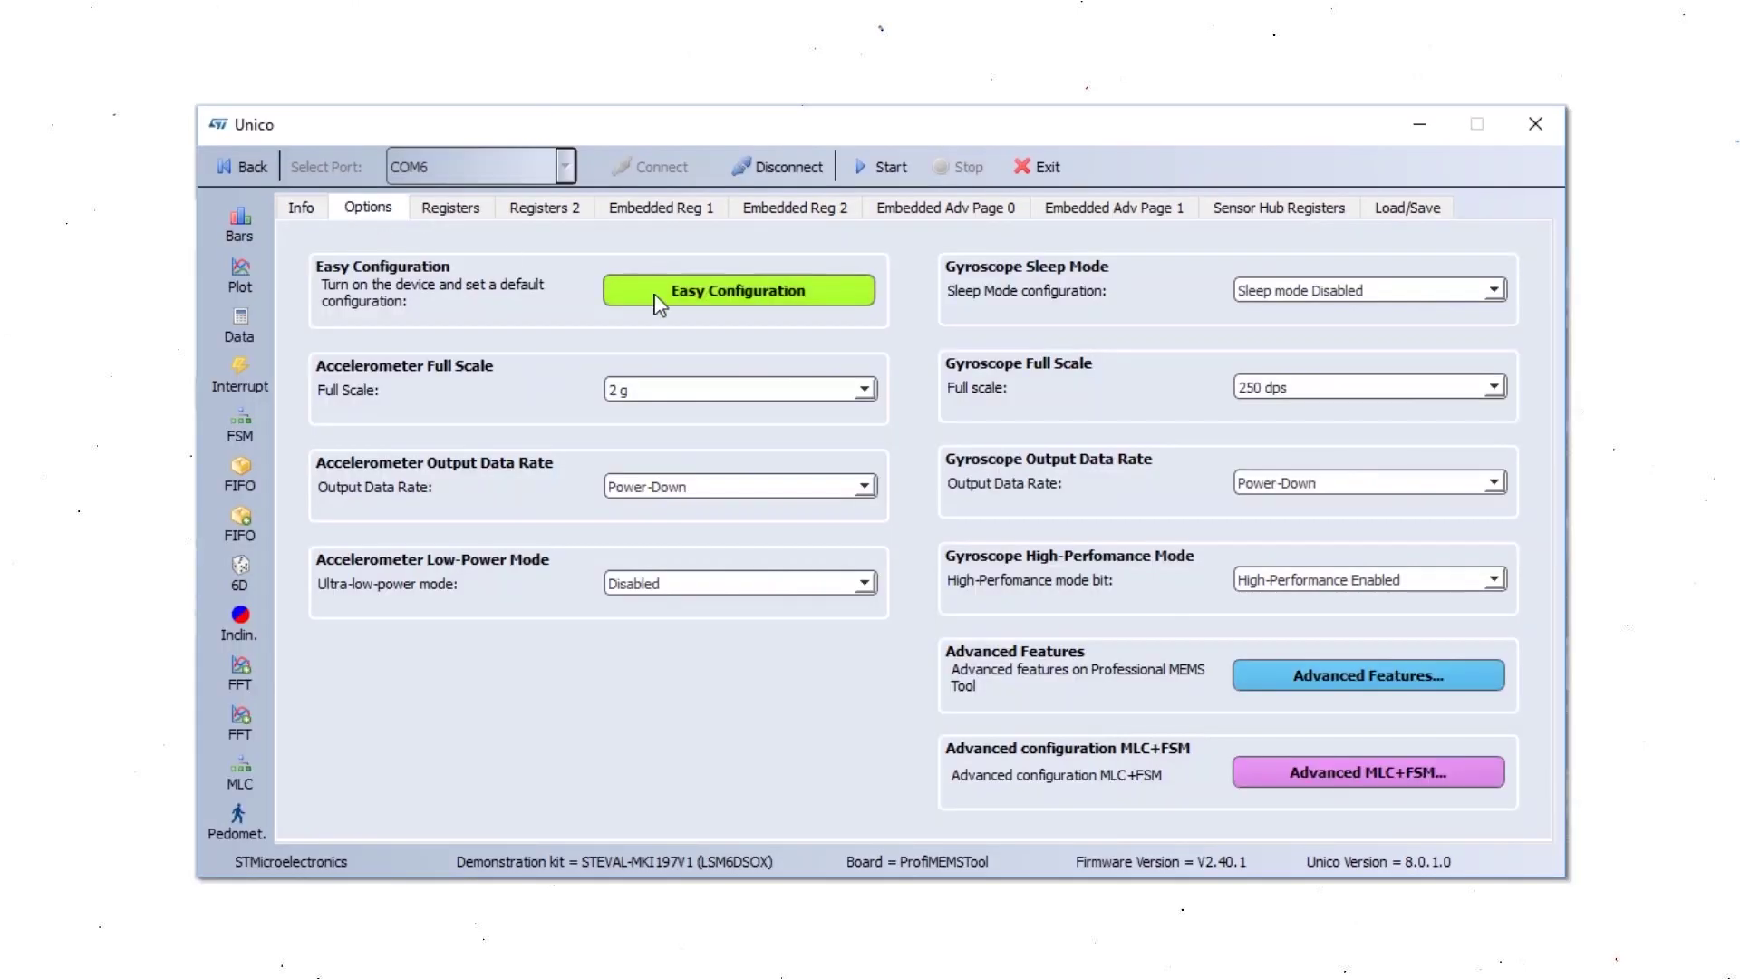
Set the accelerometer to 4 g full scale and 26 Hz, then start streaming.
{"action": "left_click", "coordinate": [766, 396]}
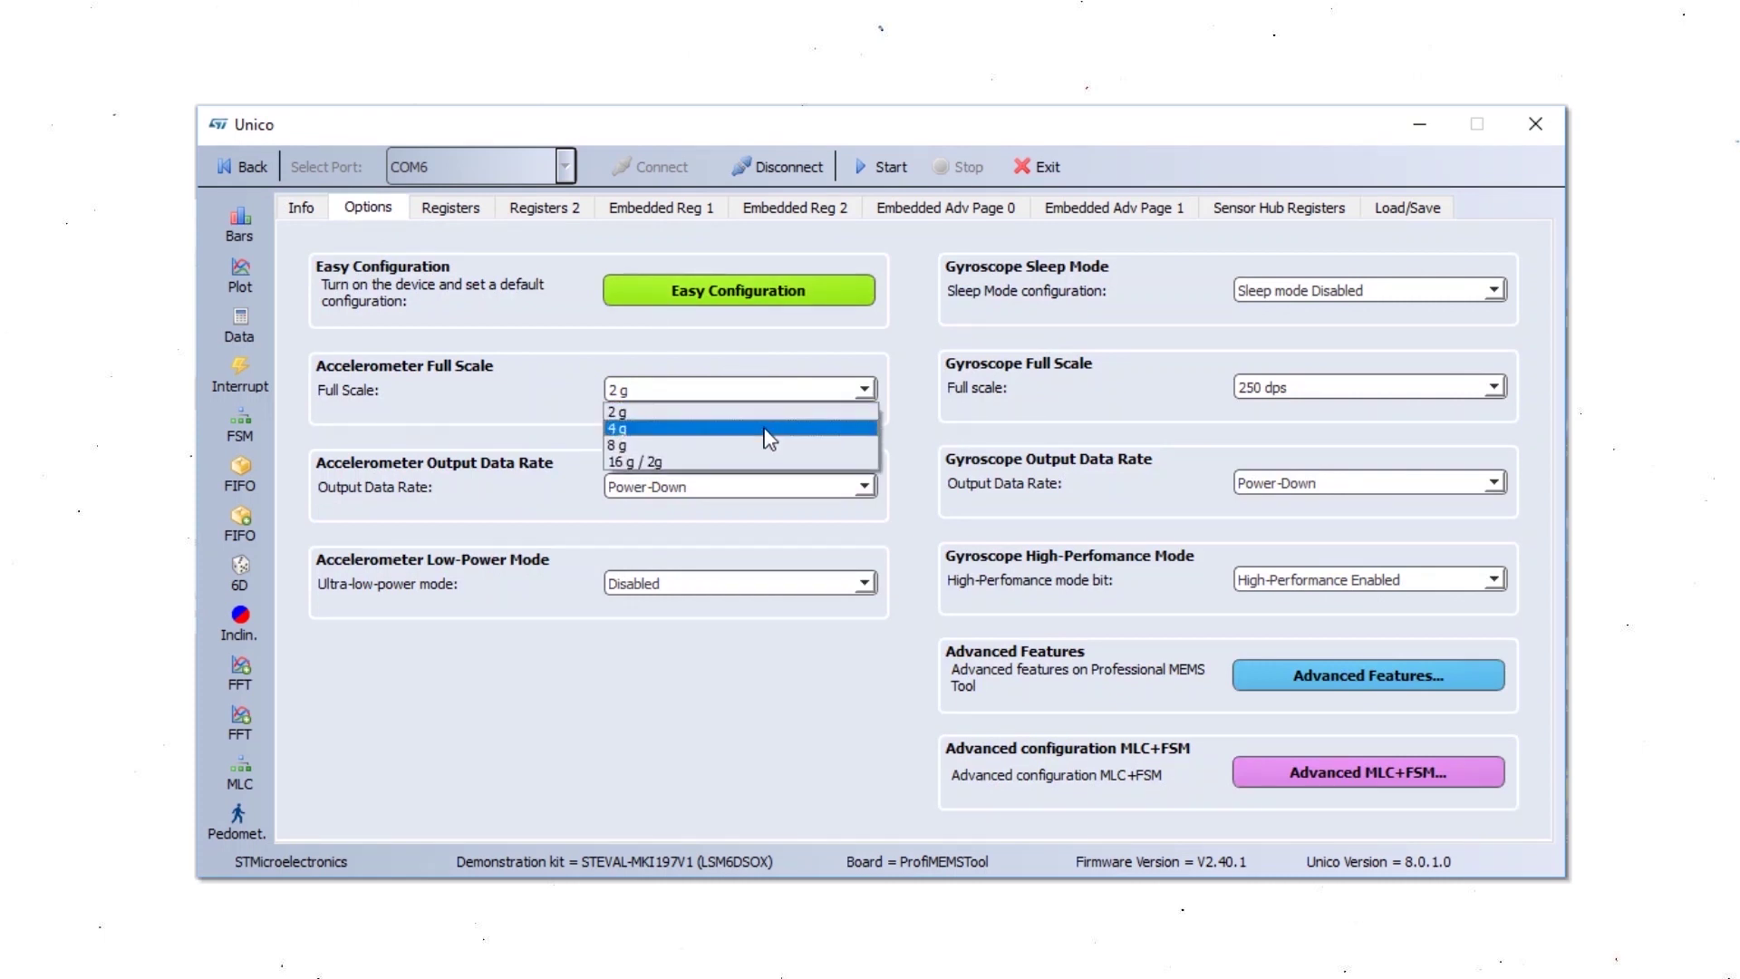
{"action": "left_click", "coordinate": [764, 434]}
{"action": "left_click", "coordinate": [763, 486]}
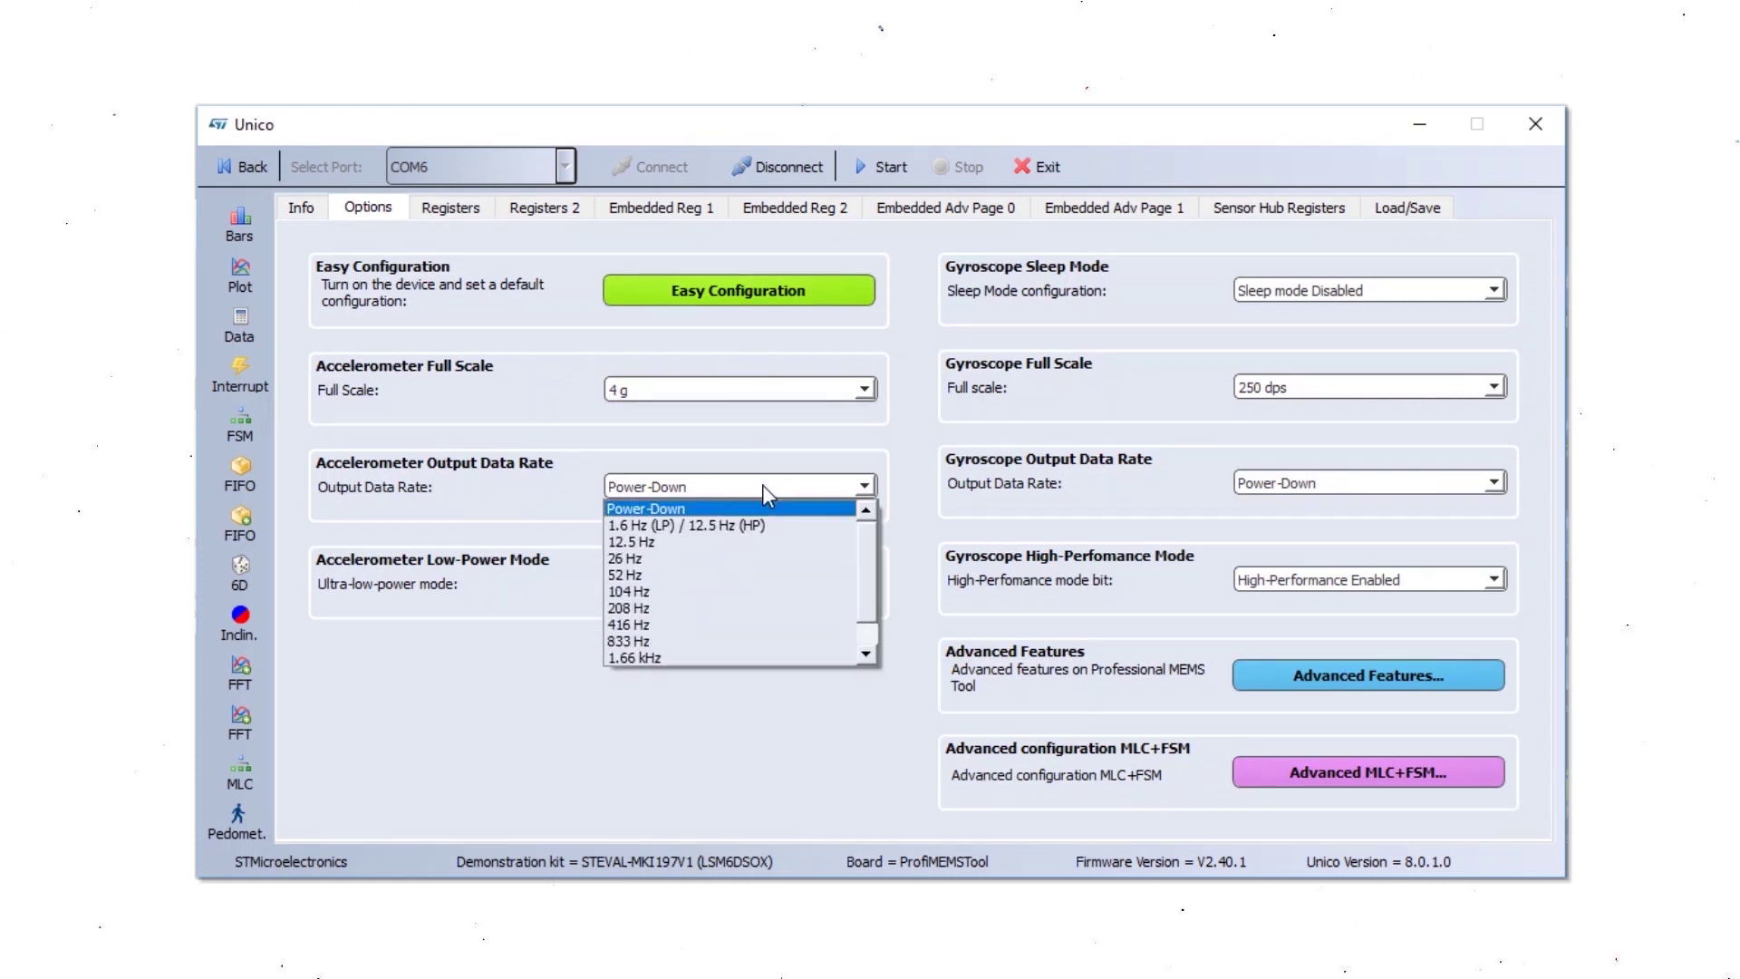
{"action": "left_click", "coordinate": [758, 558]}
{"action": "left_click", "coordinate": [886, 169]}
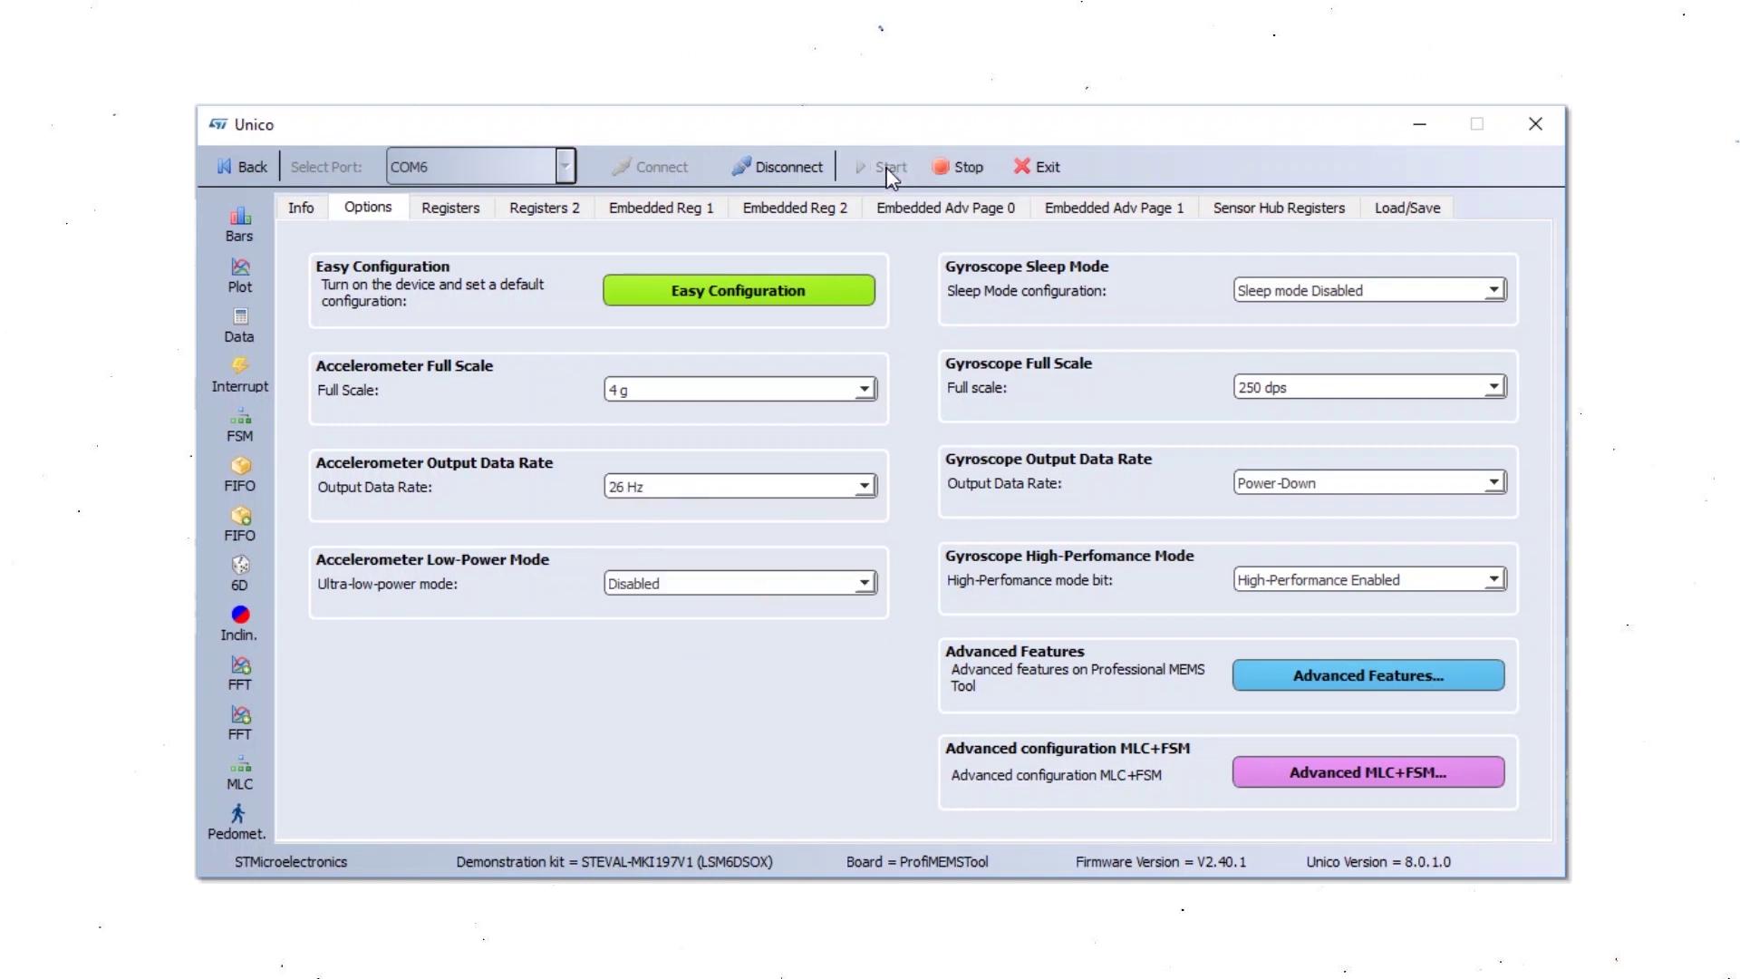
Check the live sensor plot, close it, and bring up the Load/Save data-logging page.
{"action": "left_click", "coordinate": [250, 281]}
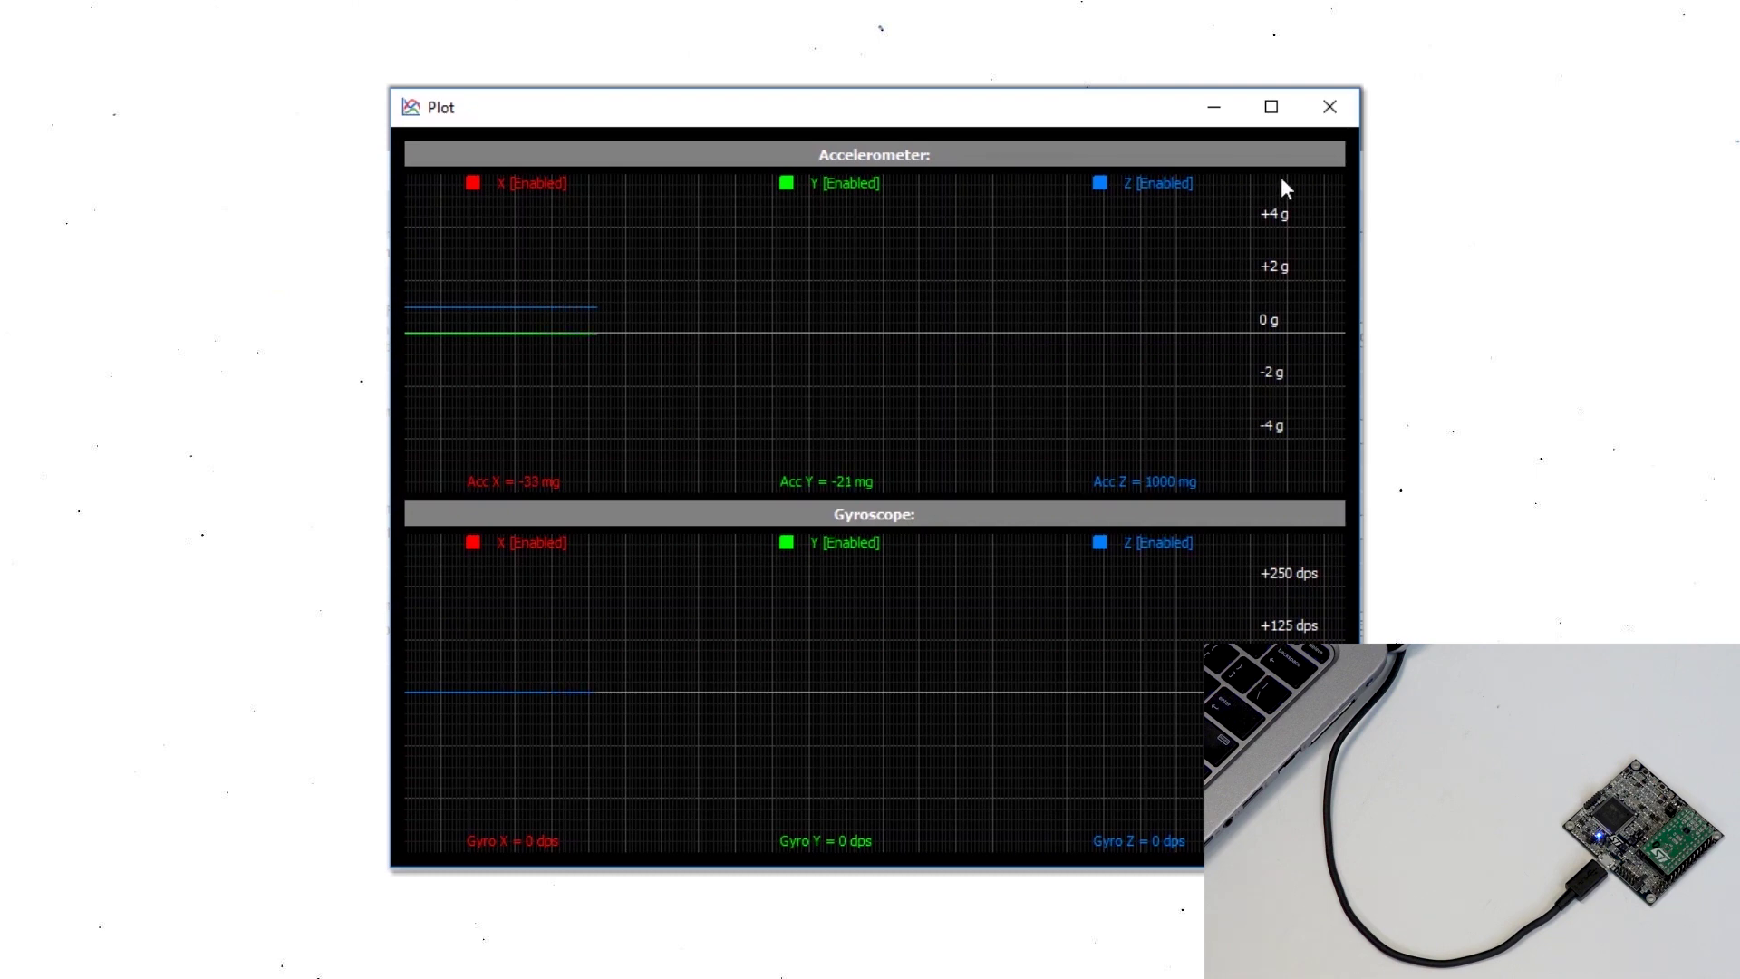
{"action": "left_click", "coordinate": [1331, 109]}
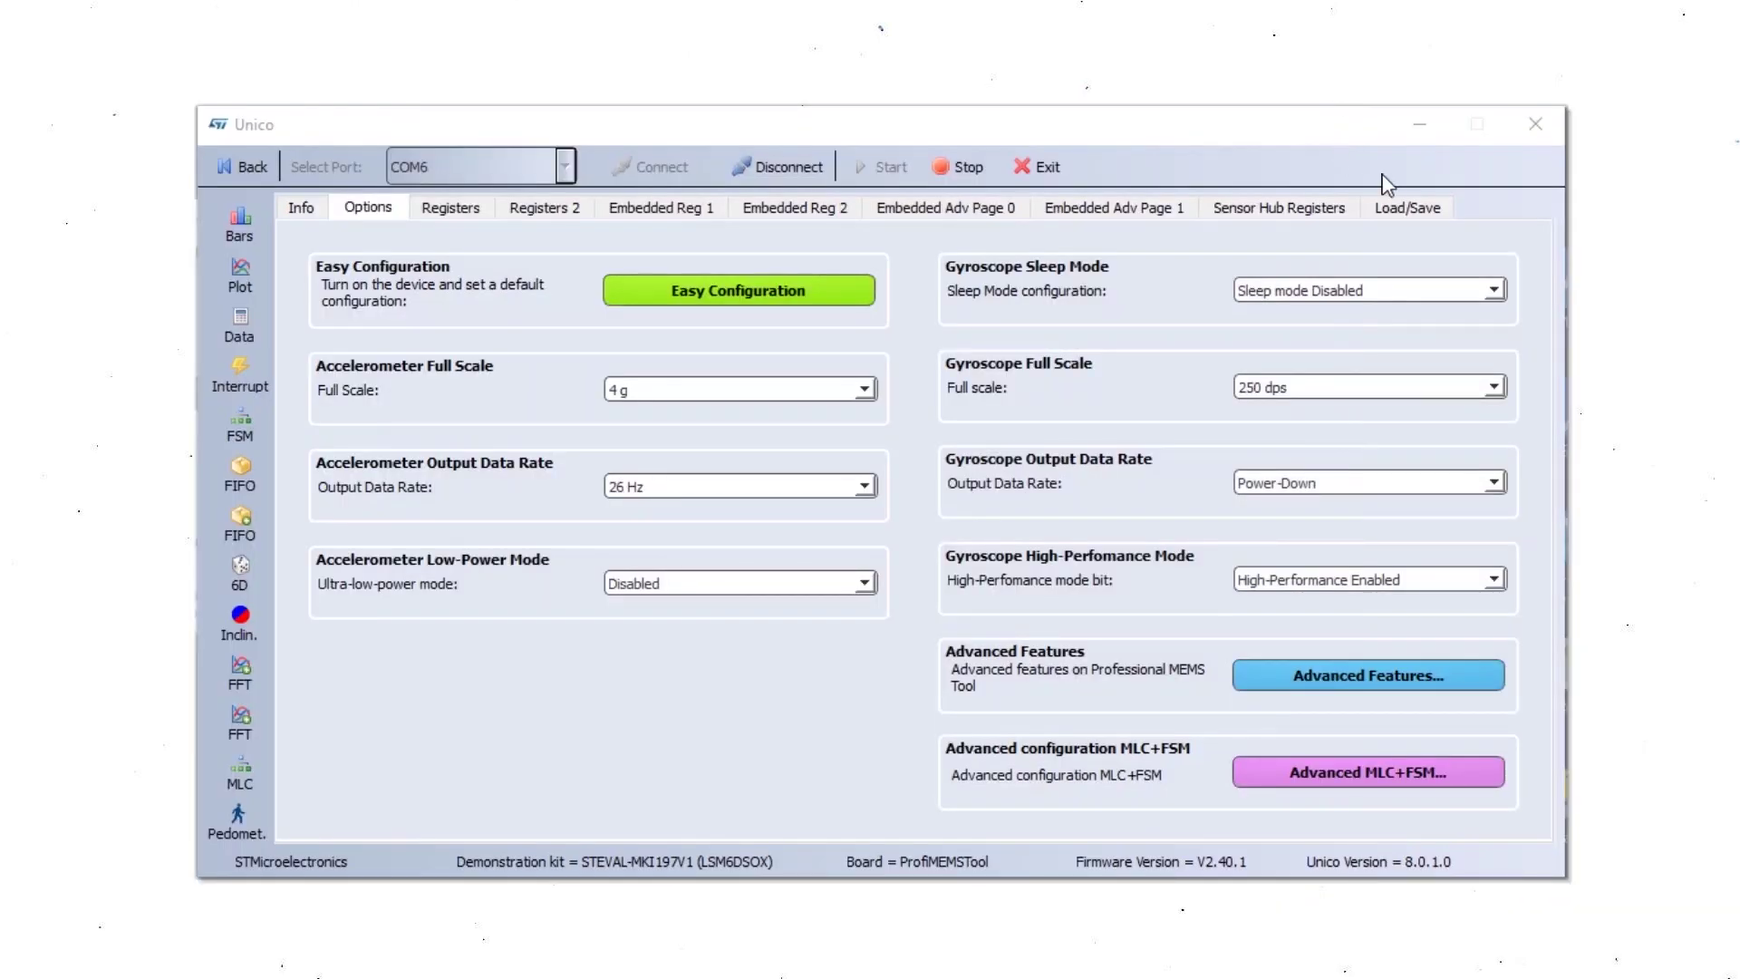
{"action": "left_click", "coordinate": [1406, 211]}
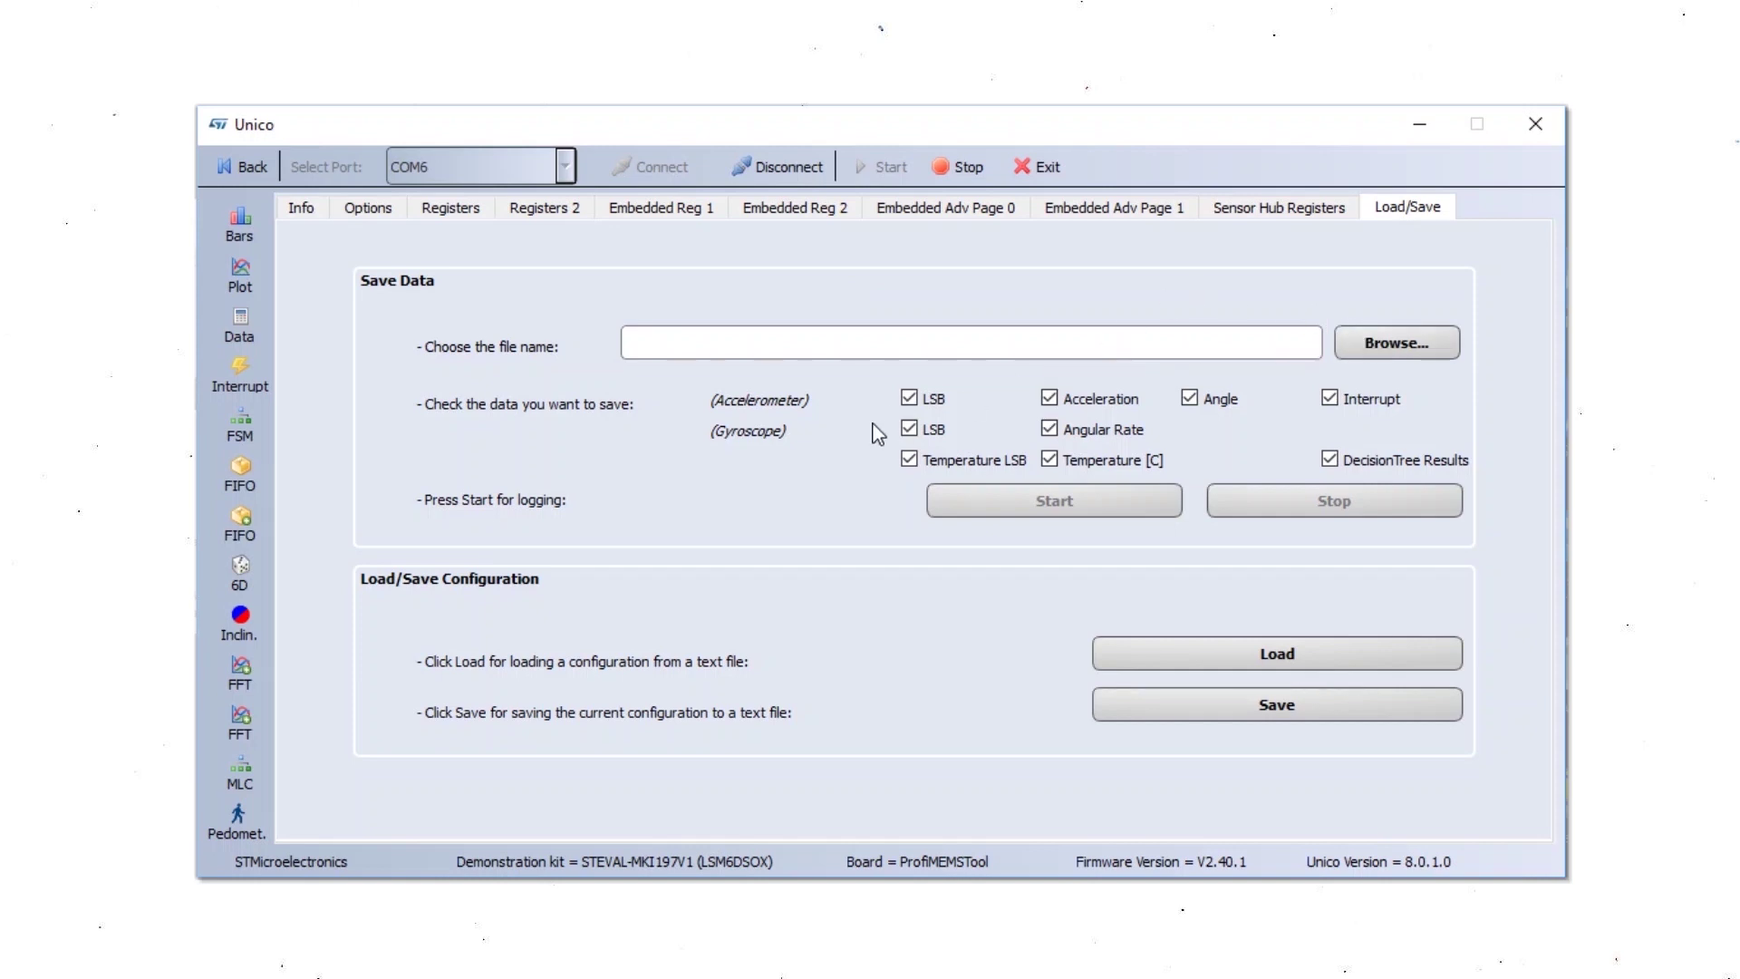
Exclude raw LSB, temperature, interrupt and DecisionTree Results data from the log.
{"action": "left_click", "coordinate": [908, 398]}
{"action": "left_click", "coordinate": [909, 429]}
{"action": "left_click", "coordinate": [908, 458]}
{"action": "left_click", "coordinate": [1050, 458]}
{"action": "left_click", "coordinate": [1350, 400]}
{"action": "left_click", "coordinate": [1342, 462]}
Record a static log to static.txt in the glance_example folder.
{"action": "left_click", "coordinate": [1393, 343]}
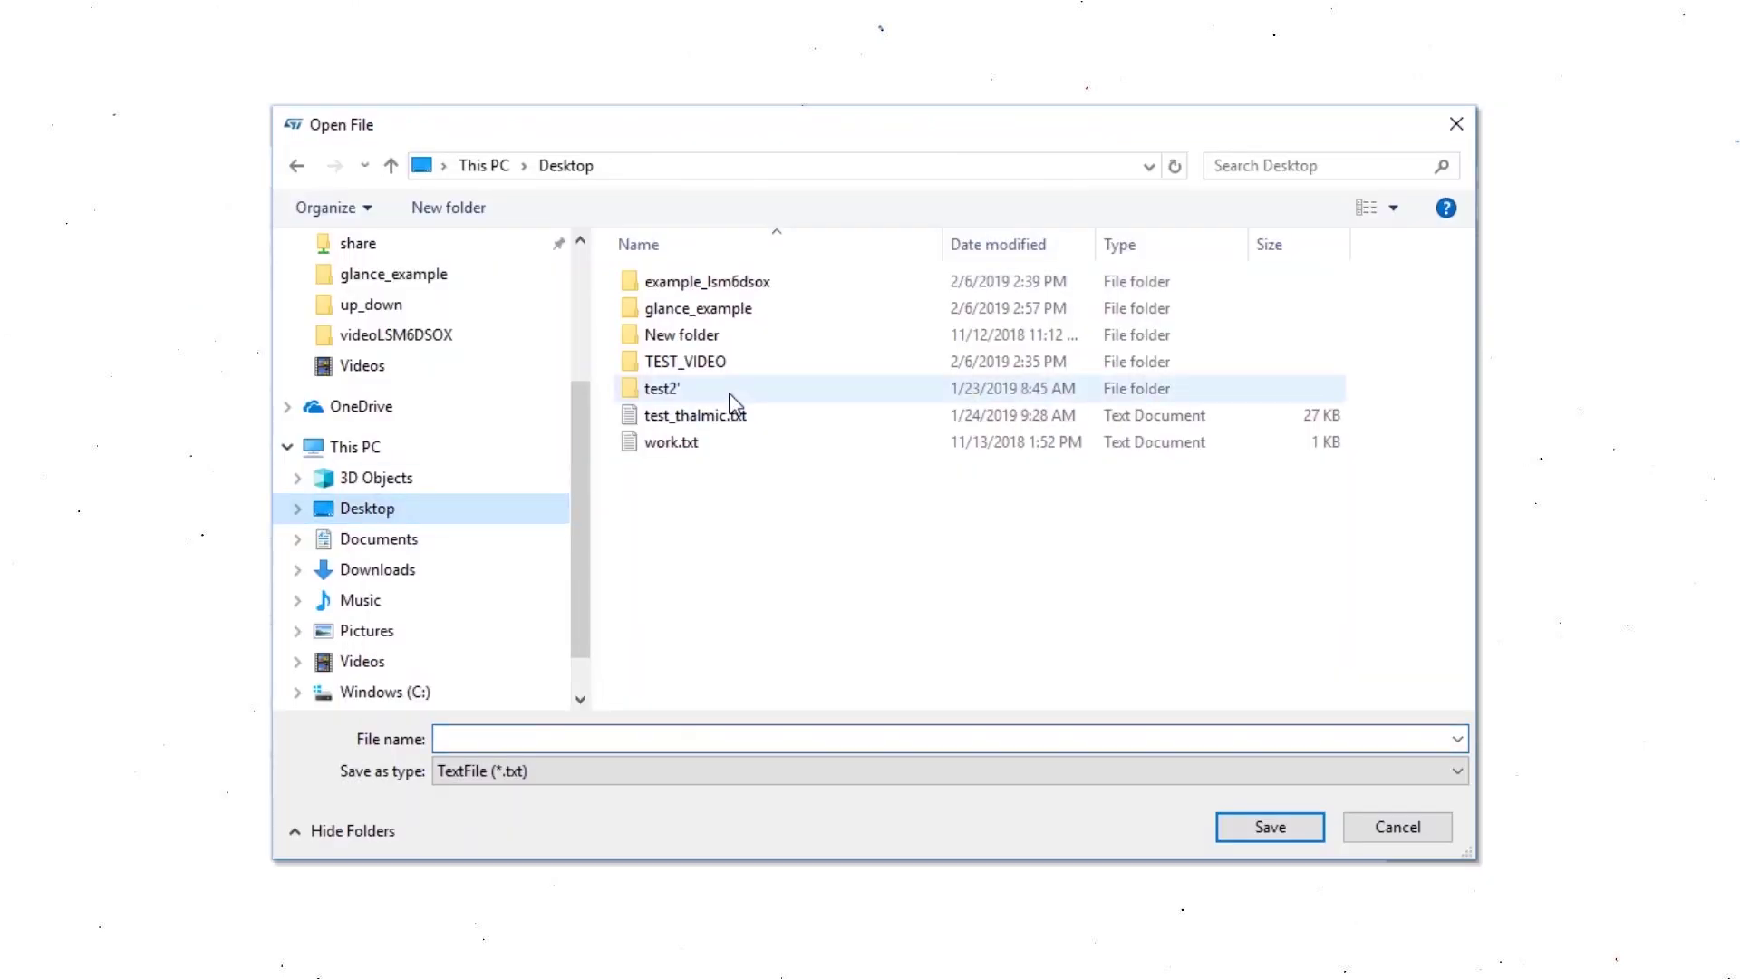
{"action": "double_click", "coordinate": [725, 313]}
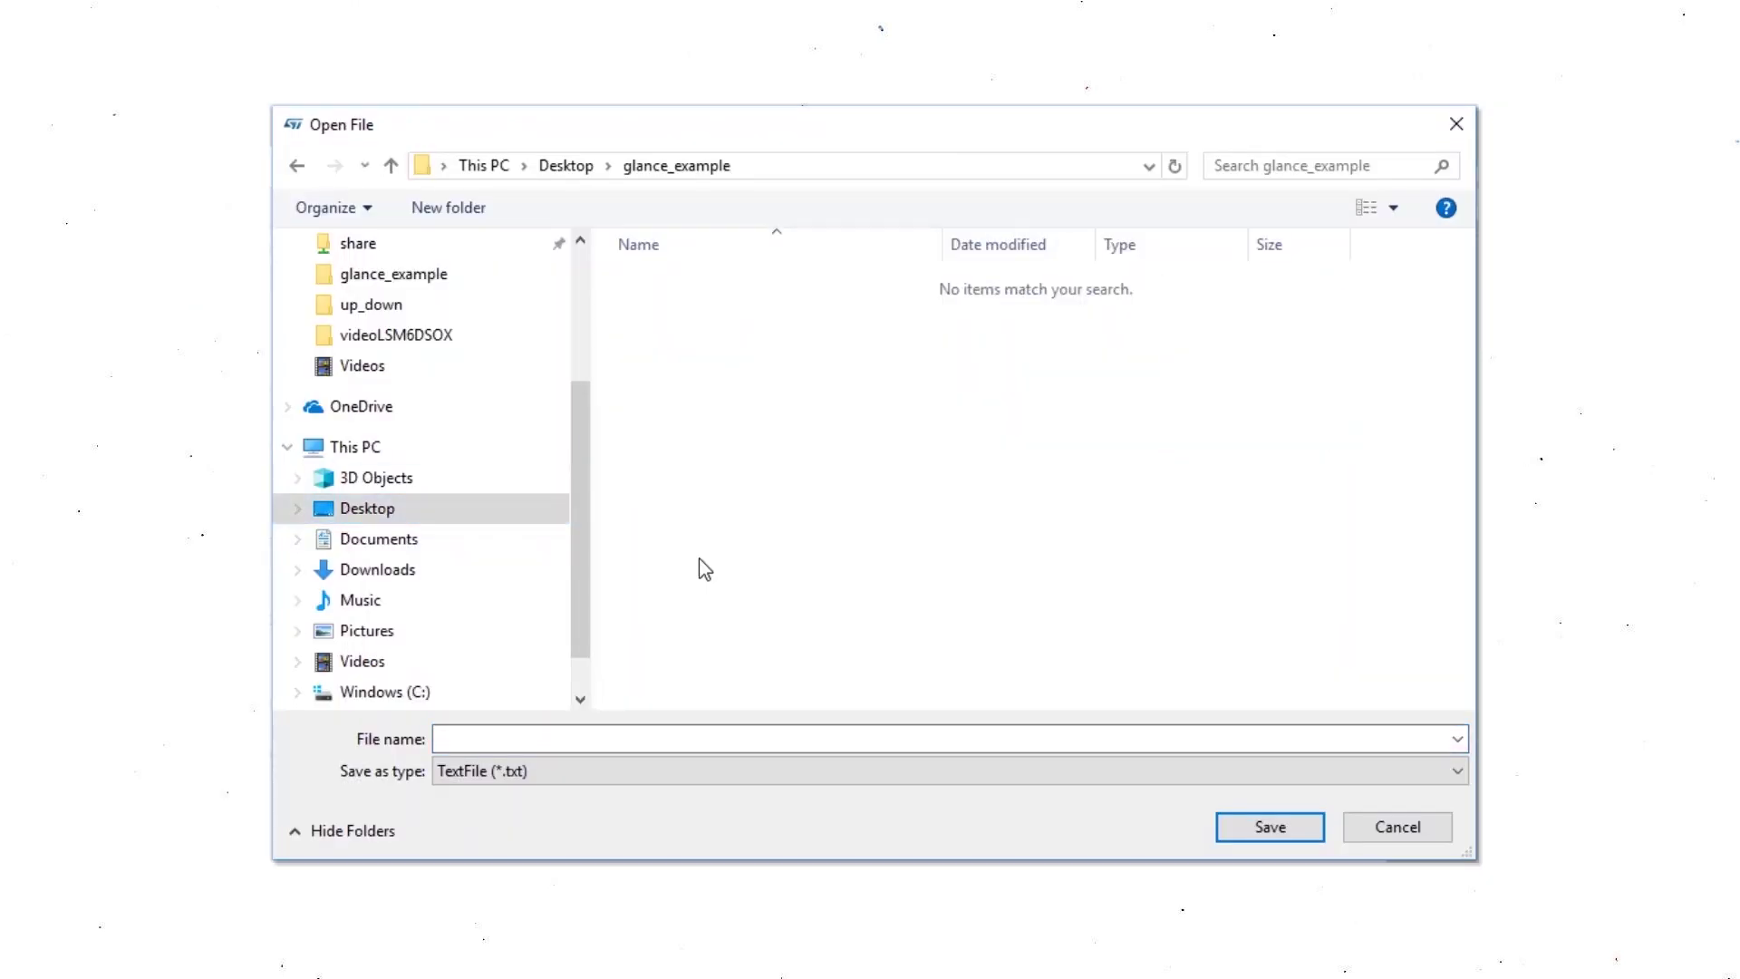
{"action": "left_click", "coordinate": [599, 737]}
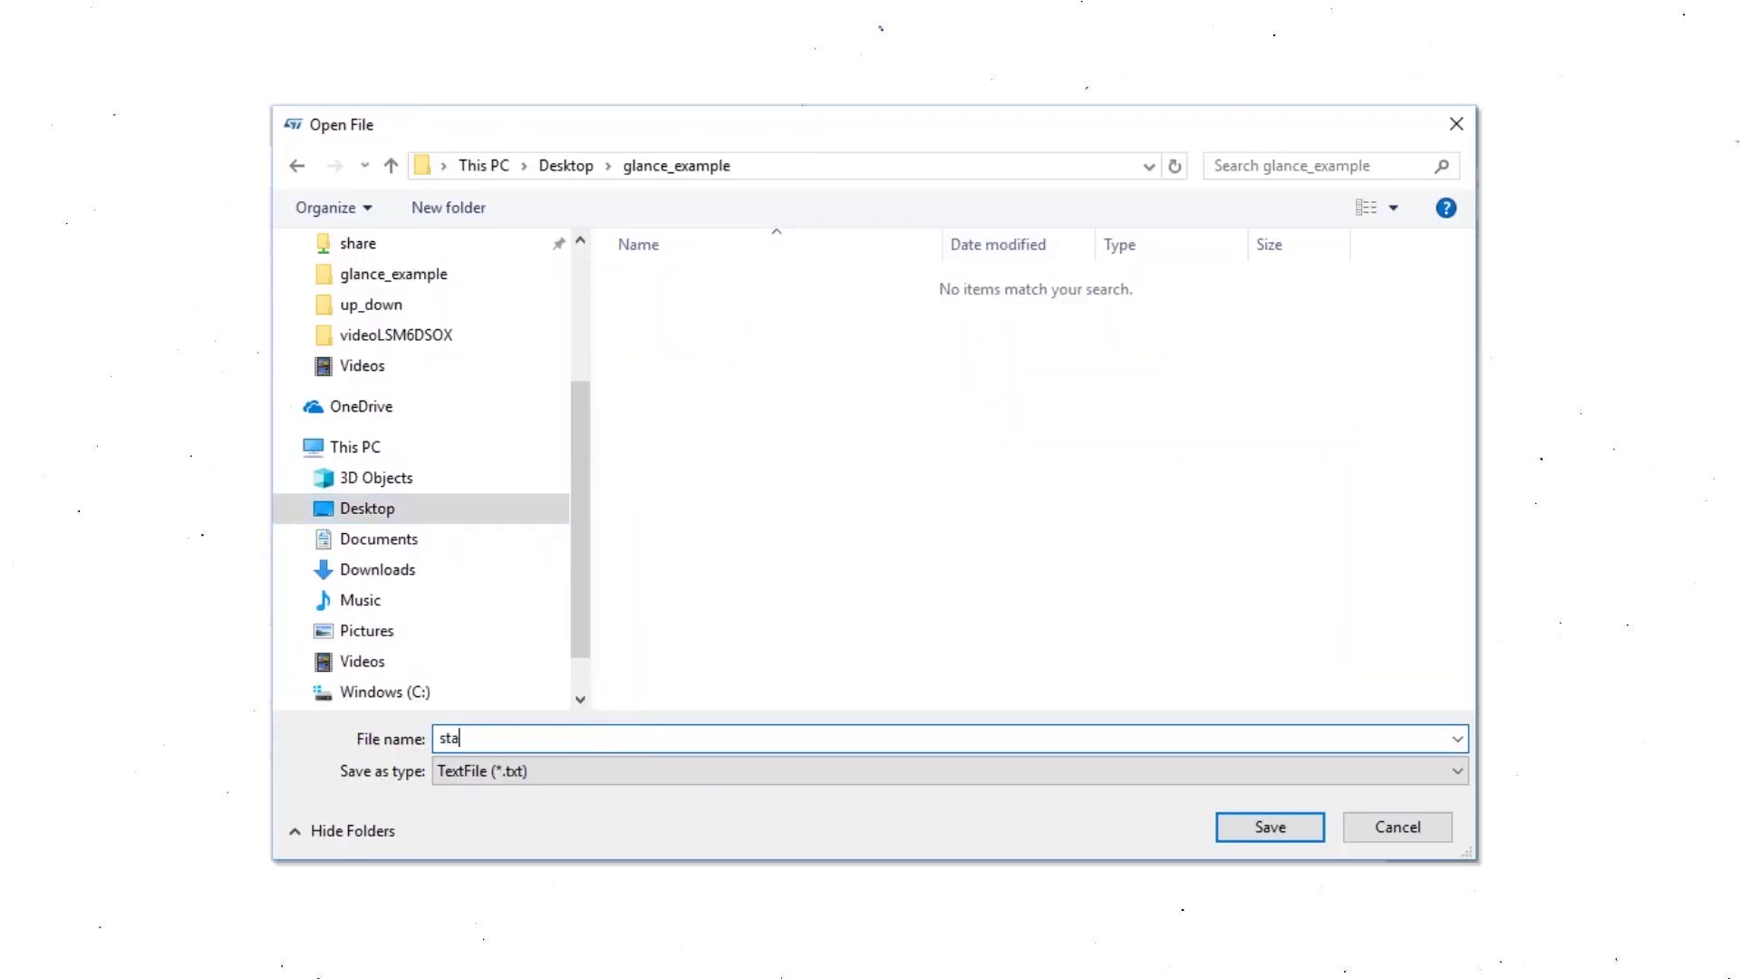
{"action": "left_click", "coordinate": [1251, 826]}
{"action": "left_click", "coordinate": [1116, 504]}
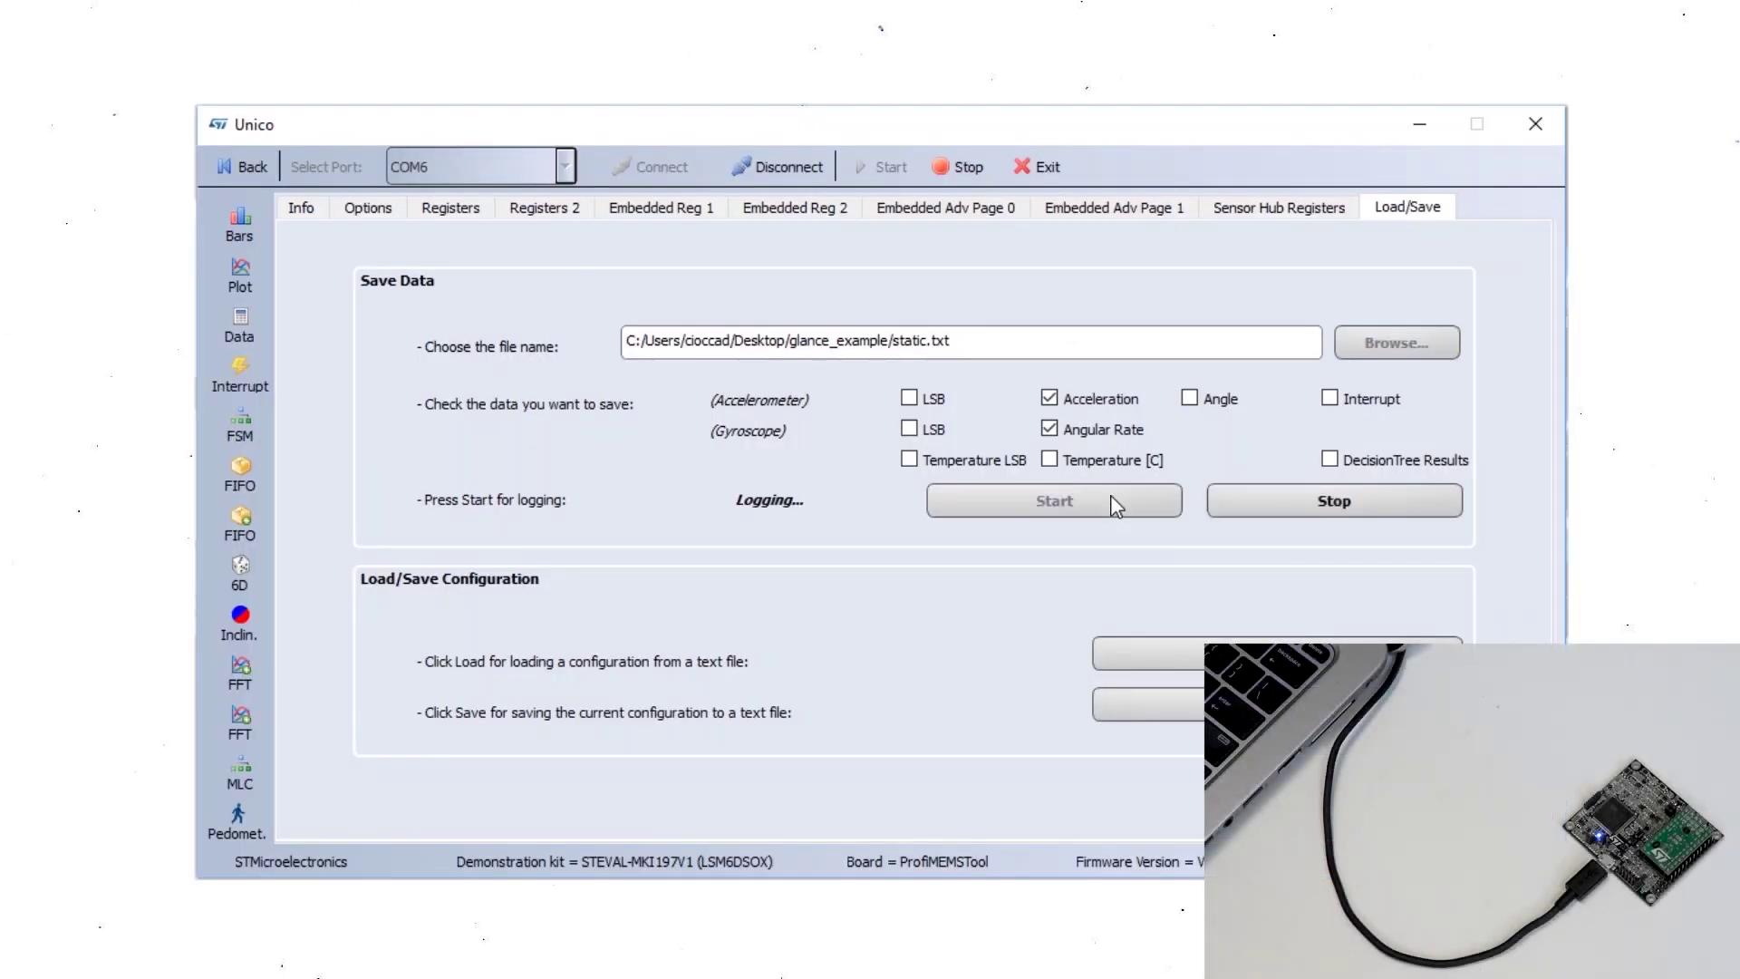
{"action": "left_click", "coordinate": [1327, 505]}
Record a second log to glance.txt in the same folder.
{"action": "left_click", "coordinate": [1391, 345]}
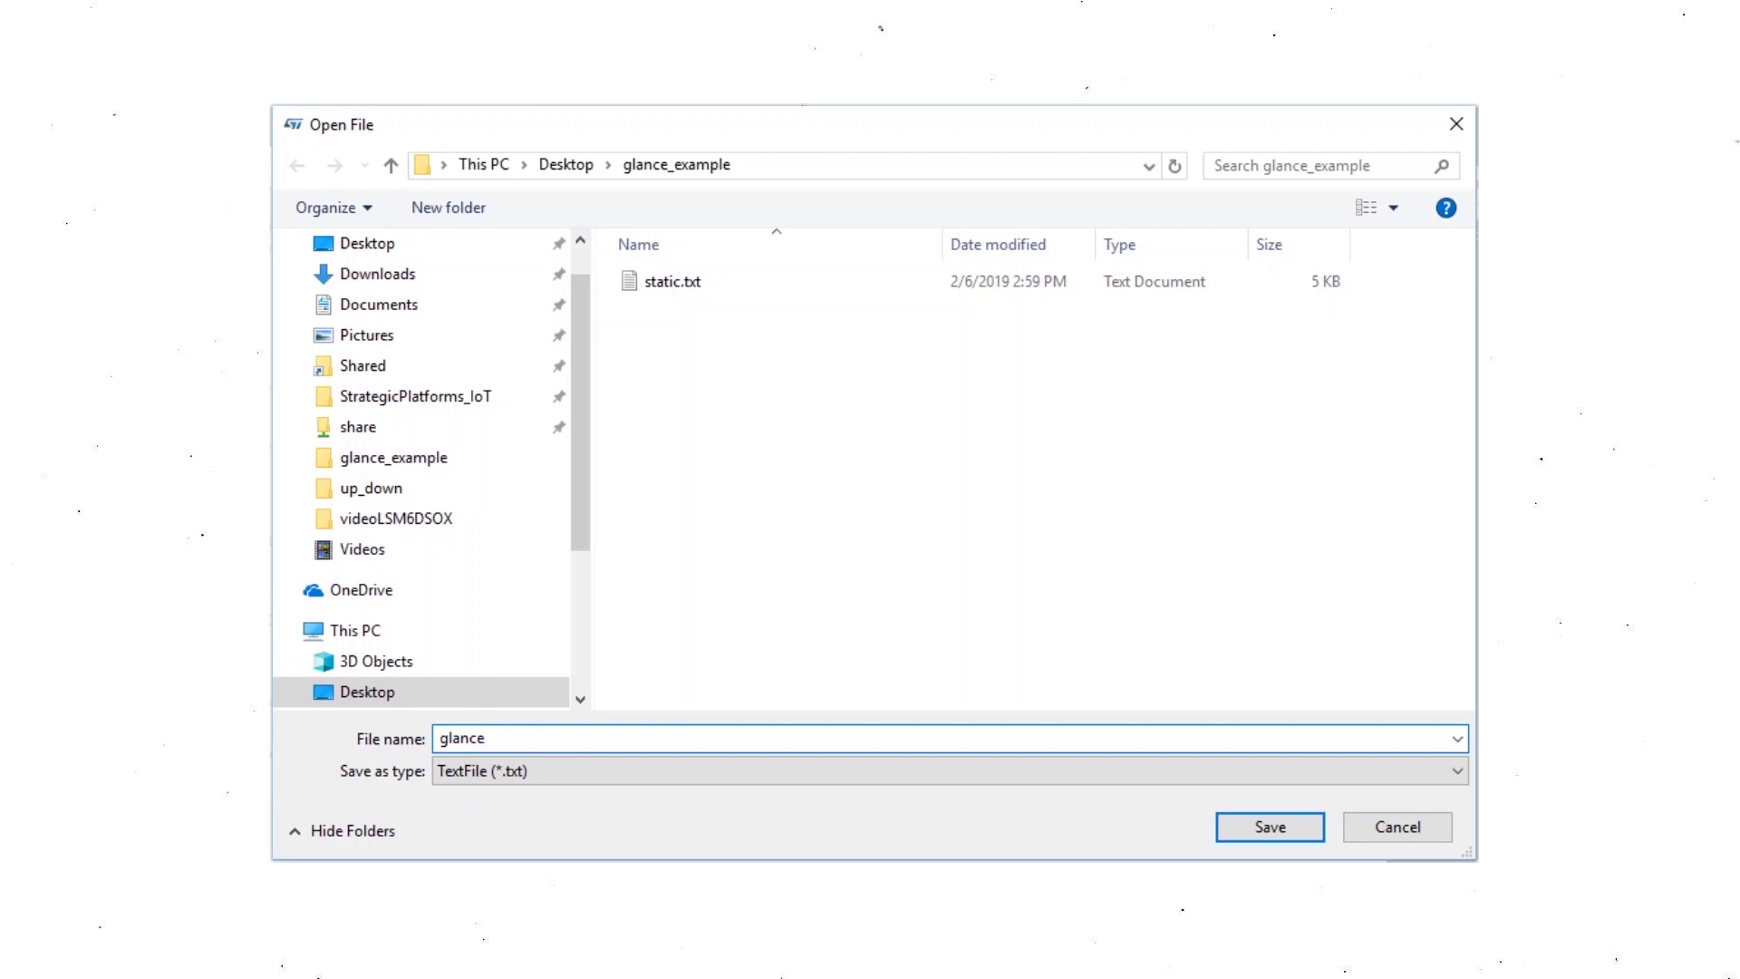
{"action": "type", "text": "glance"}
{"action": "left_click", "coordinate": [1273, 828]}
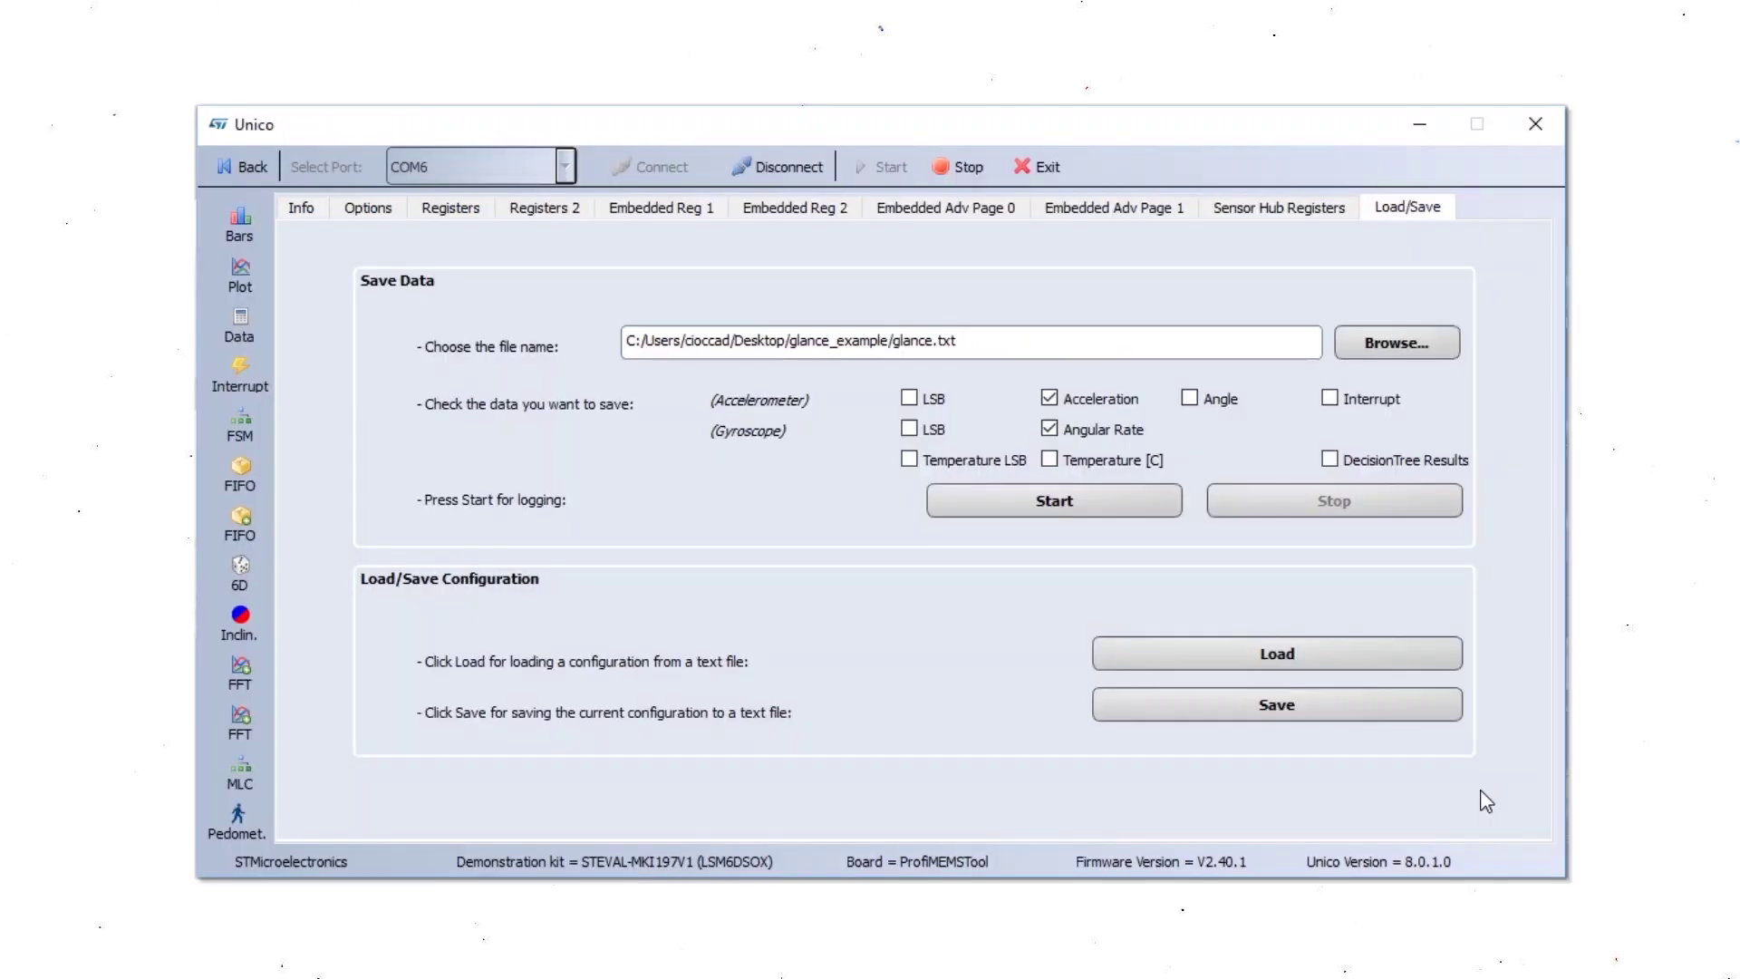
{"action": "left_click", "coordinate": [1123, 505]}
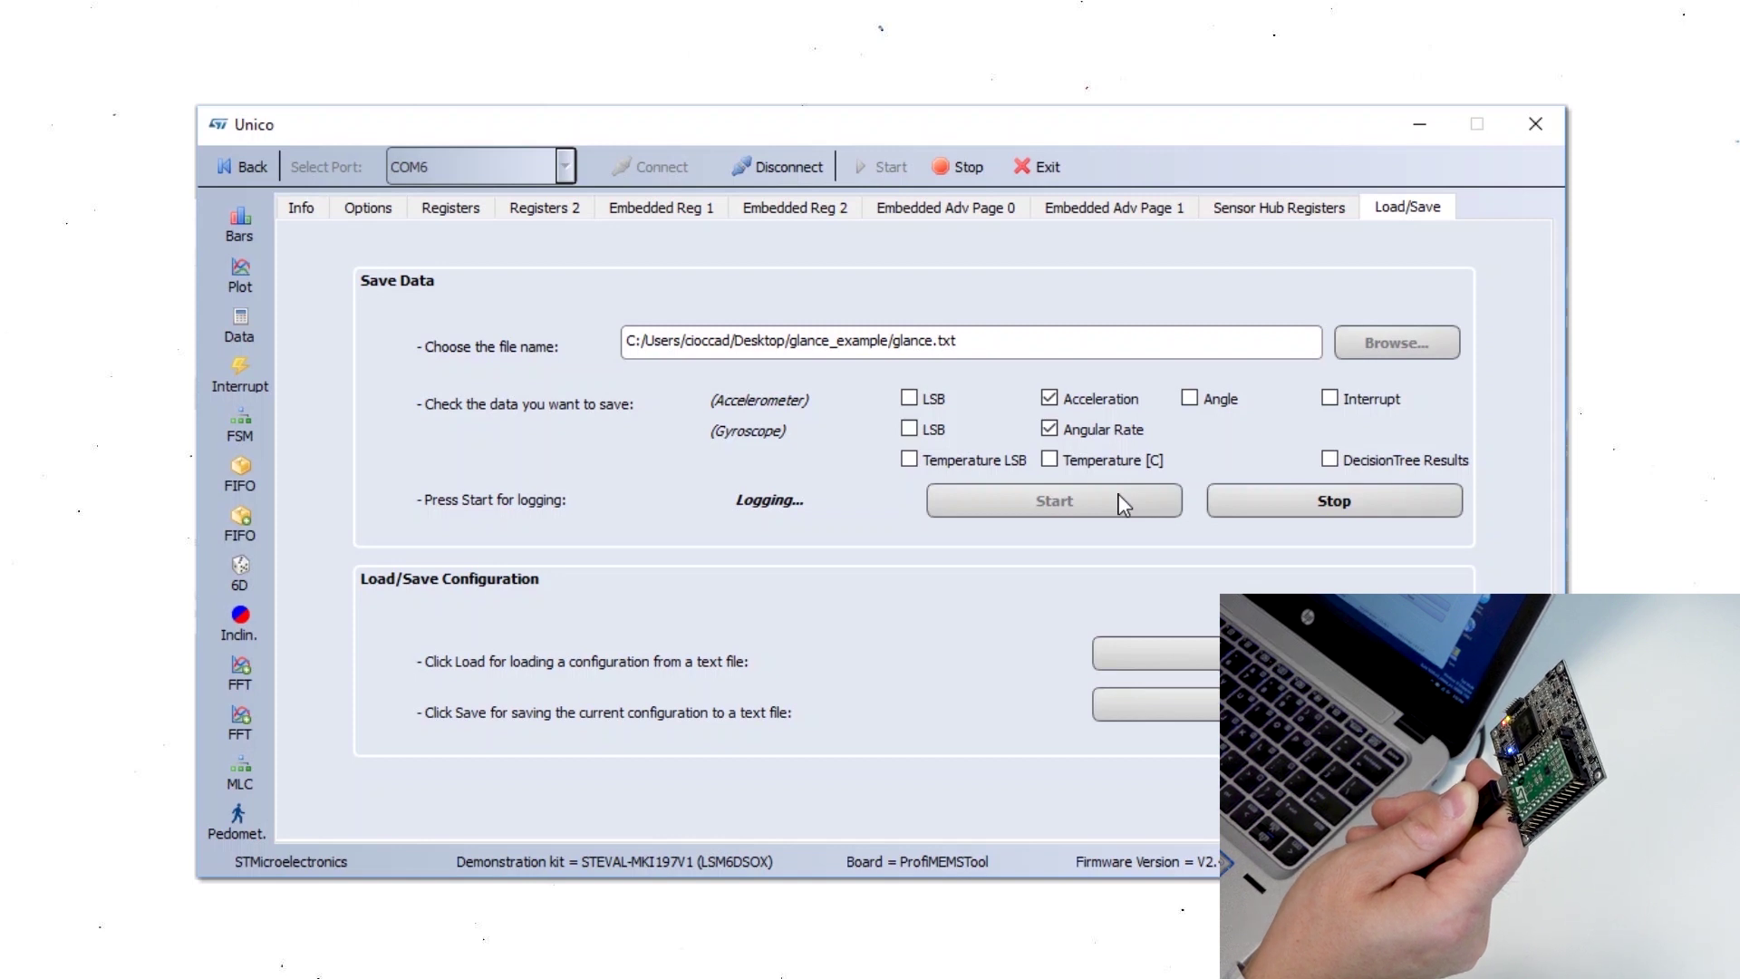
{"action": "left_click", "coordinate": [1316, 494]}
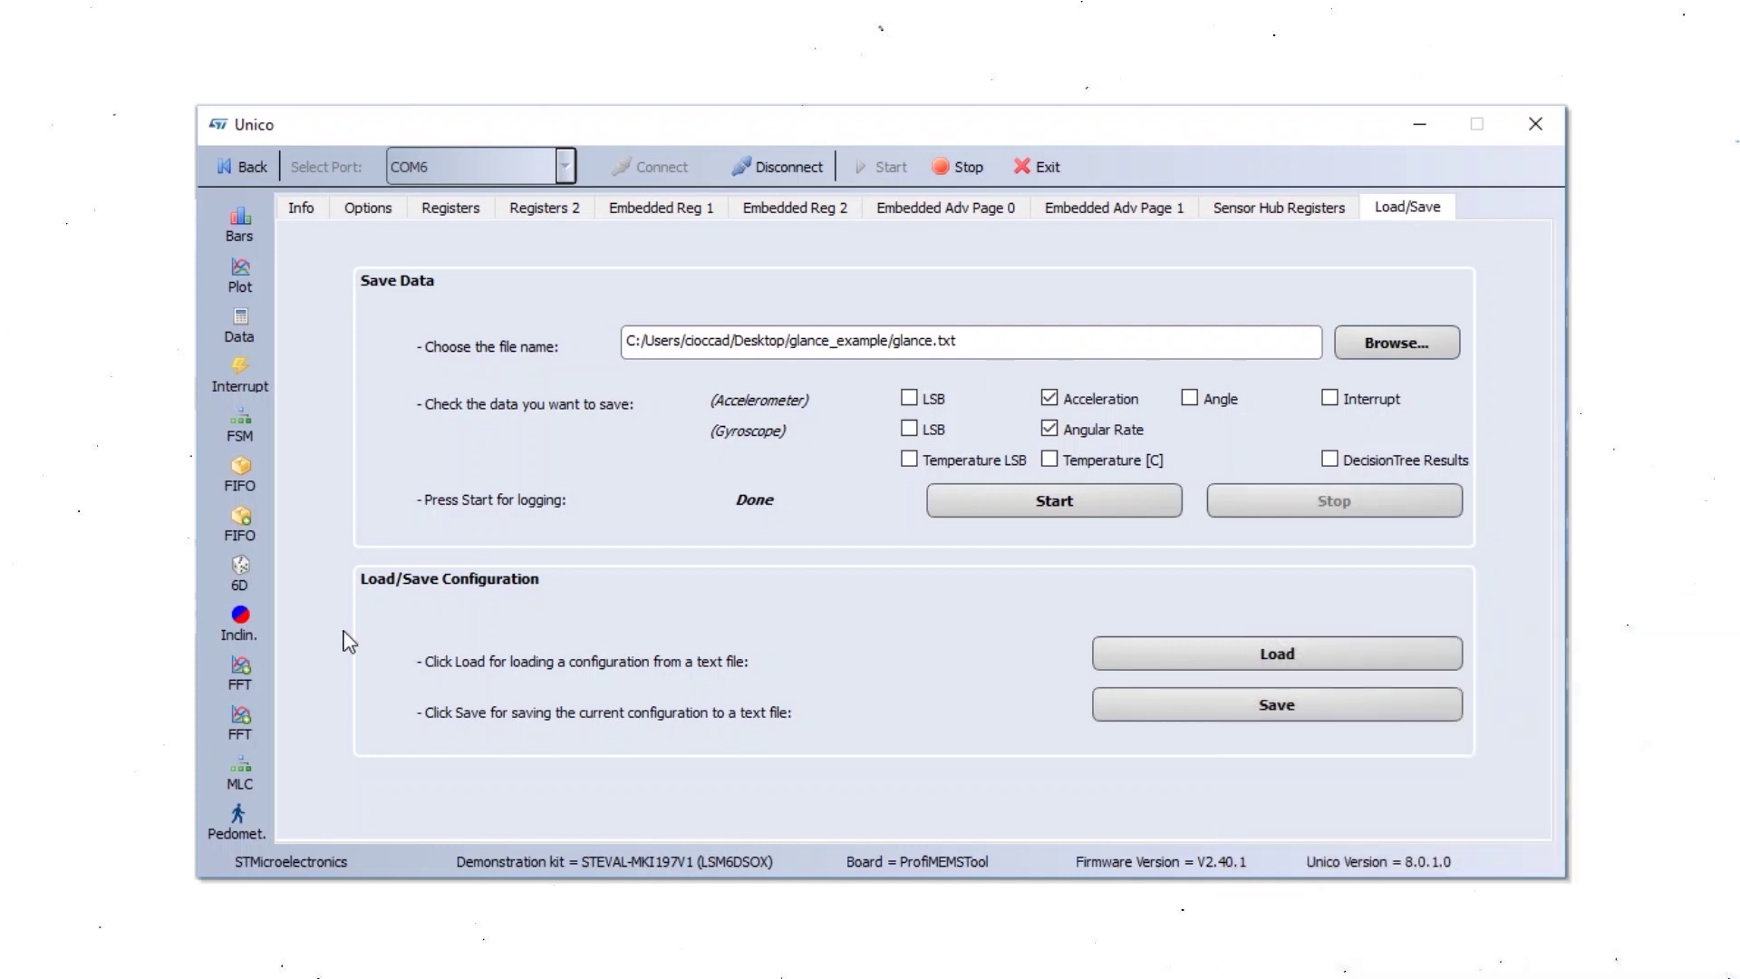
In the Machine Learning Core, add static.txt as a pattern labelled static.
{"action": "left_click", "coordinate": [237, 780]}
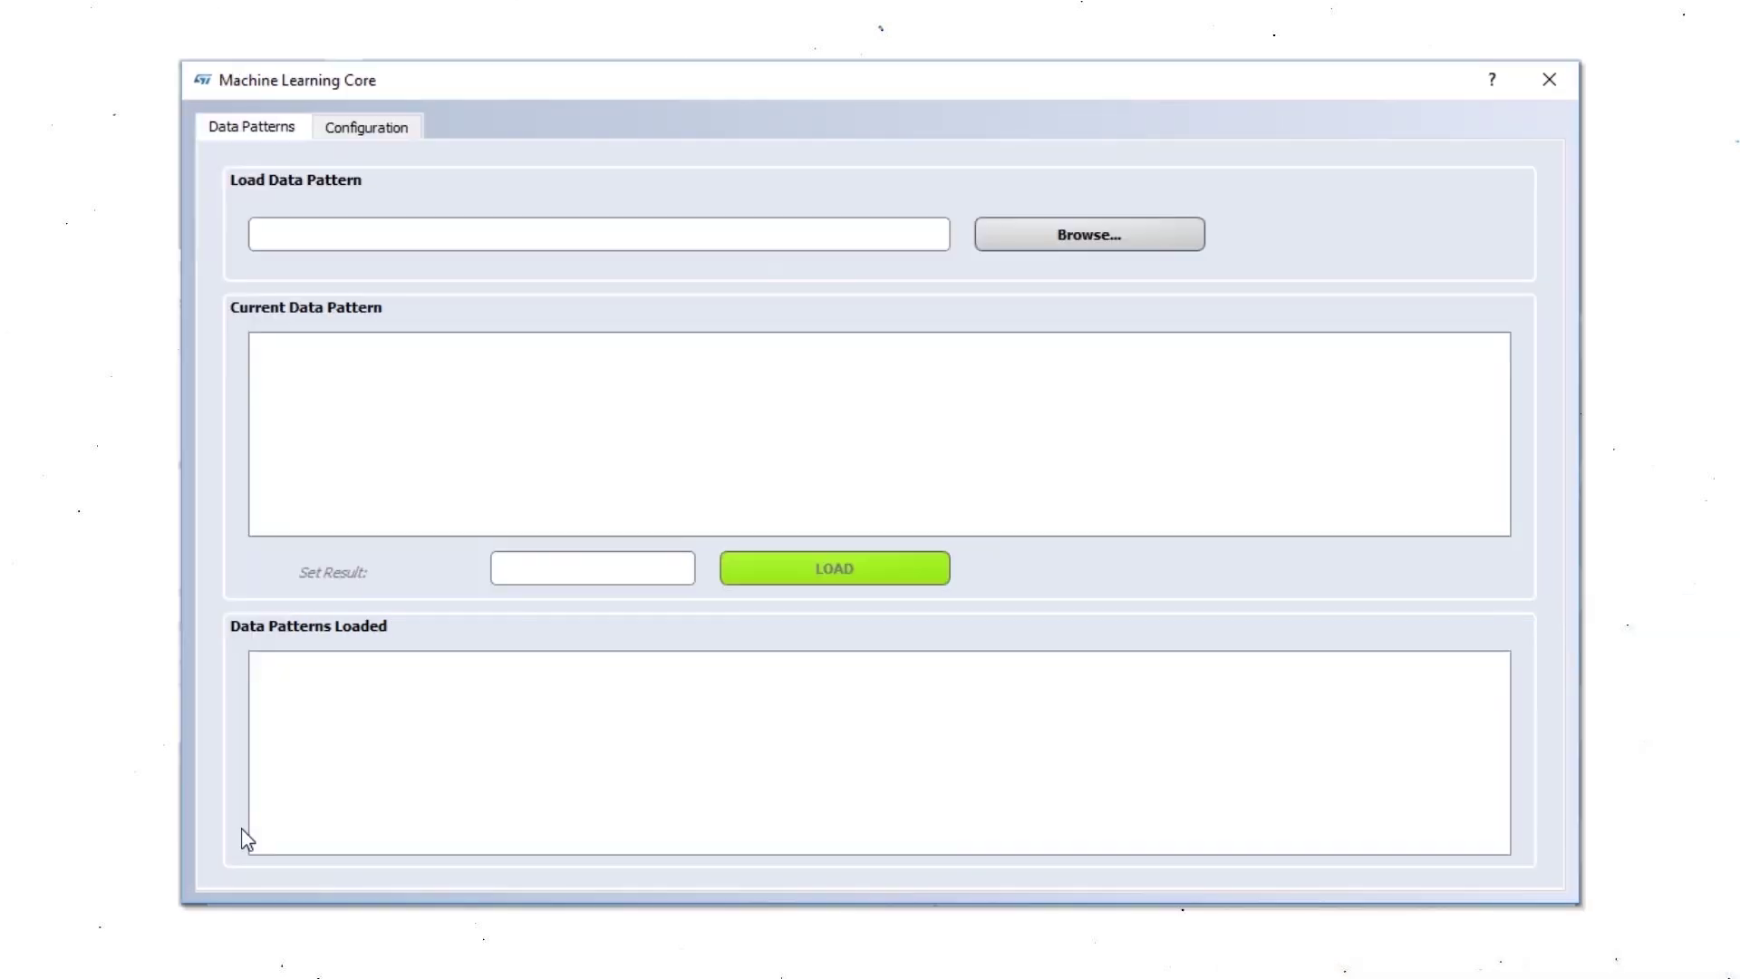
{"action": "left_click", "coordinate": [1070, 237]}
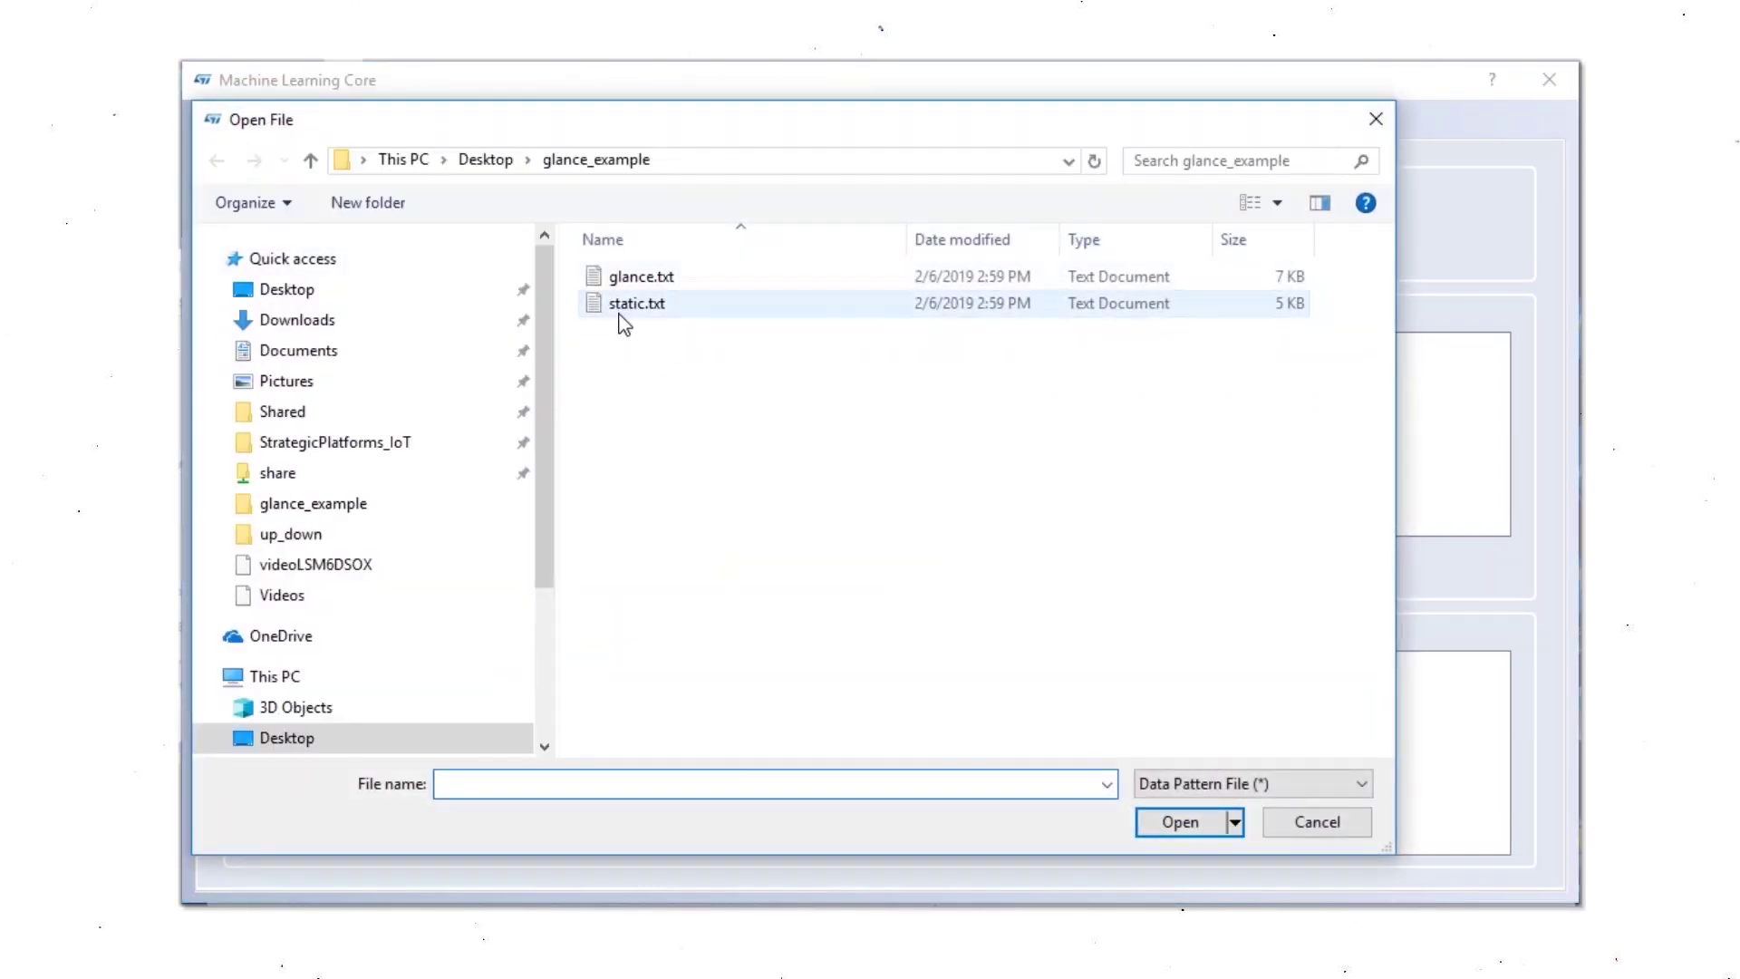
{"action": "left_click", "coordinate": [634, 304]}
{"action": "left_click", "coordinate": [1180, 822]}
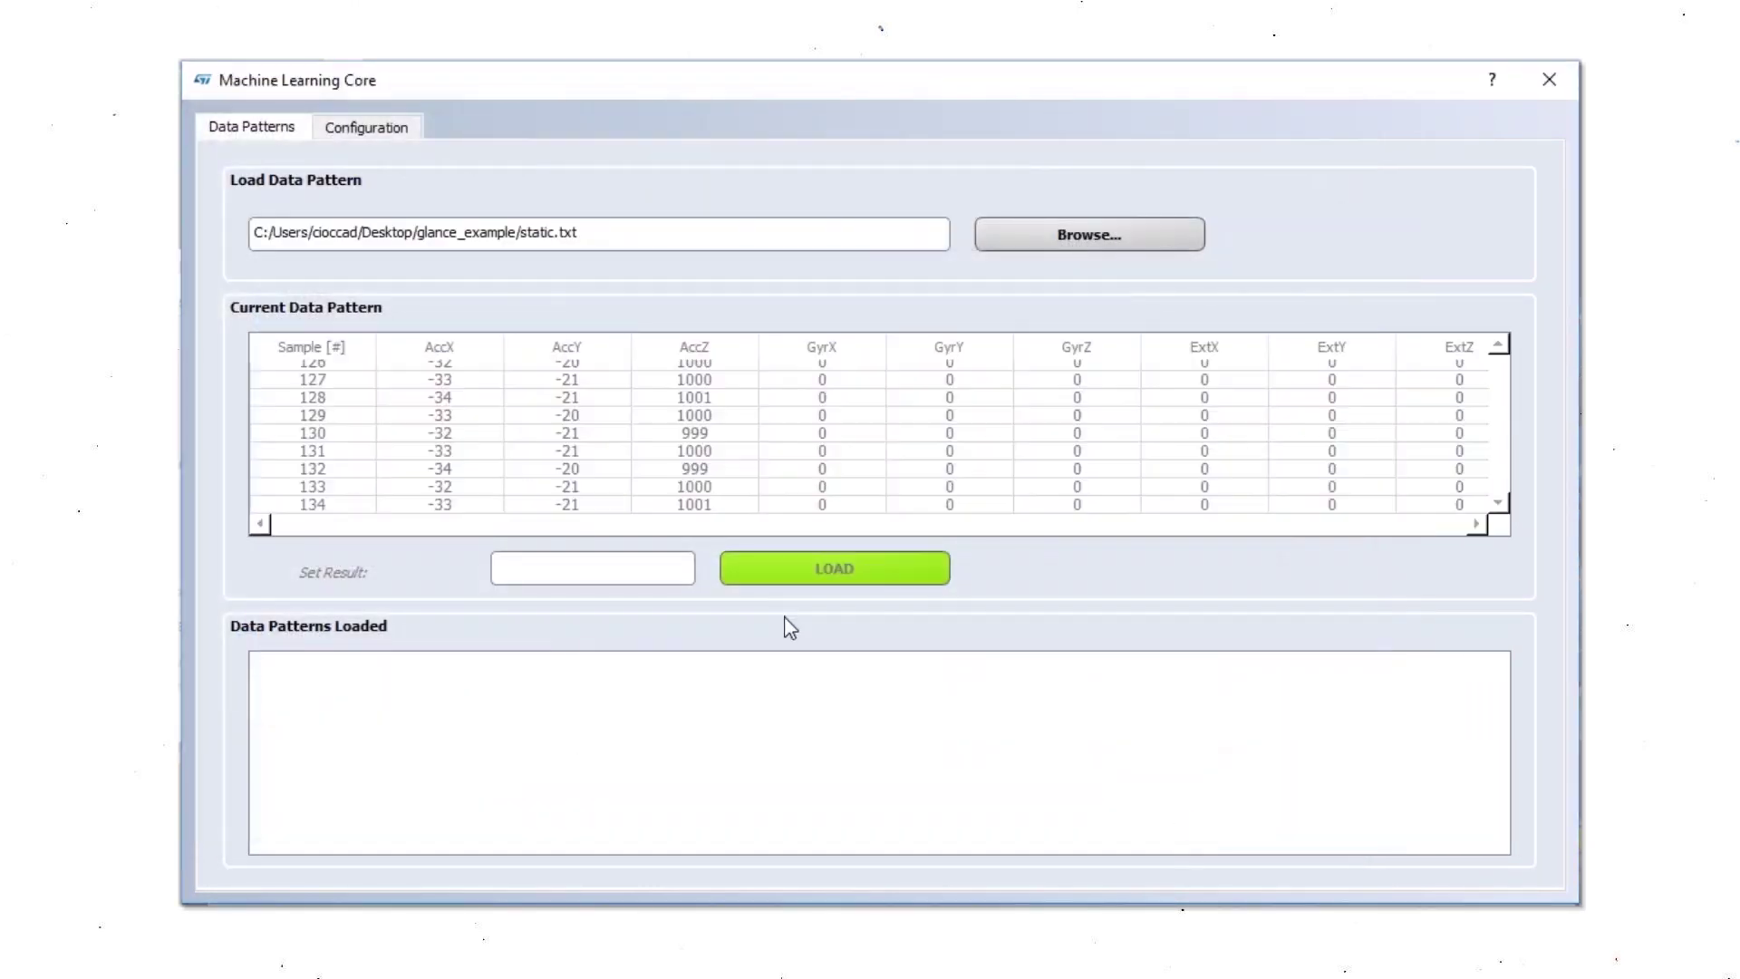
{"action": "left_click", "coordinate": [652, 581]}
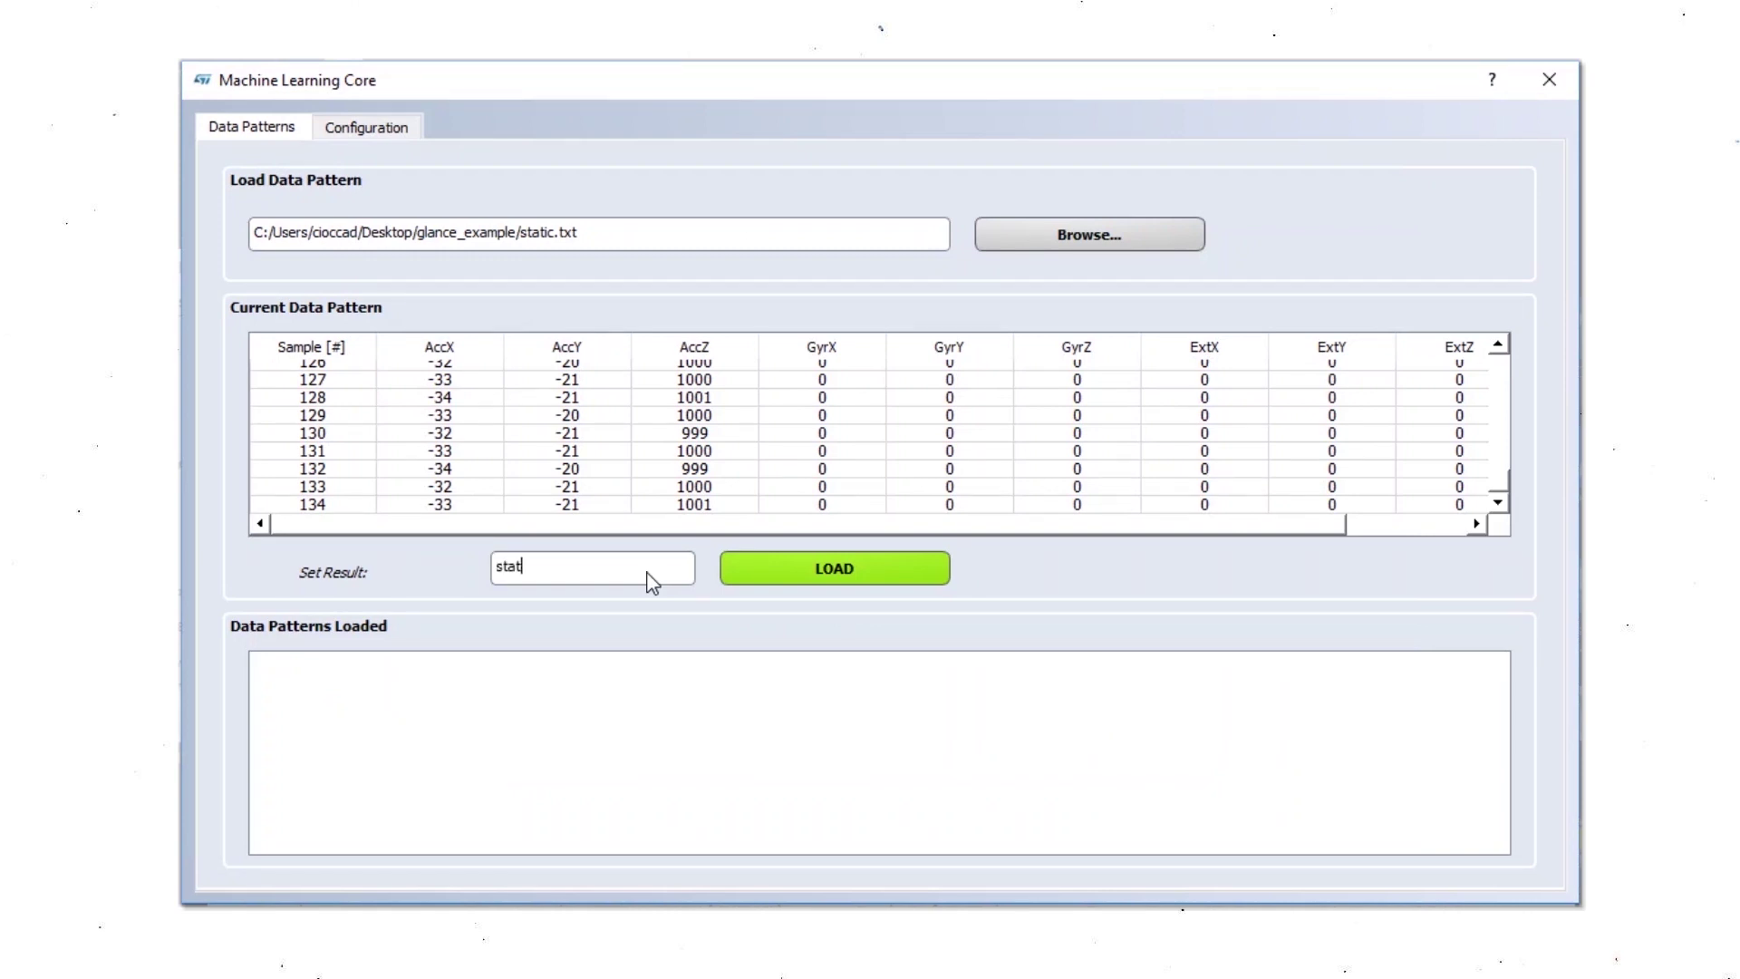
{"action": "left_click", "coordinate": [804, 566]}
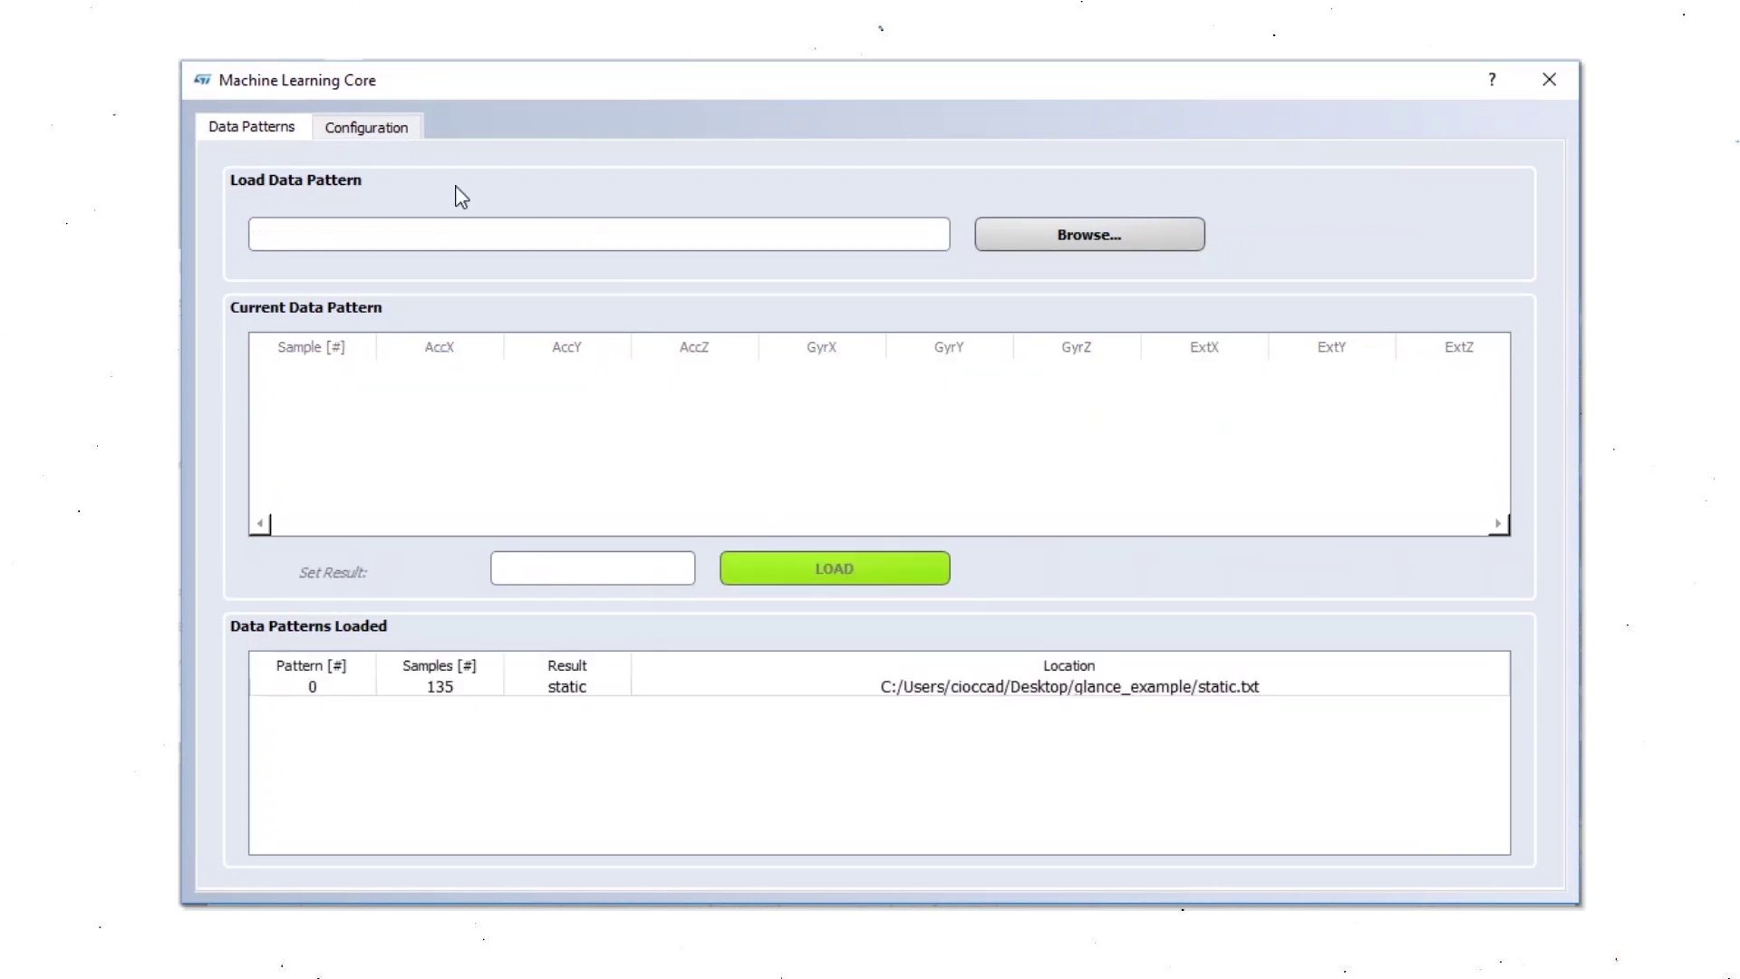
Add glance.txt as a pattern labelled glance and go to the configuration page.
{"action": "left_click", "coordinate": [1038, 236]}
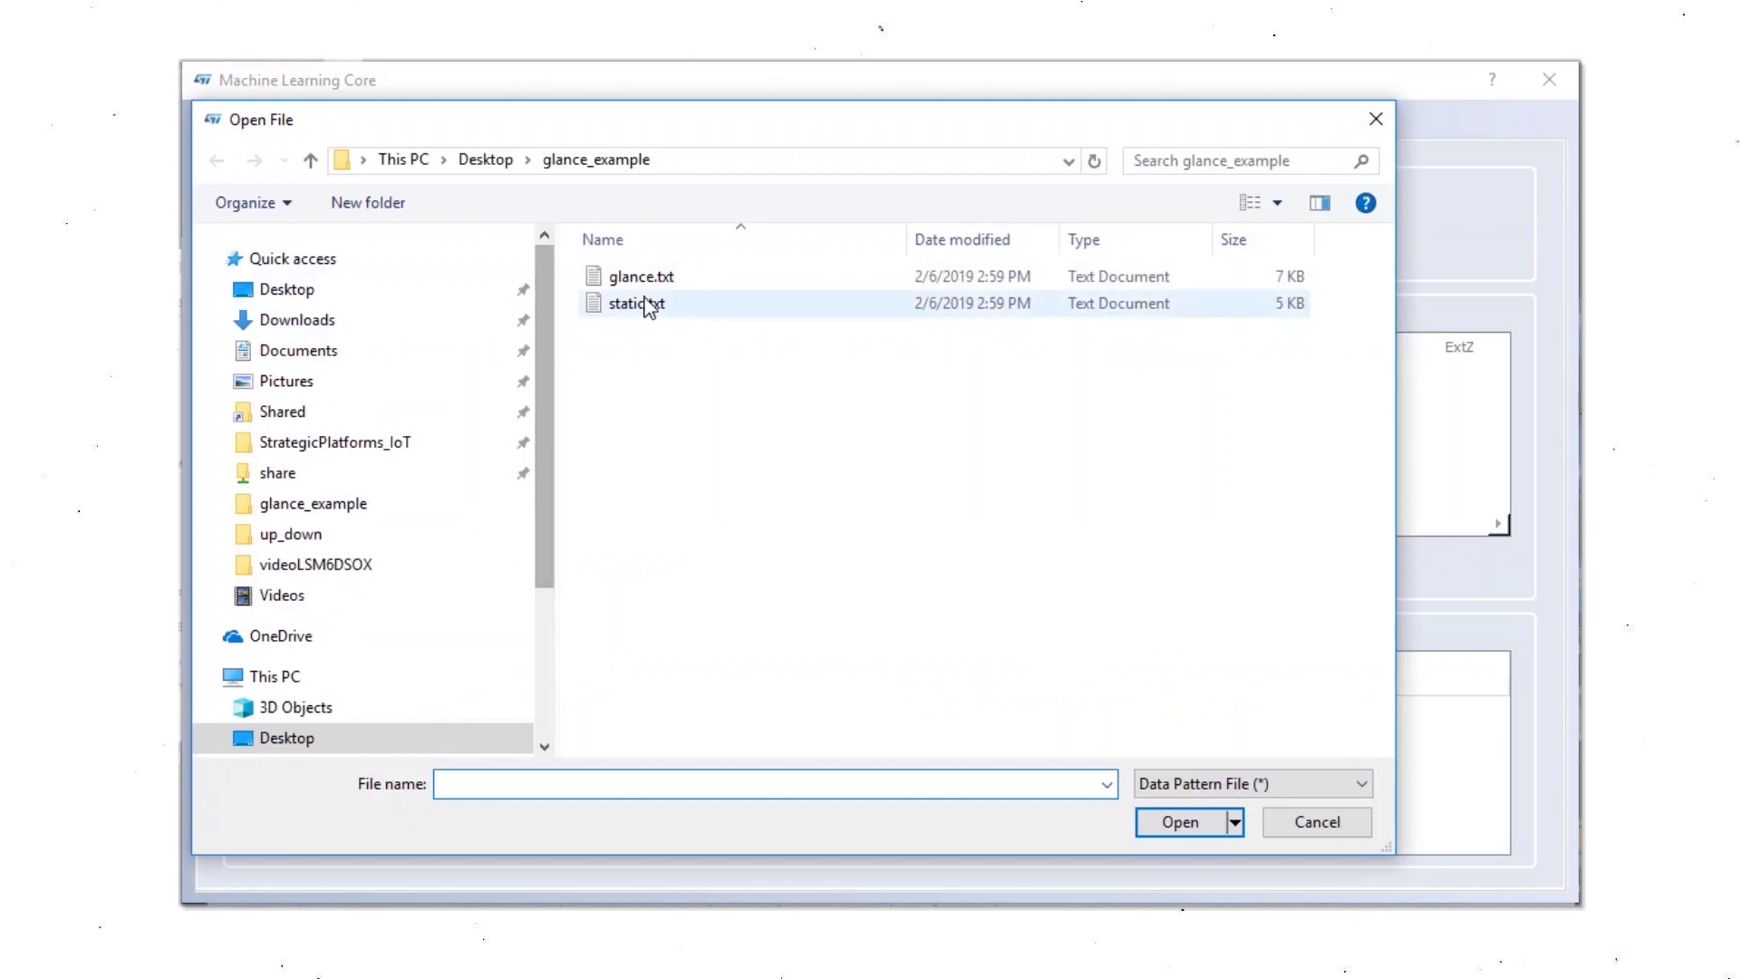
{"action": "left_click", "coordinate": [649, 279]}
{"action": "left_click", "coordinate": [1209, 825]}
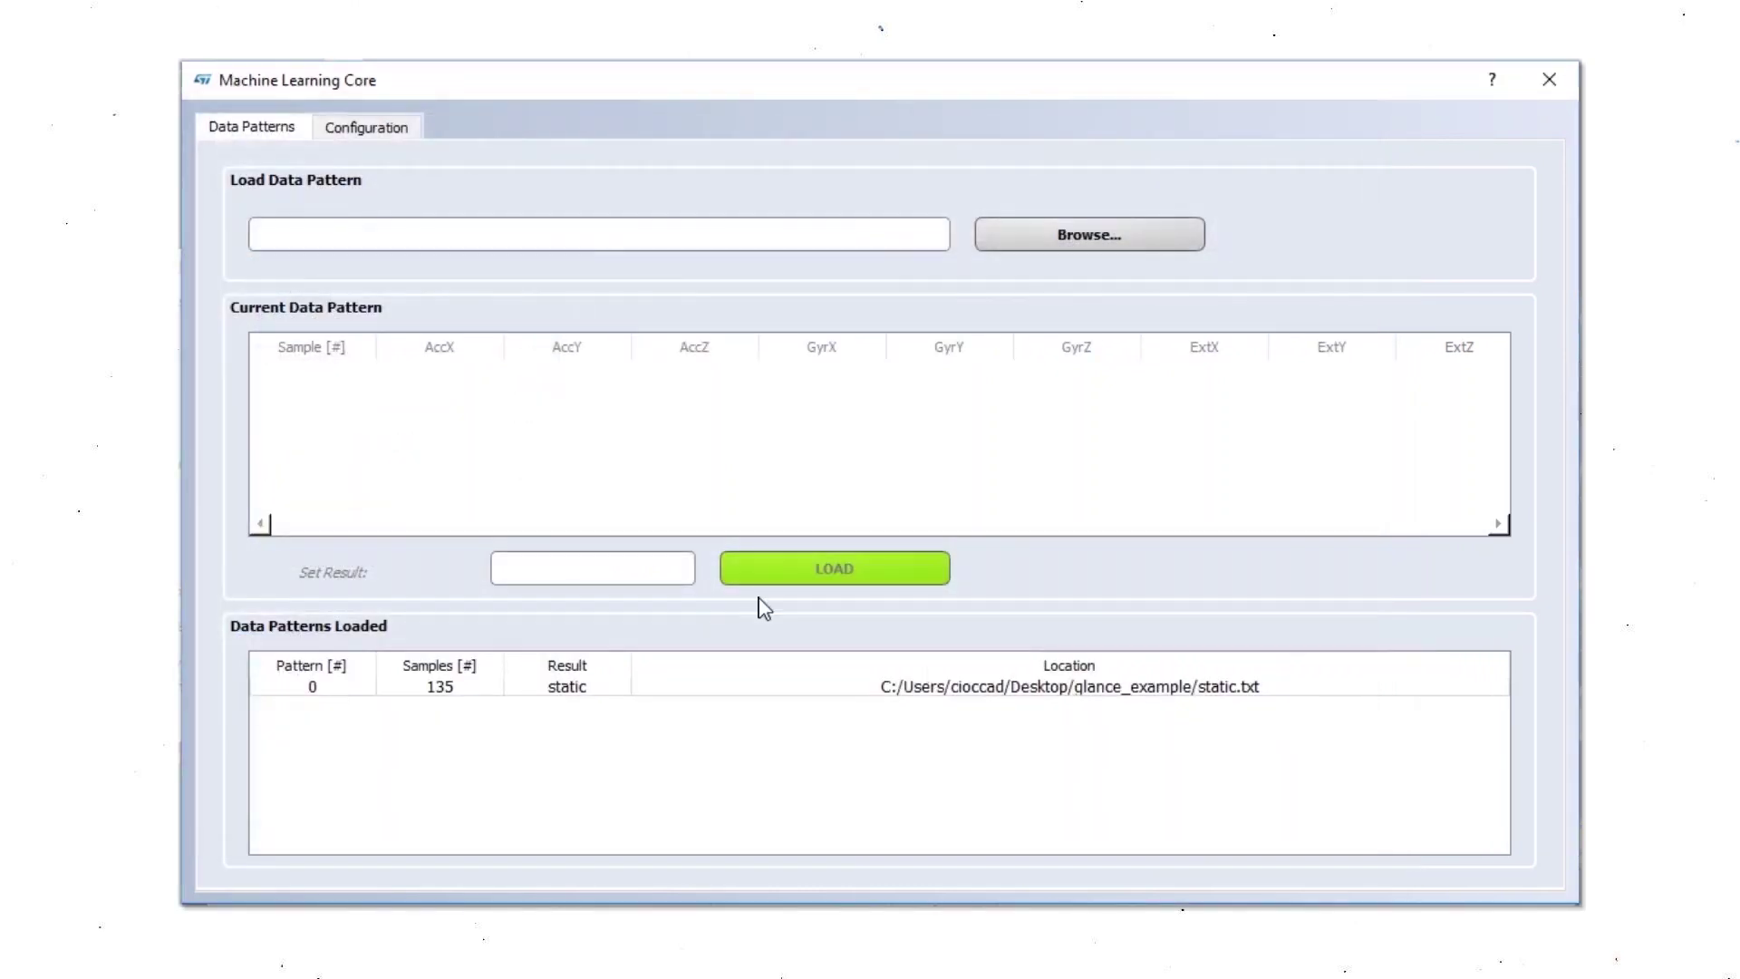
{"action": "left_click", "coordinate": [635, 574]}
{"action": "type", "text": "glance"}
{"action": "left_click", "coordinate": [734, 568]}
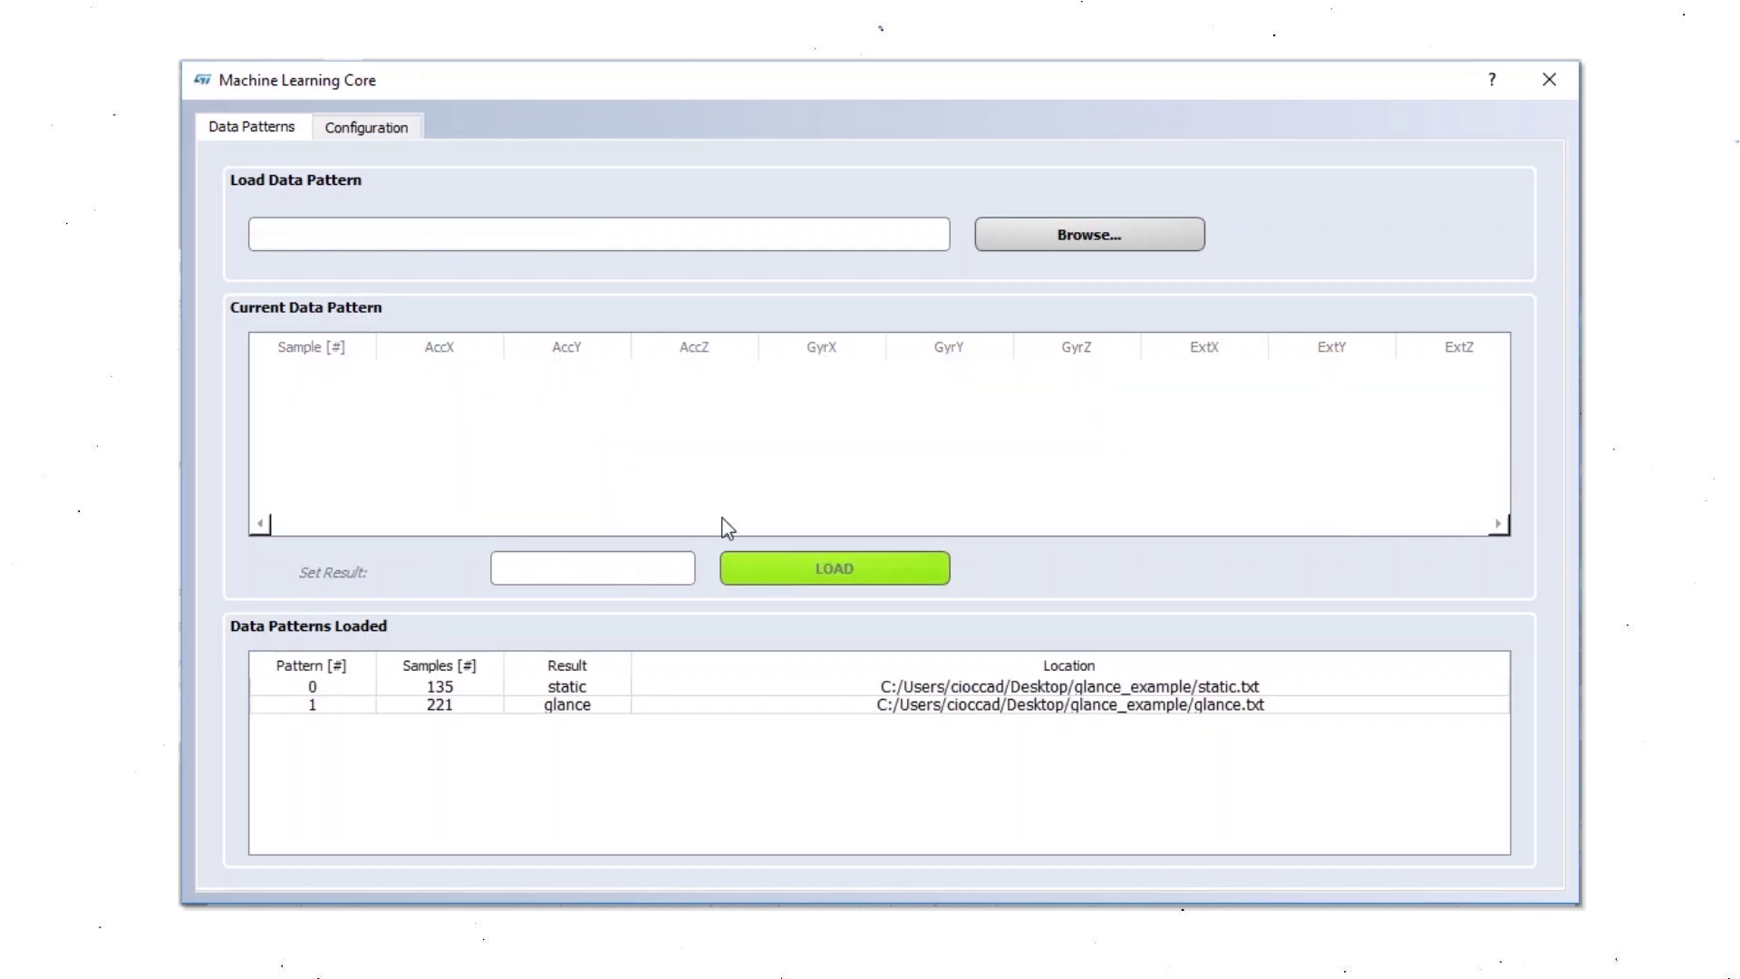
{"action": "left_click", "coordinate": [373, 128]}
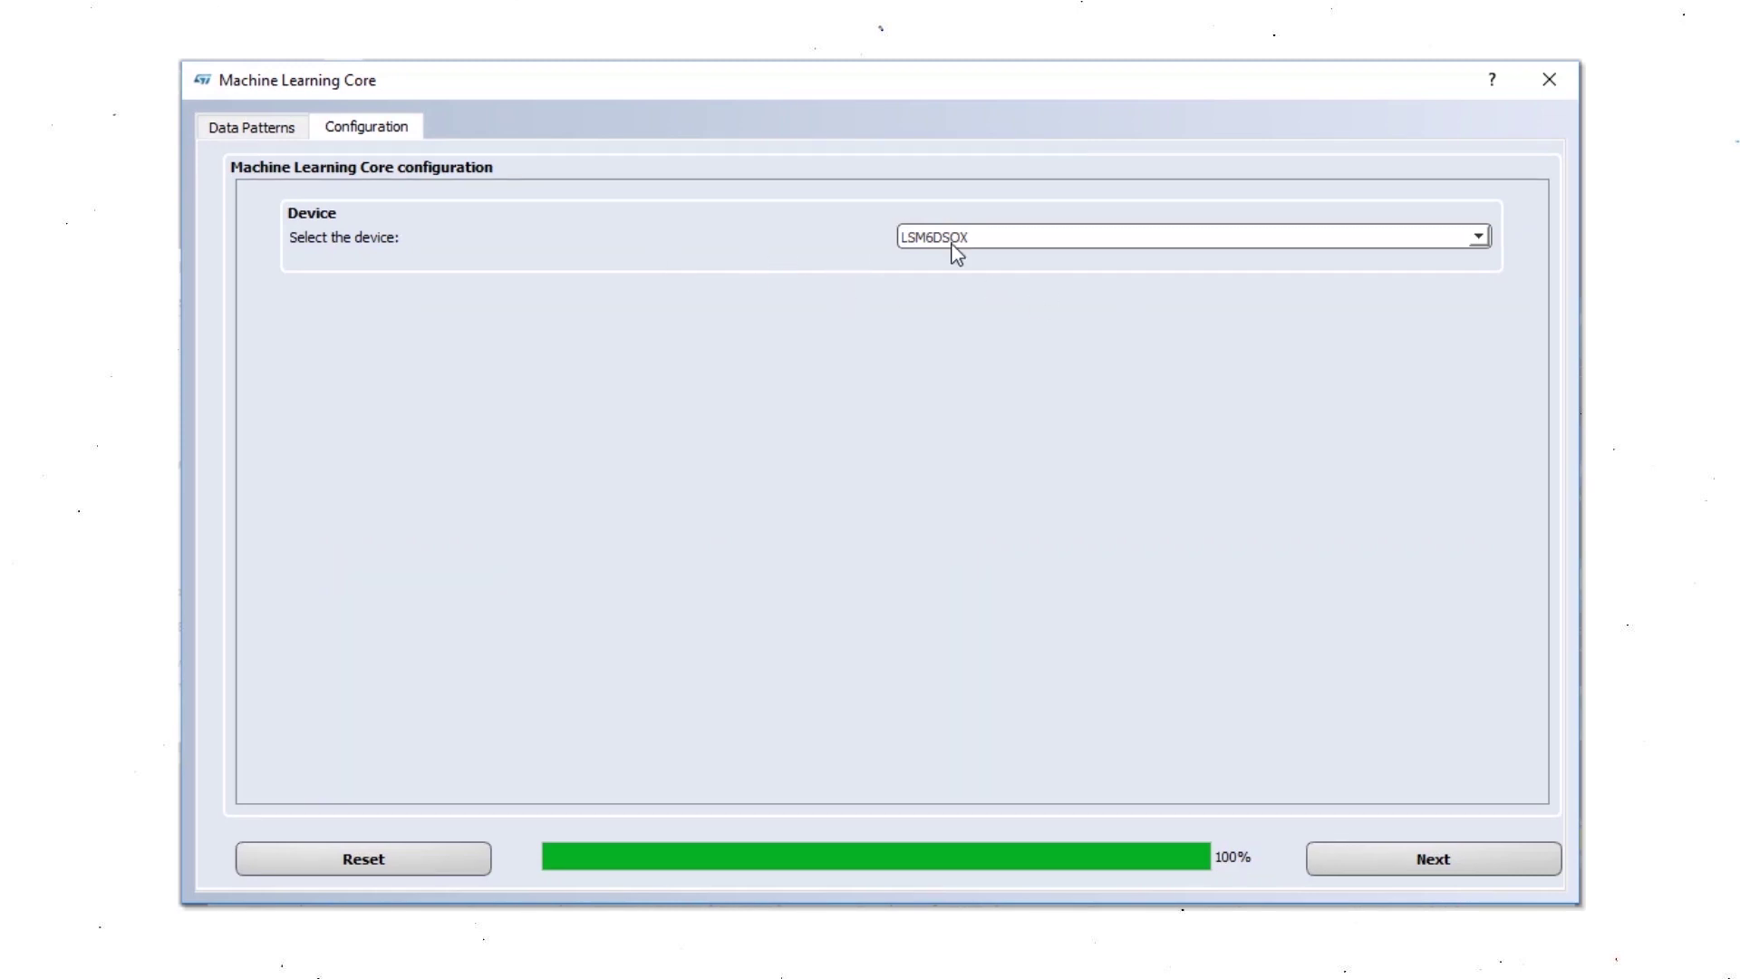
Accept LSM6DSOX, 26 Hz core rate, accelerometer-only inputs and the default tree count.
{"action": "left_click", "coordinate": [1424, 852]}
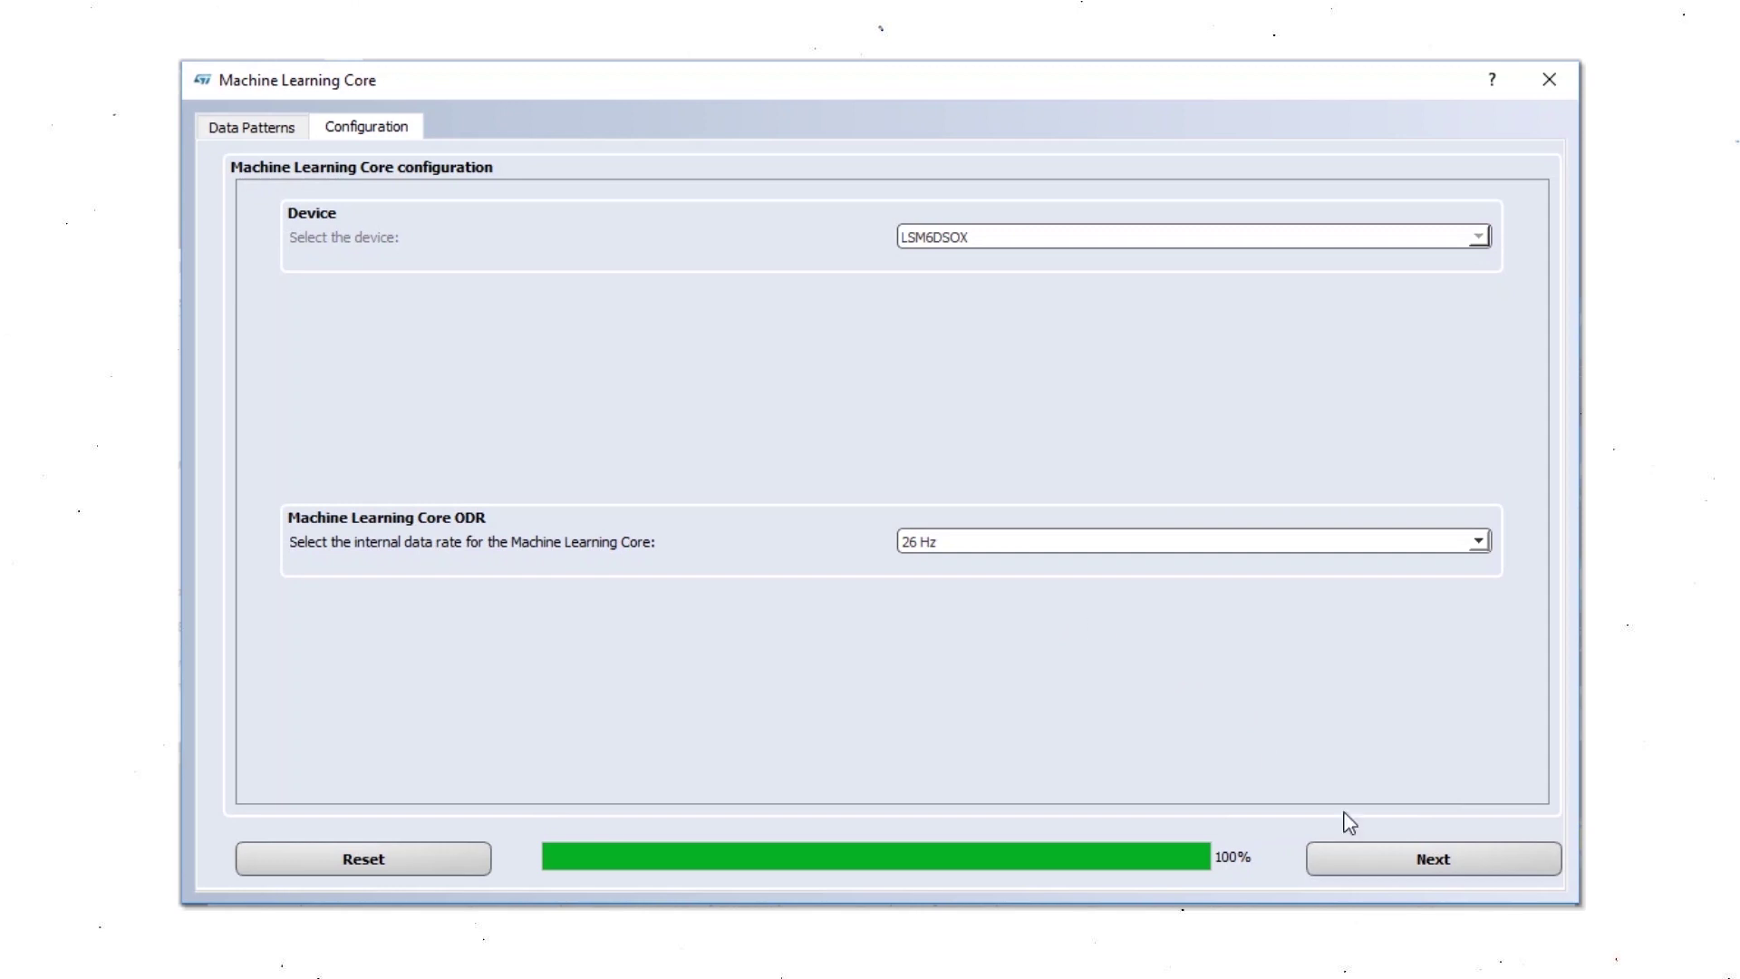
{"action": "left_click", "coordinate": [1407, 866]}
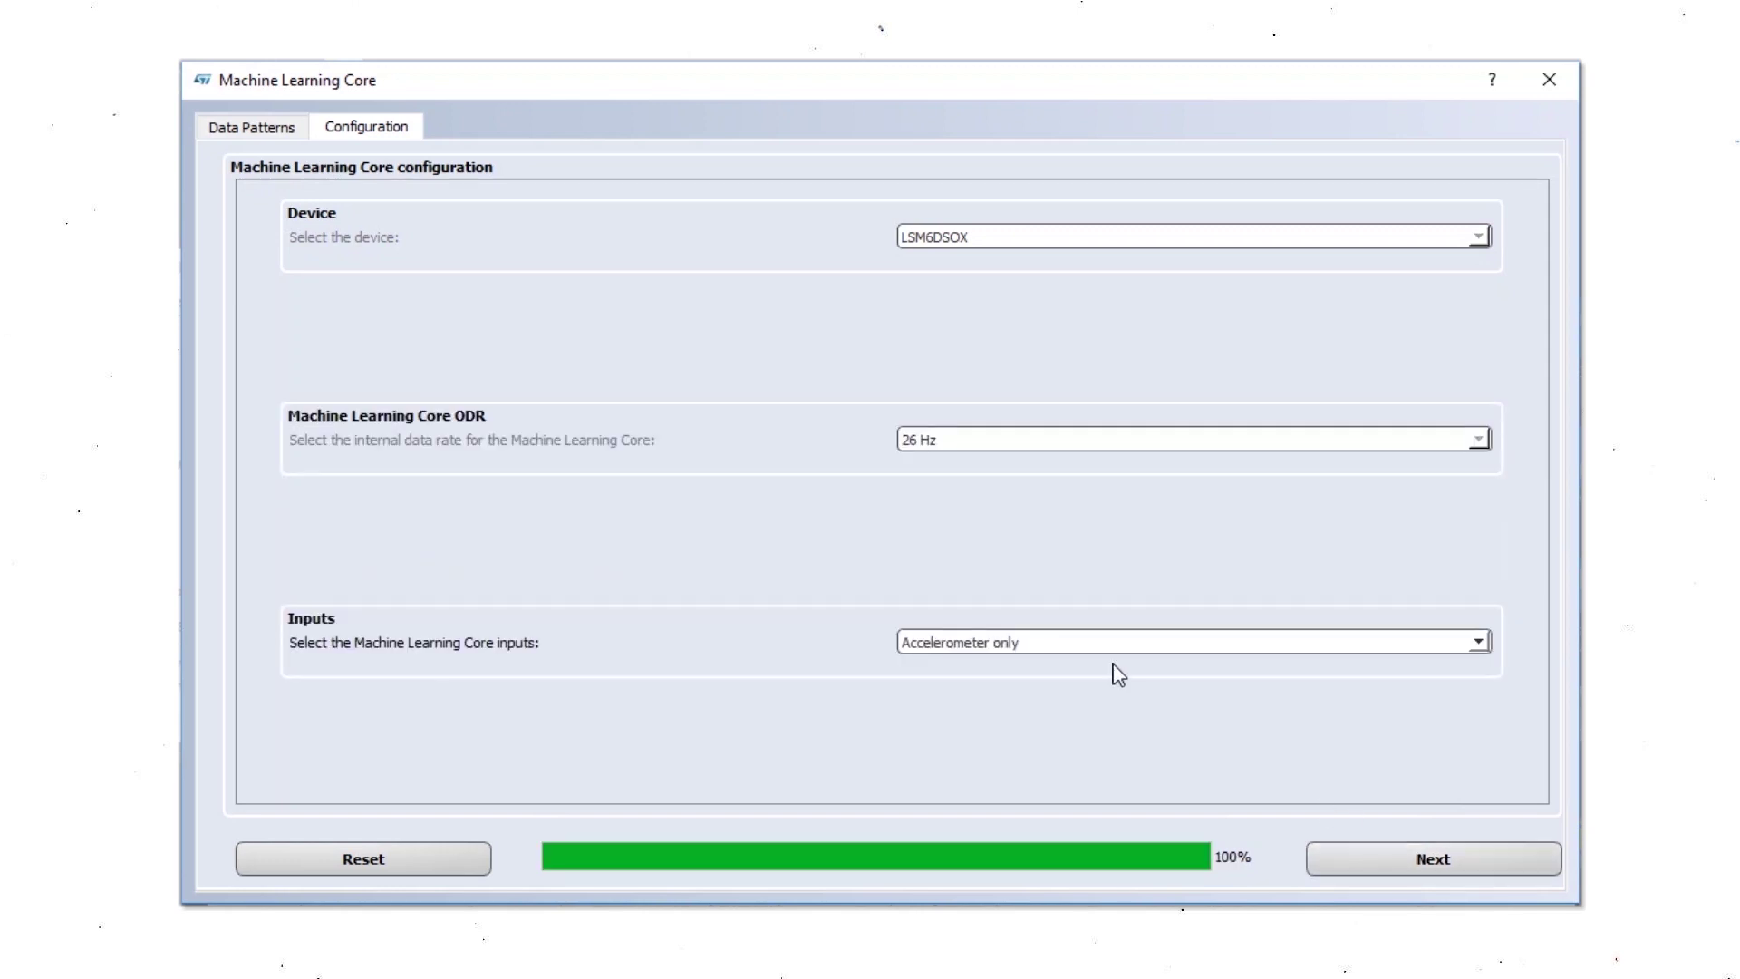
{"action": "left_click", "coordinate": [1425, 859]}
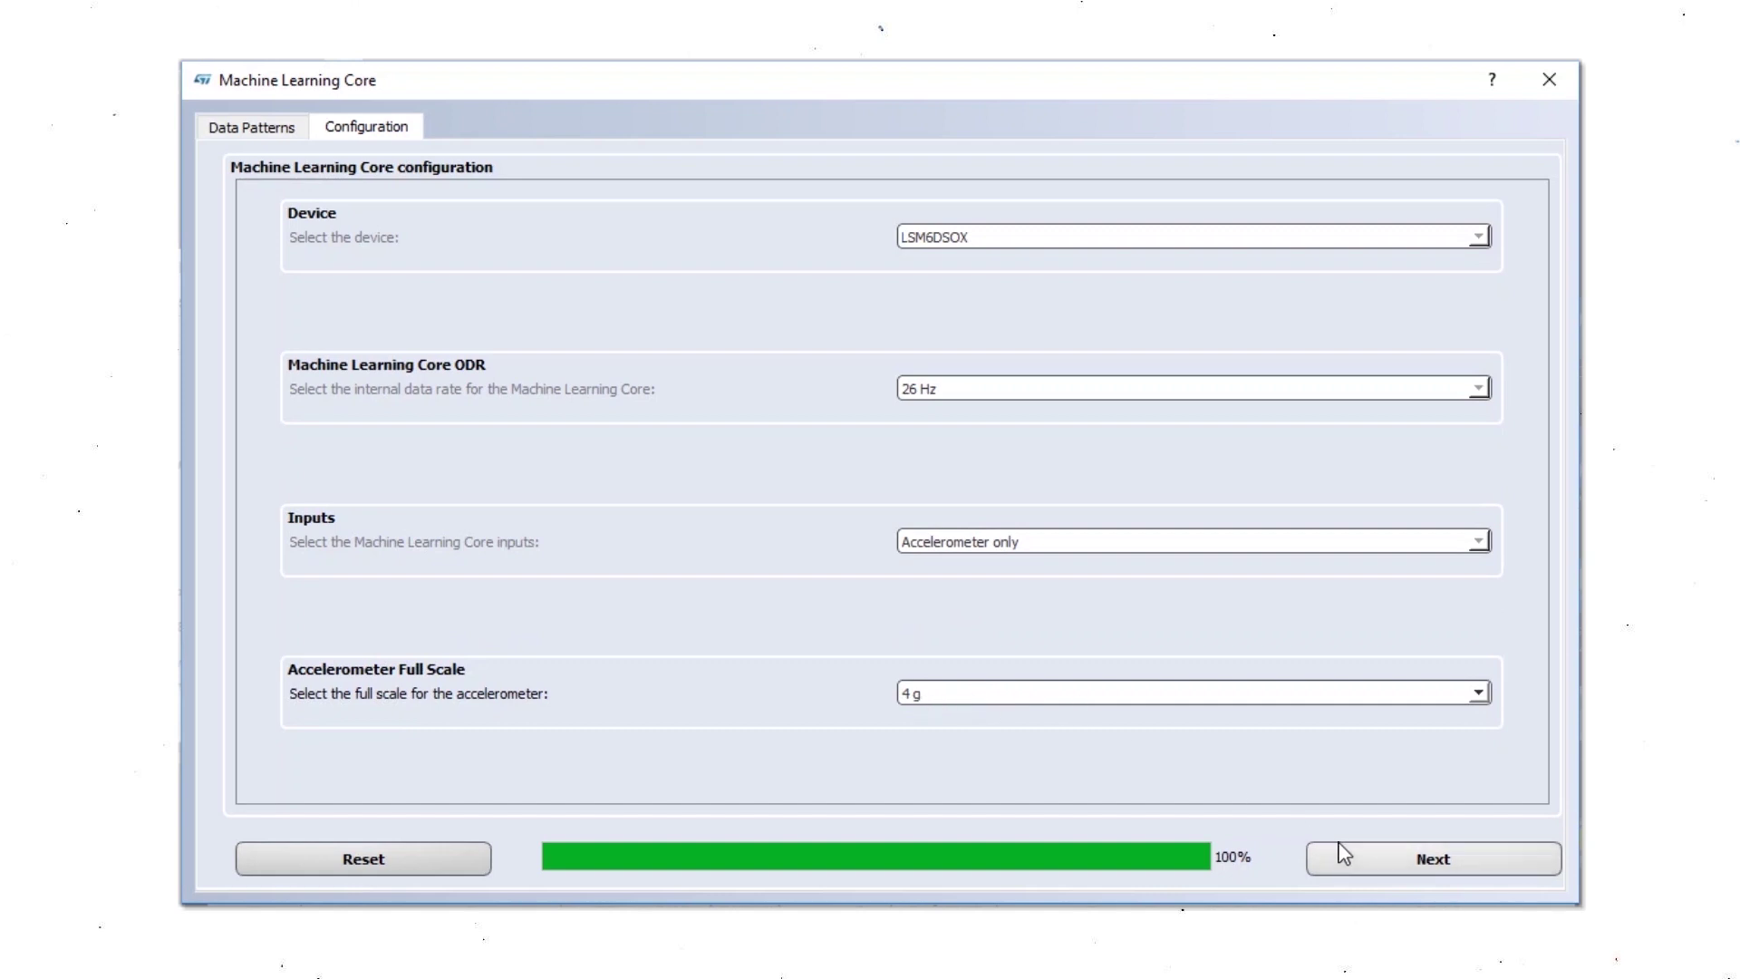
{"action": "left_click", "coordinate": [1409, 865]}
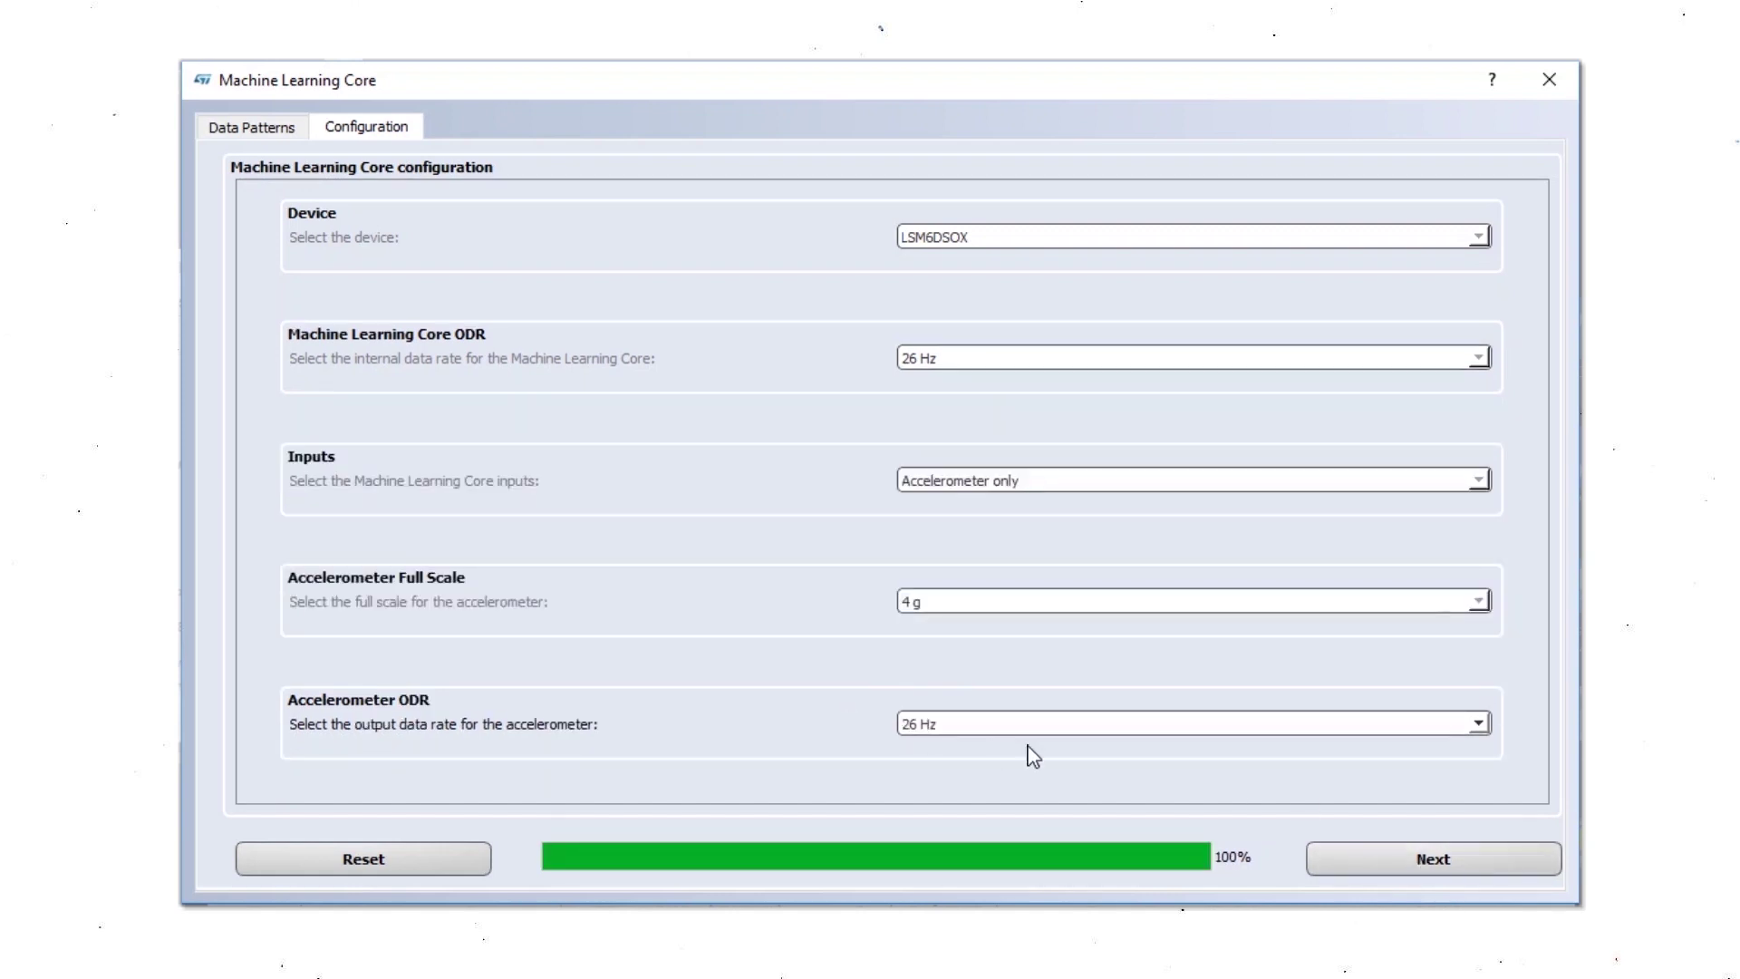
{"action": "left_click", "coordinate": [1391, 852]}
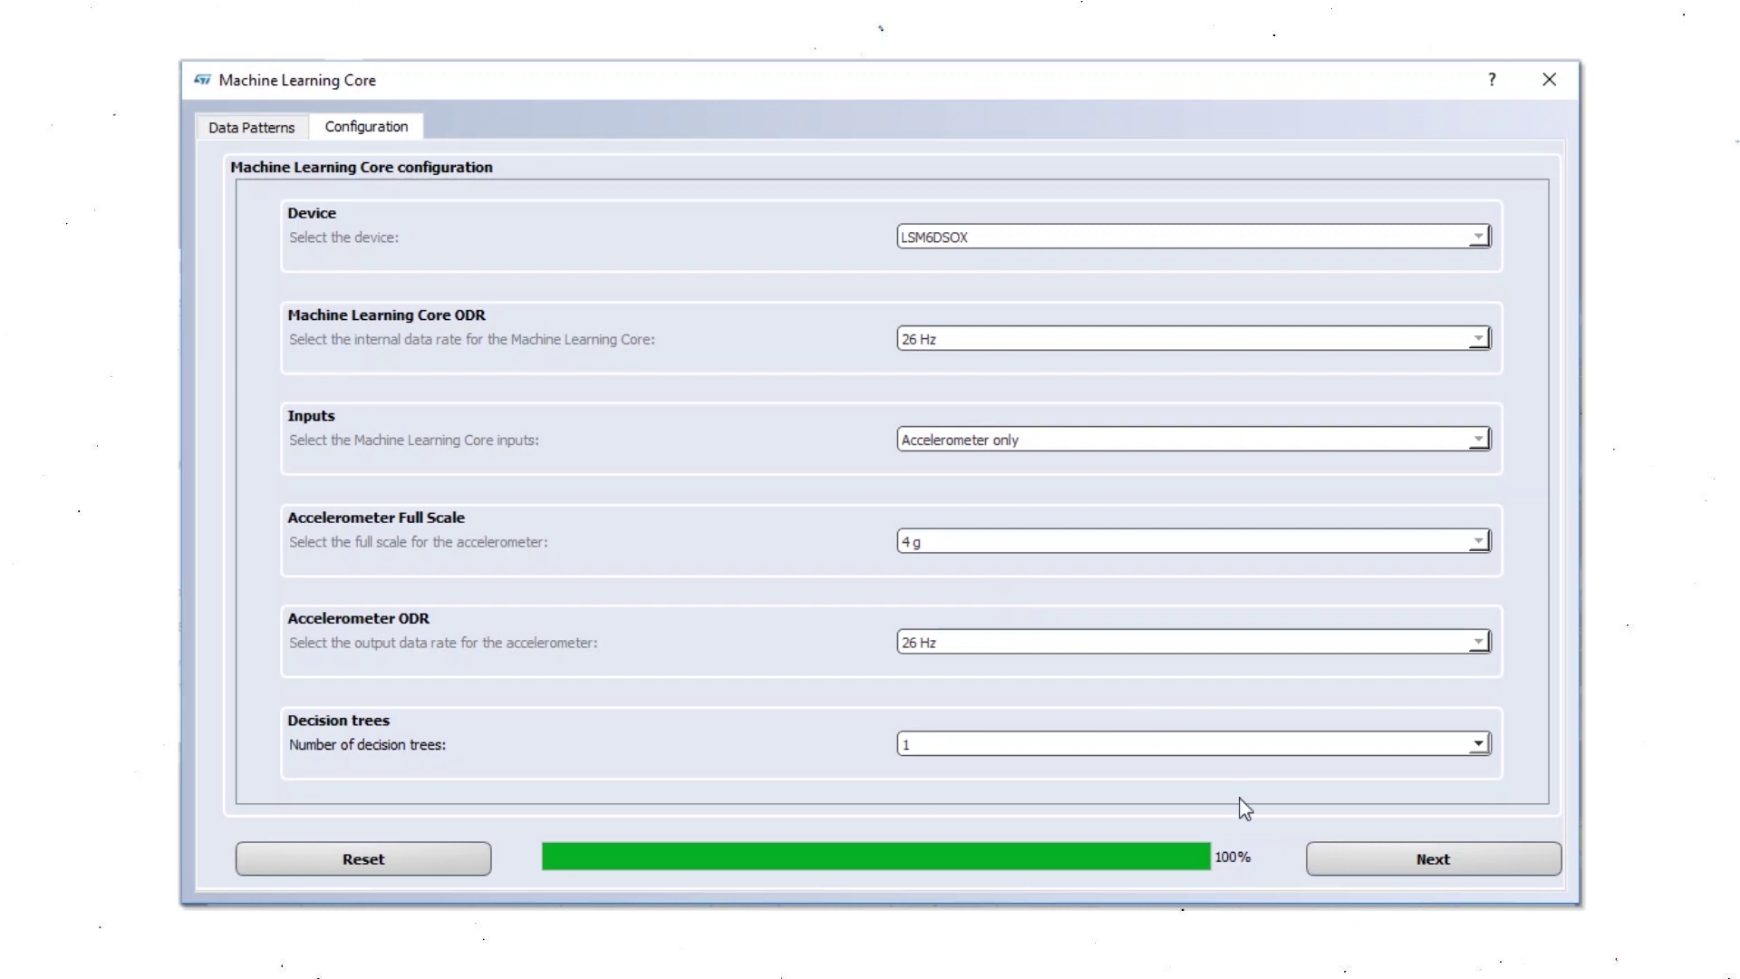
{"action": "left_click", "coordinate": [1371, 861]}
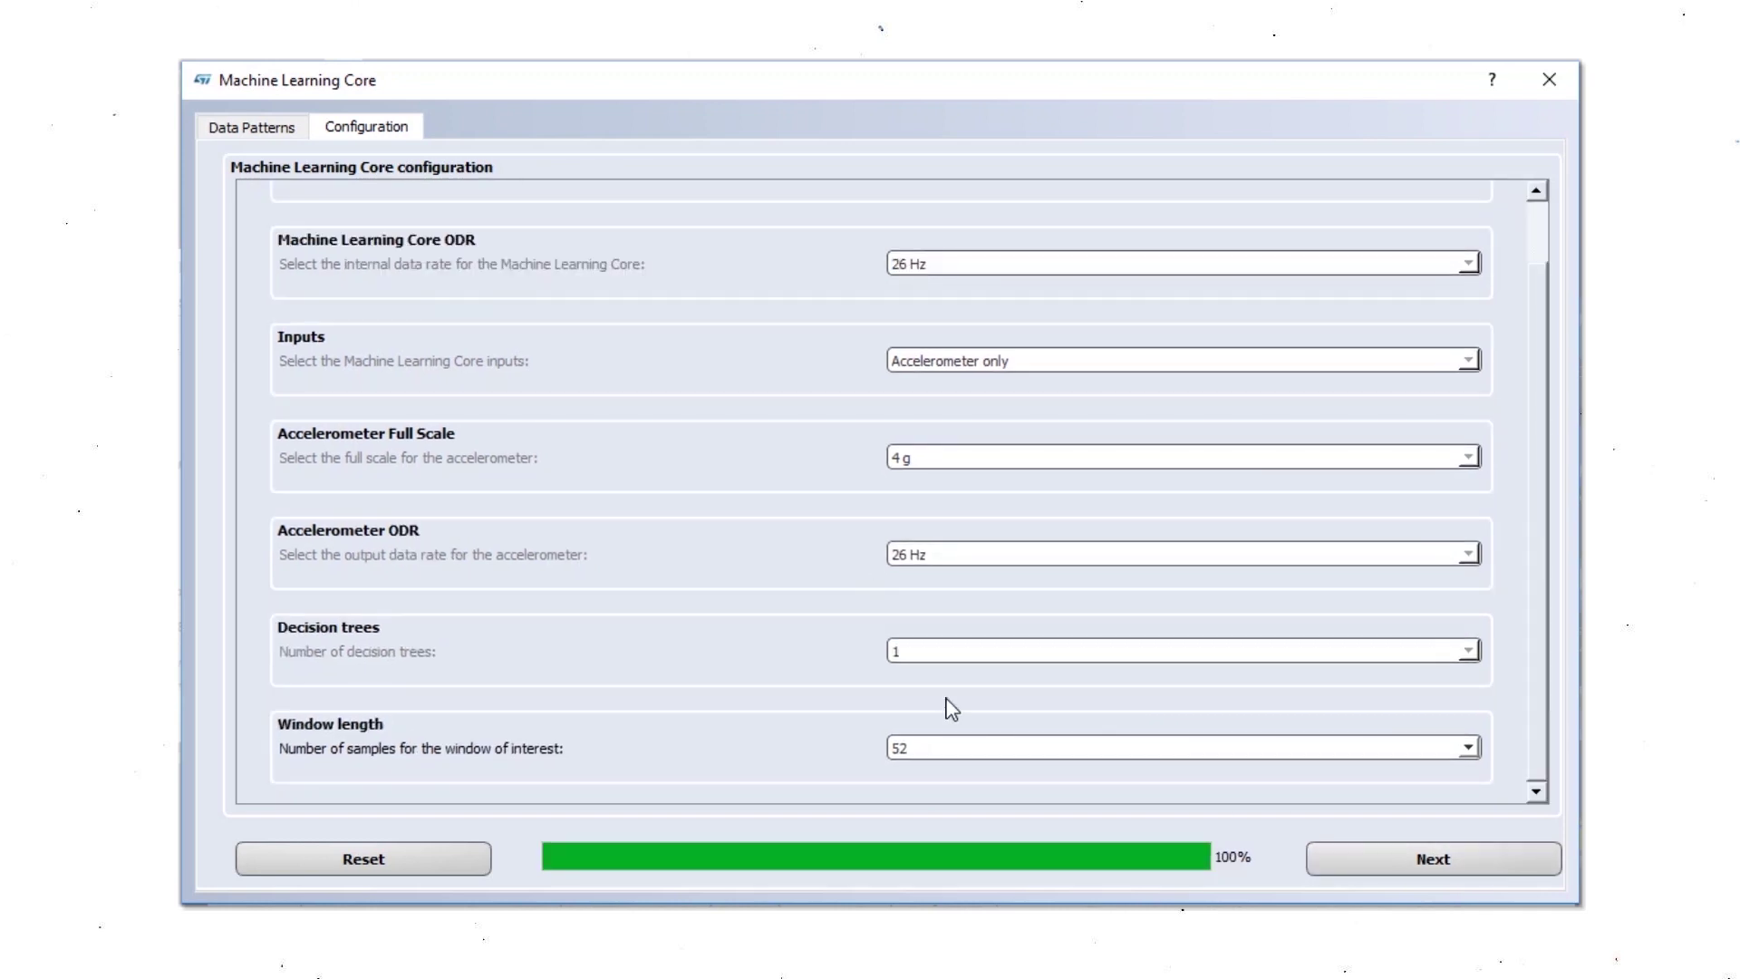
Set the window length to 25 samples and skip filters.
{"action": "left_click", "coordinate": [1468, 748]}
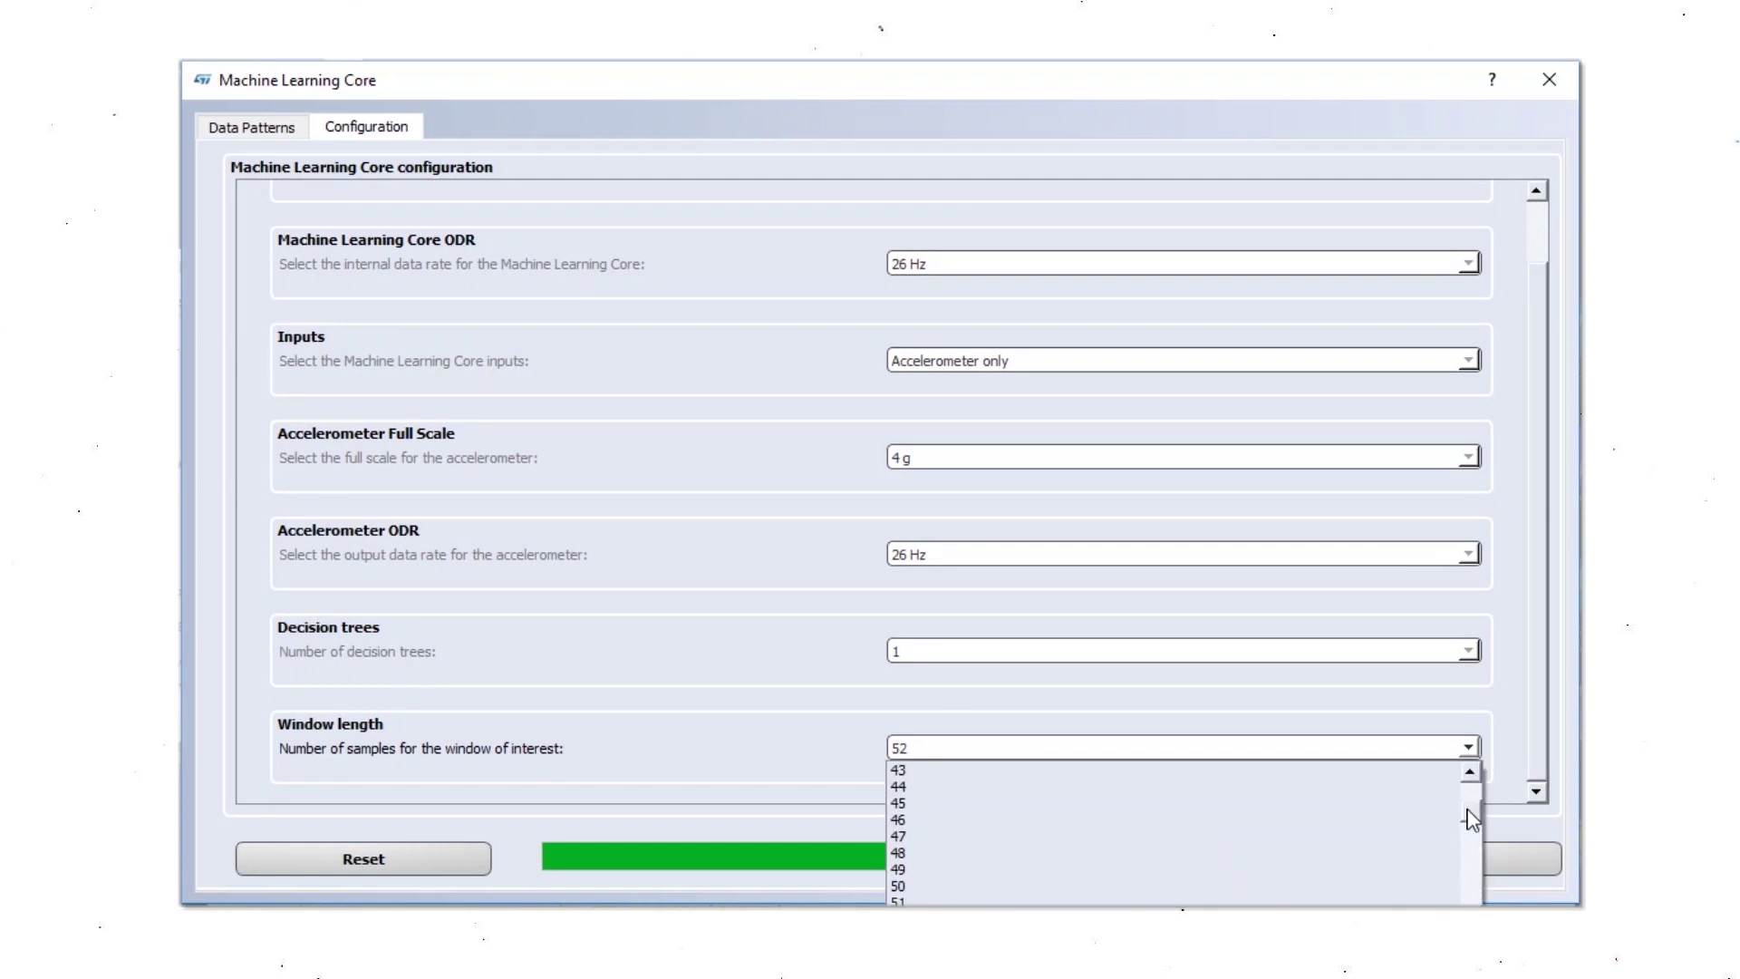
{"action": "mouse_move", "coordinate": [1470, 820]}
{"action": "left_mouse_down"}
{"action": "mouse_move", "coordinate": [1476, 791]}
{"action": "mouse_move", "coordinate": [1477, 820]}
{"action": "left_mouse_up"}
{"action": "left_click", "coordinate": [1181, 892]}
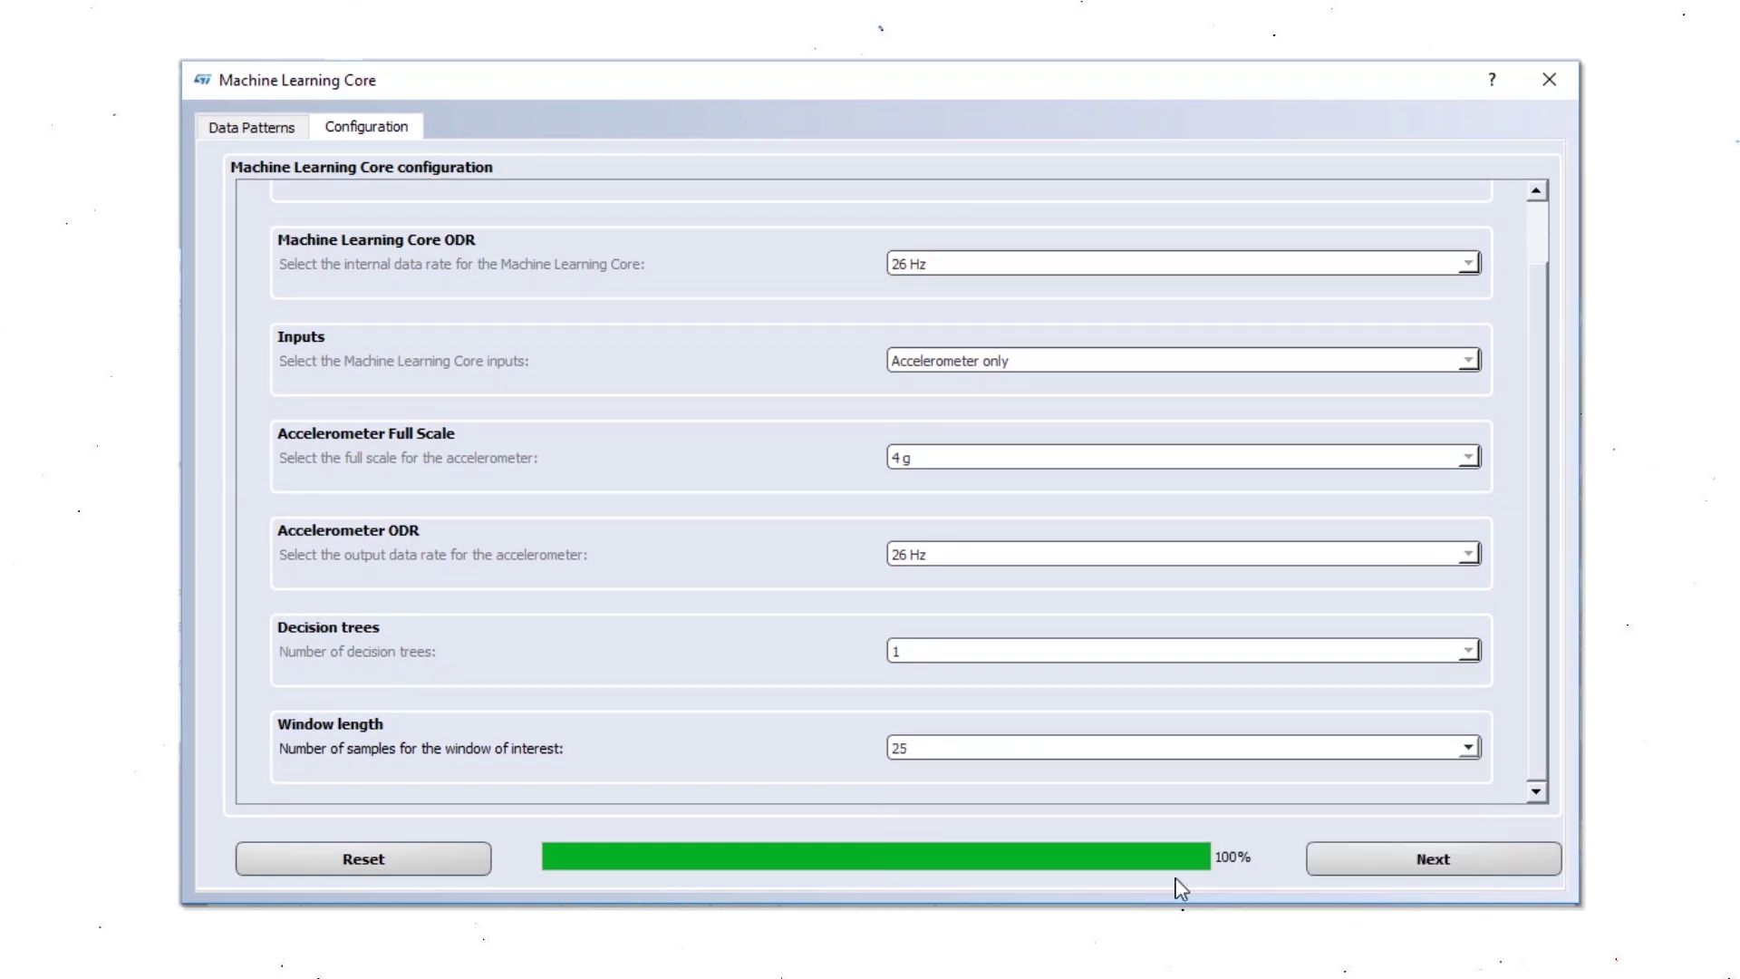
{"action": "left_click", "coordinate": [1371, 869]}
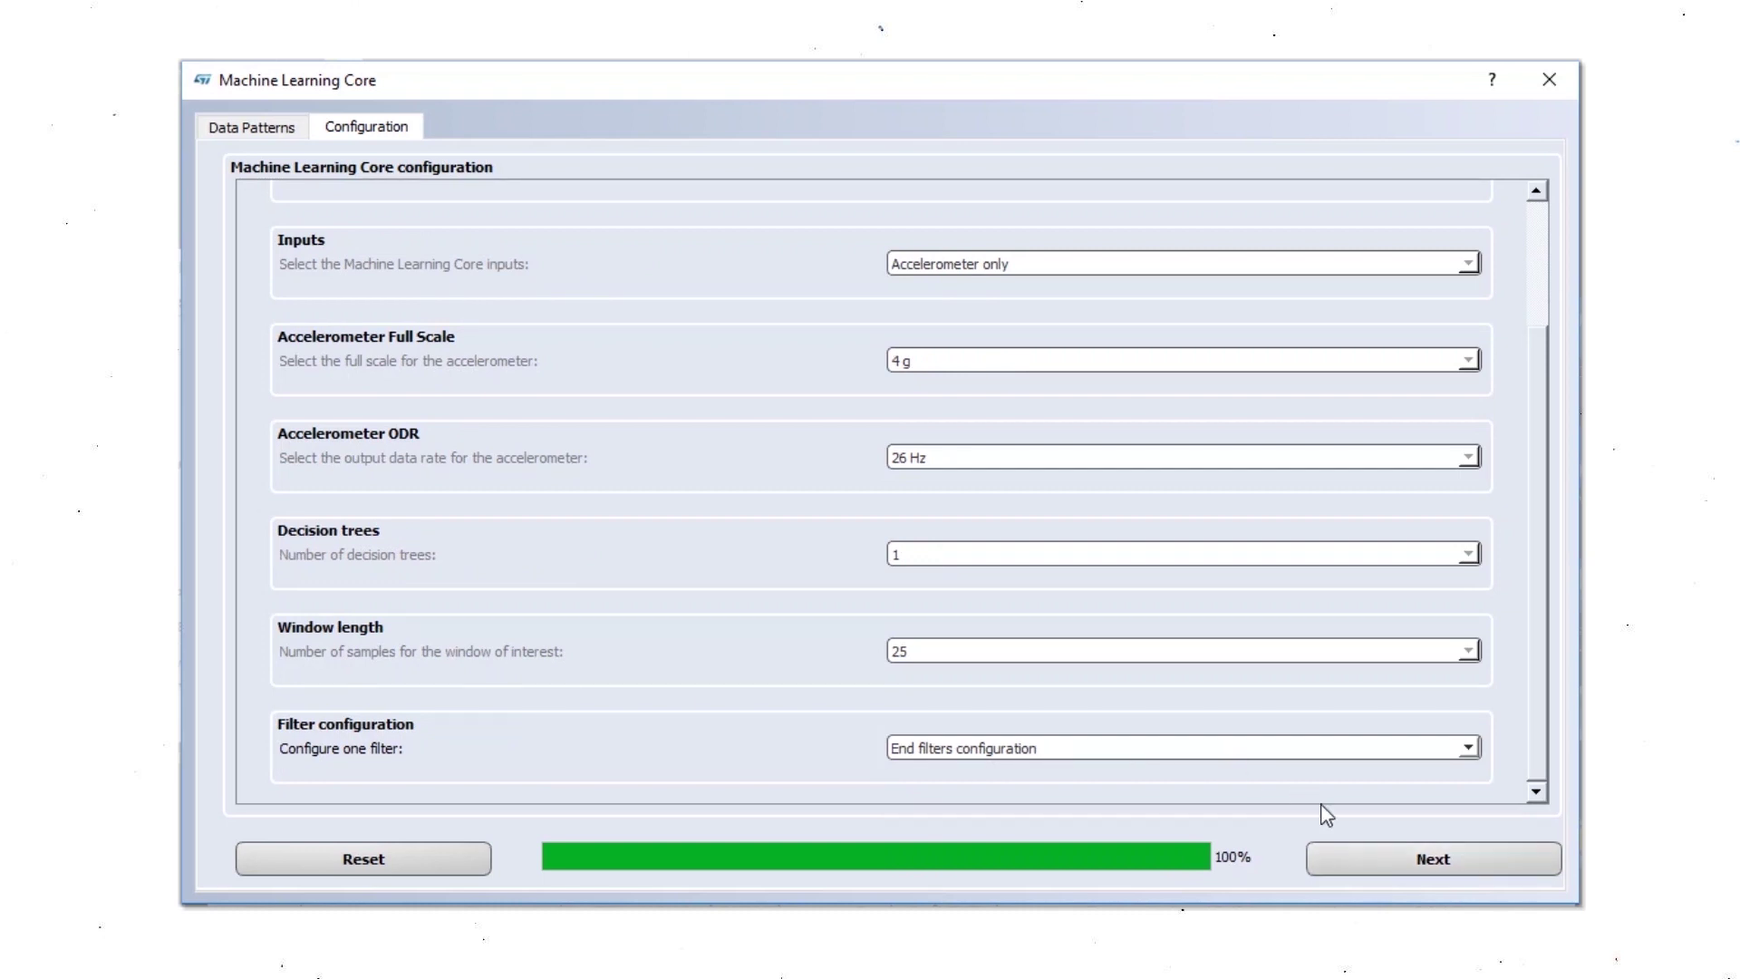
{"action": "left_click", "coordinate": [1398, 861]}
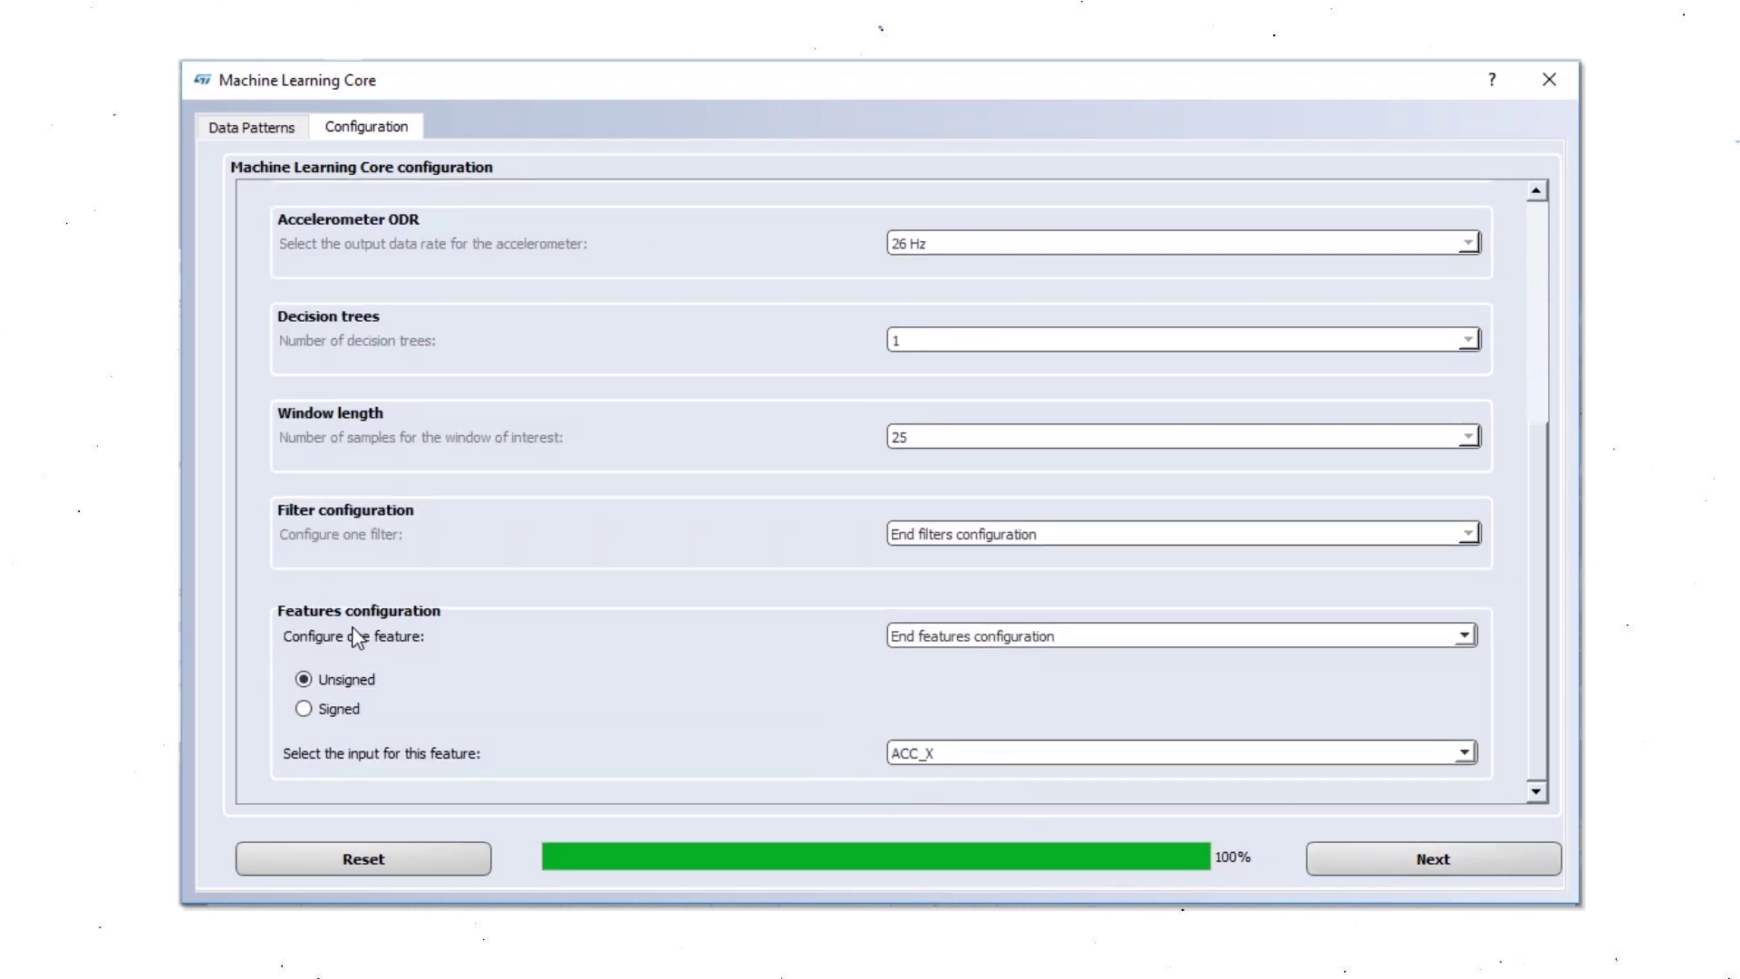
Add a signed Mean feature computed on ACC_Z.
{"action": "left_click", "coordinate": [897, 637]}
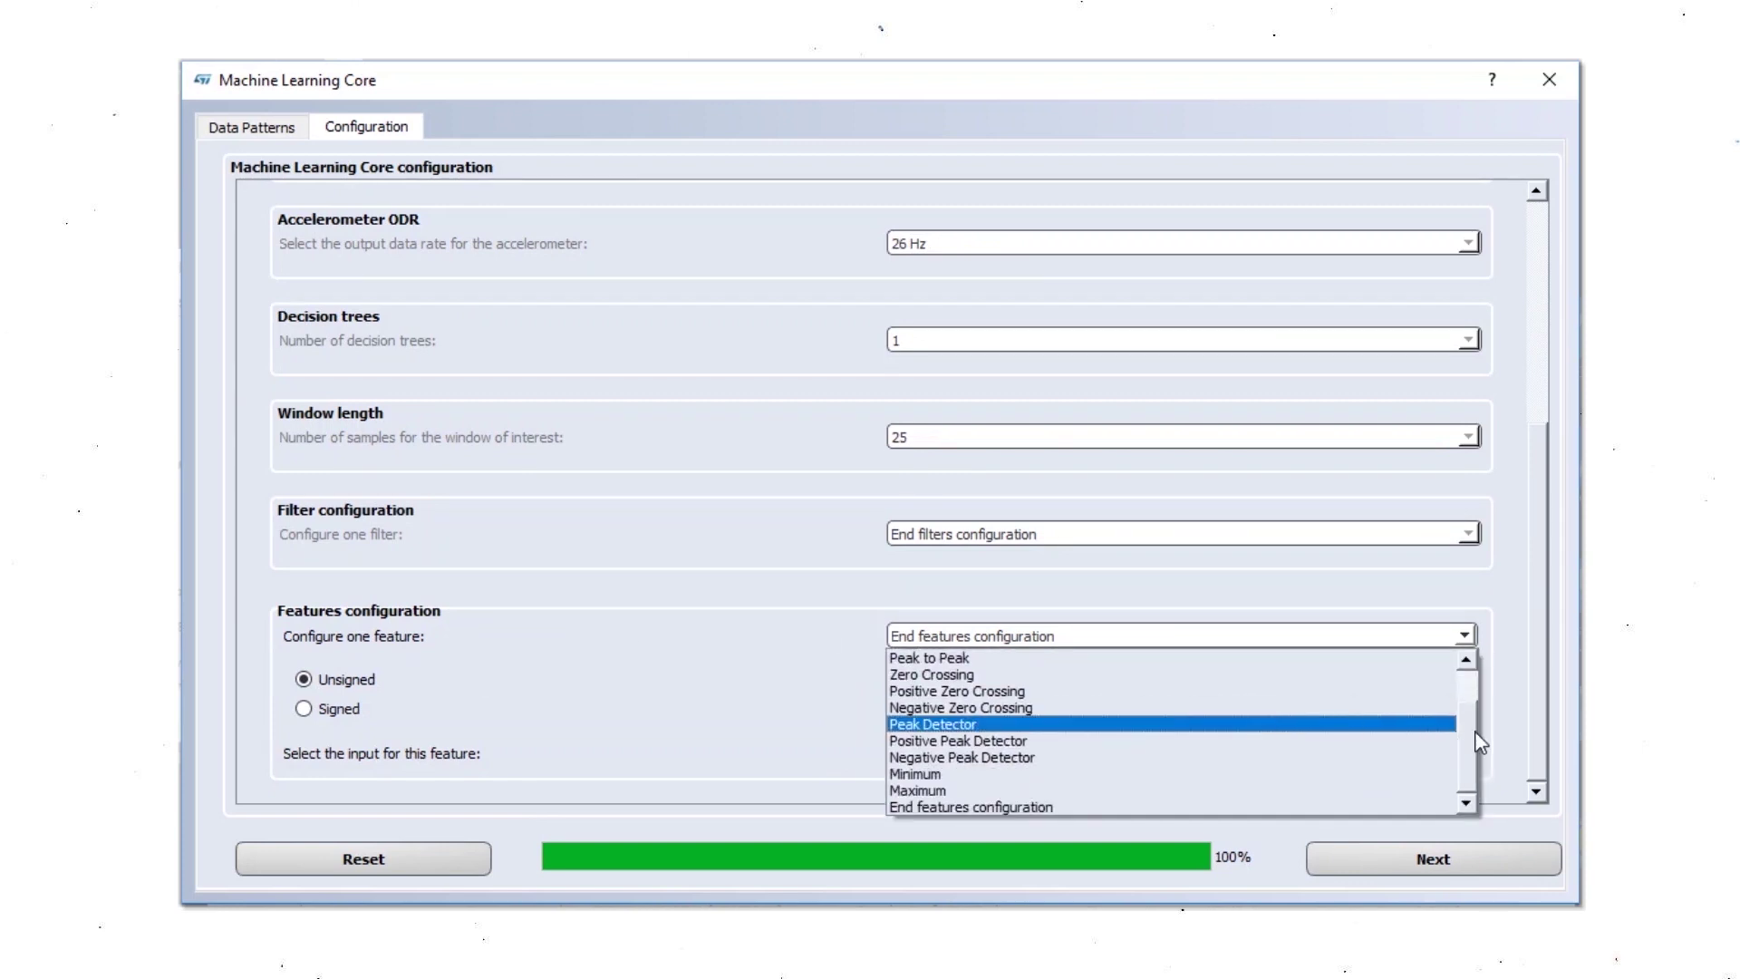
{"action": "scroll", "coordinate": [1475, 706], "scroll_direction": "up", "scroll_amount": 1}
{"action": "left_click", "coordinate": [1269, 660]}
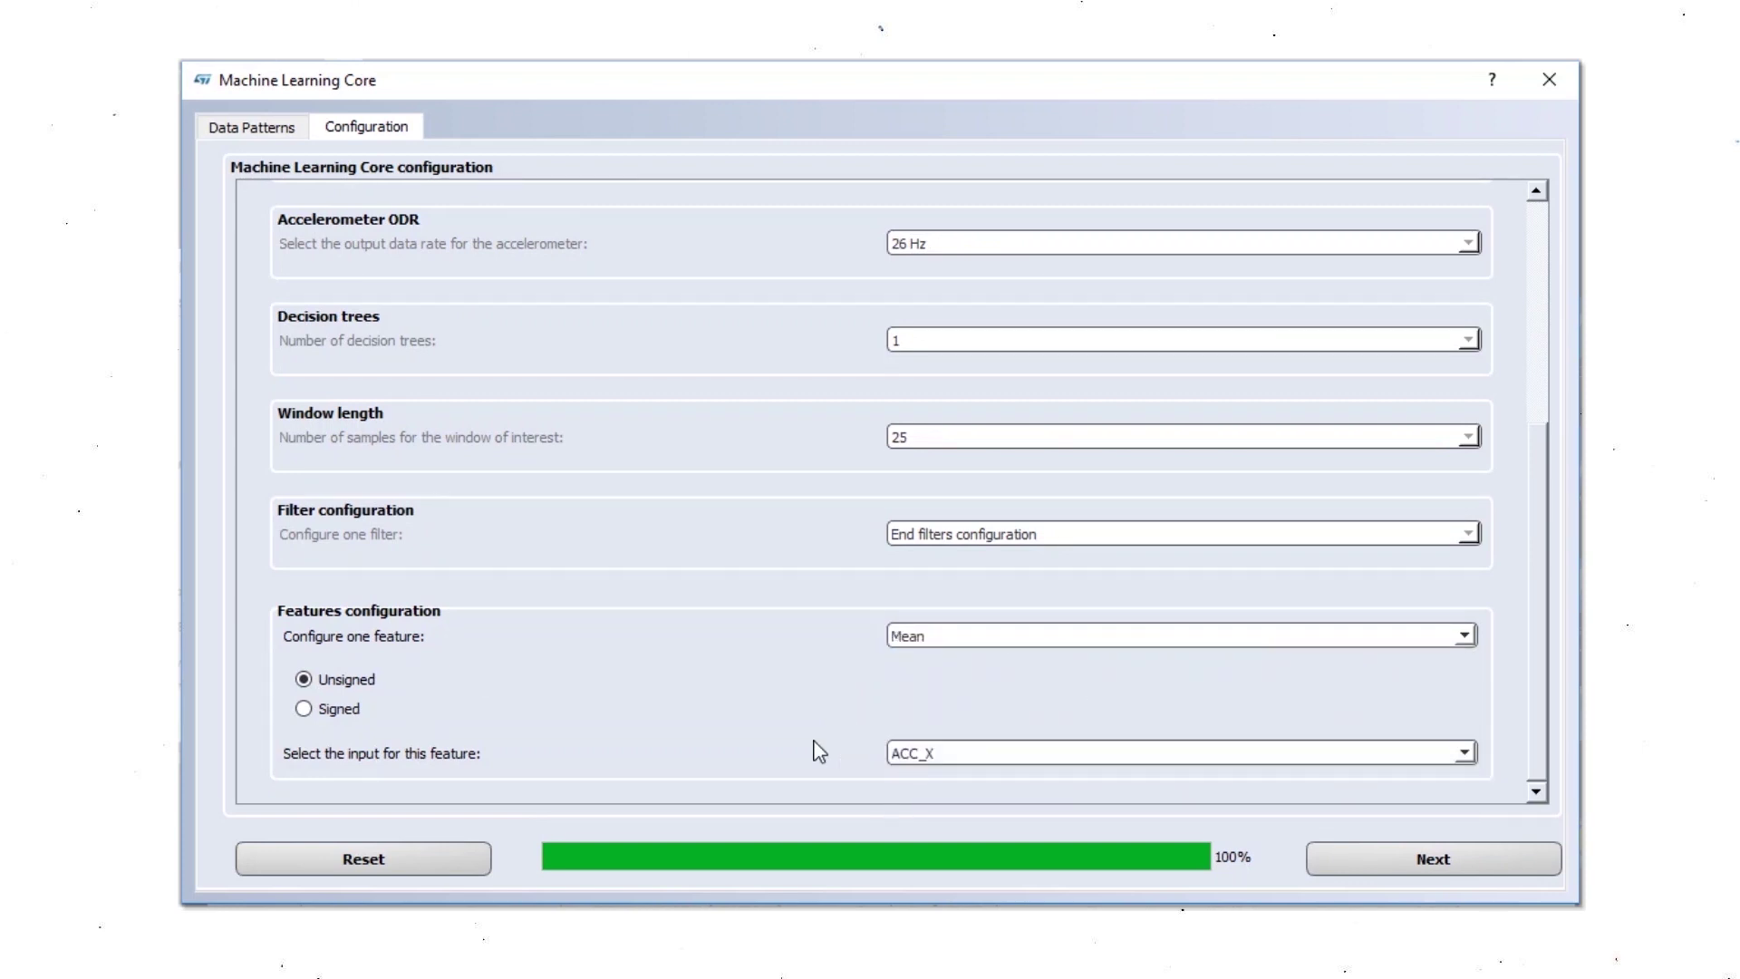
{"action": "left_click", "coordinate": [956, 760]}
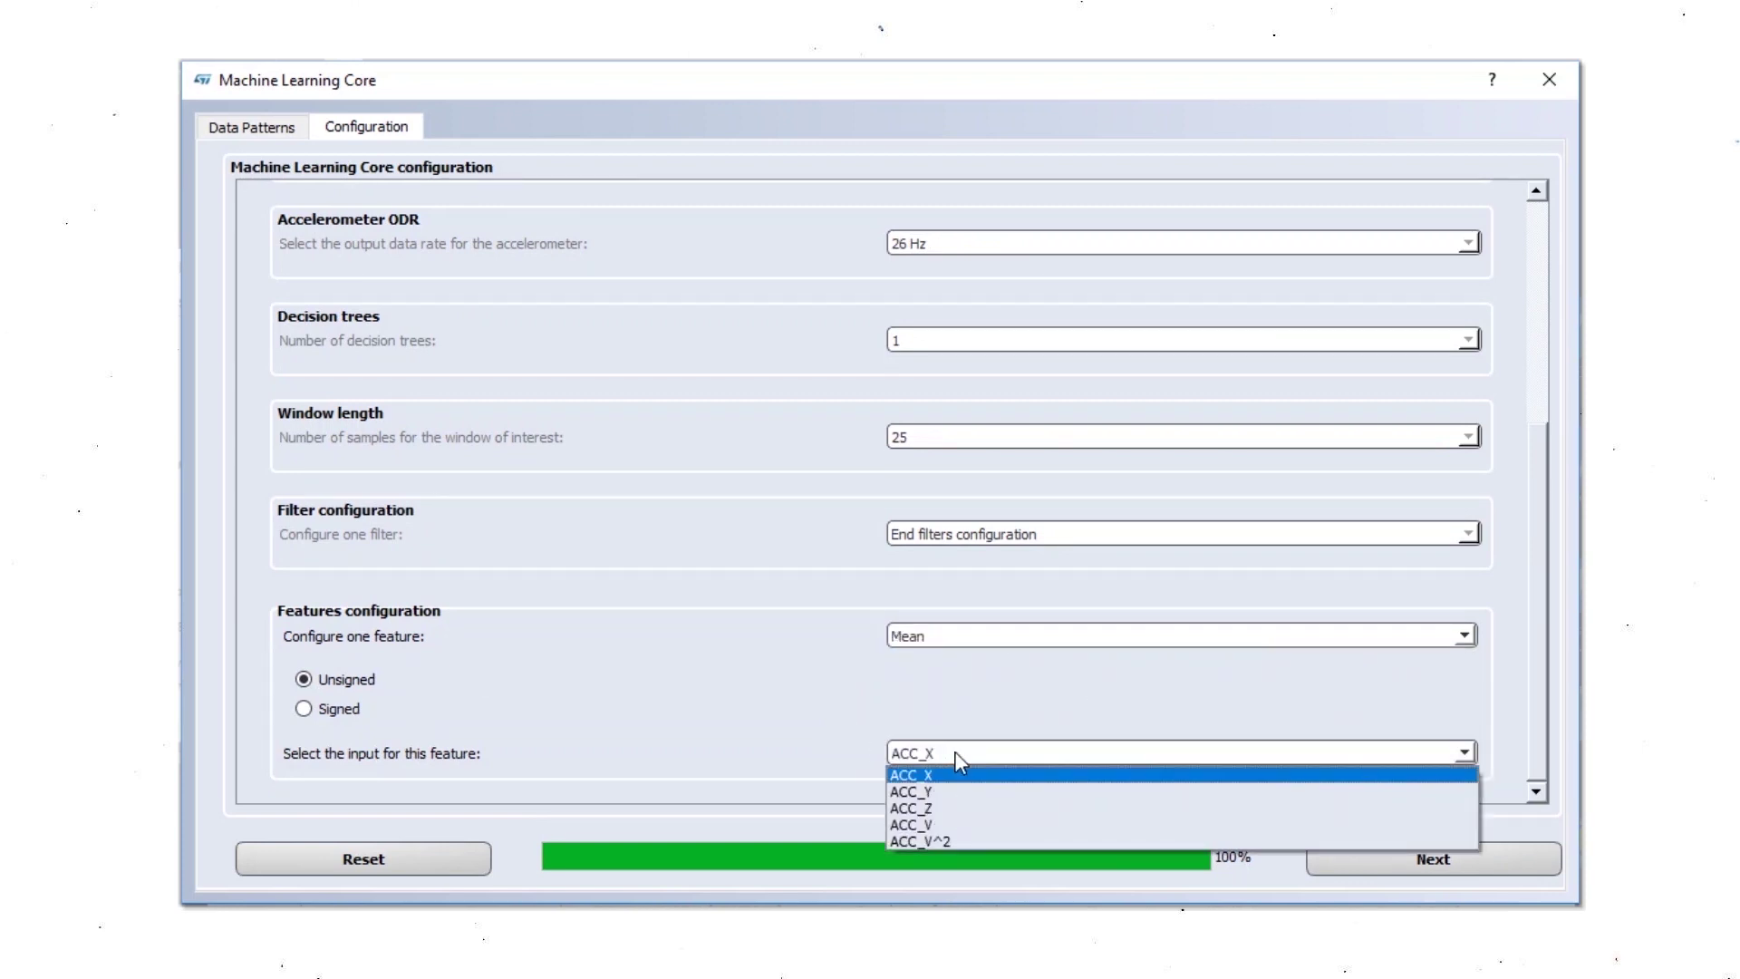
{"action": "left_click", "coordinate": [953, 809]}
{"action": "left_click", "coordinate": [316, 708]}
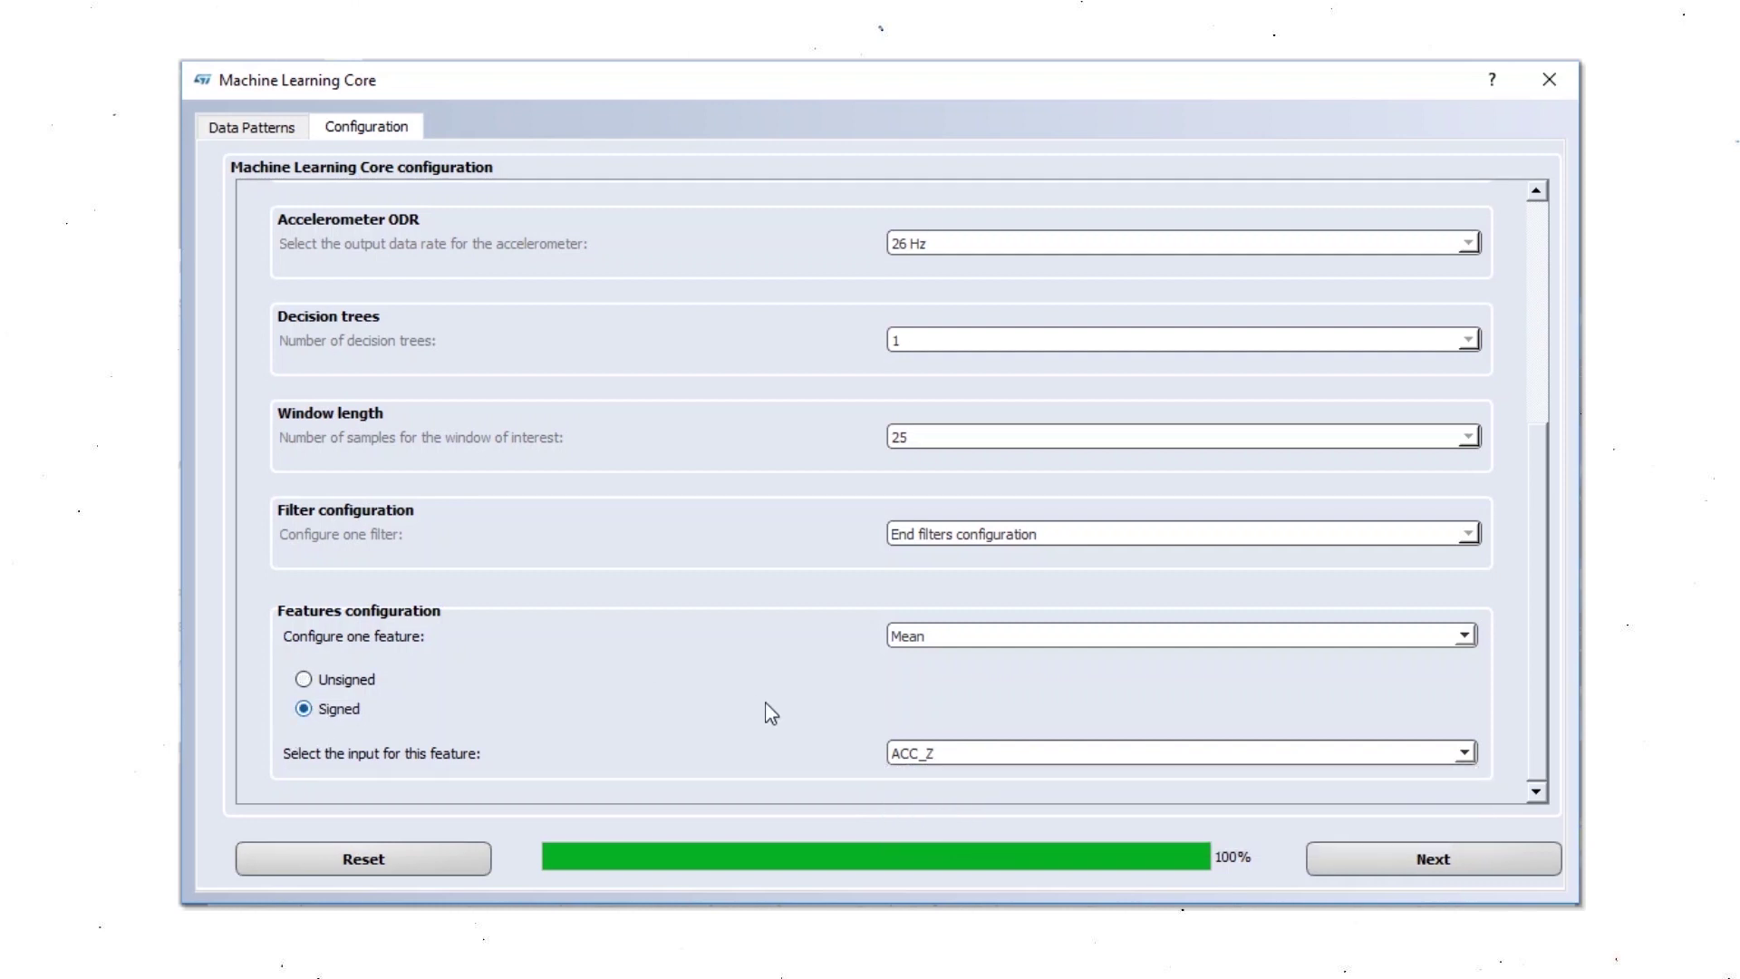
{"action": "left_click", "coordinate": [1441, 861]}
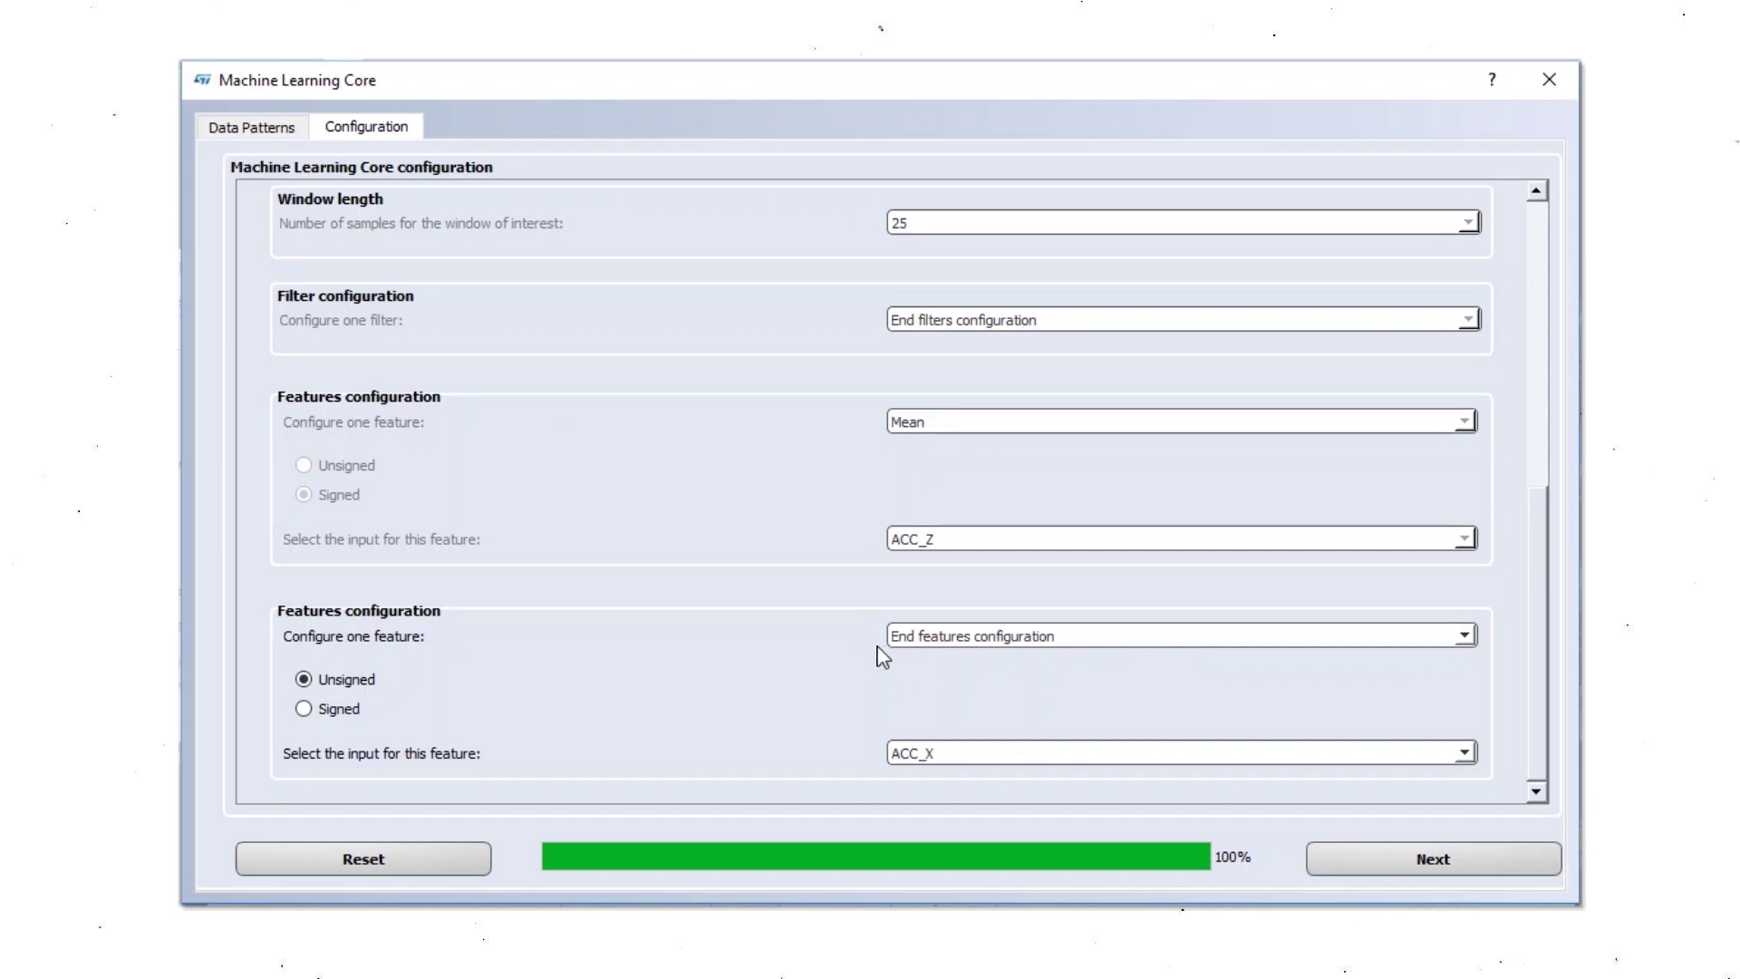
{"action": "left_click", "coordinate": [1407, 861]}
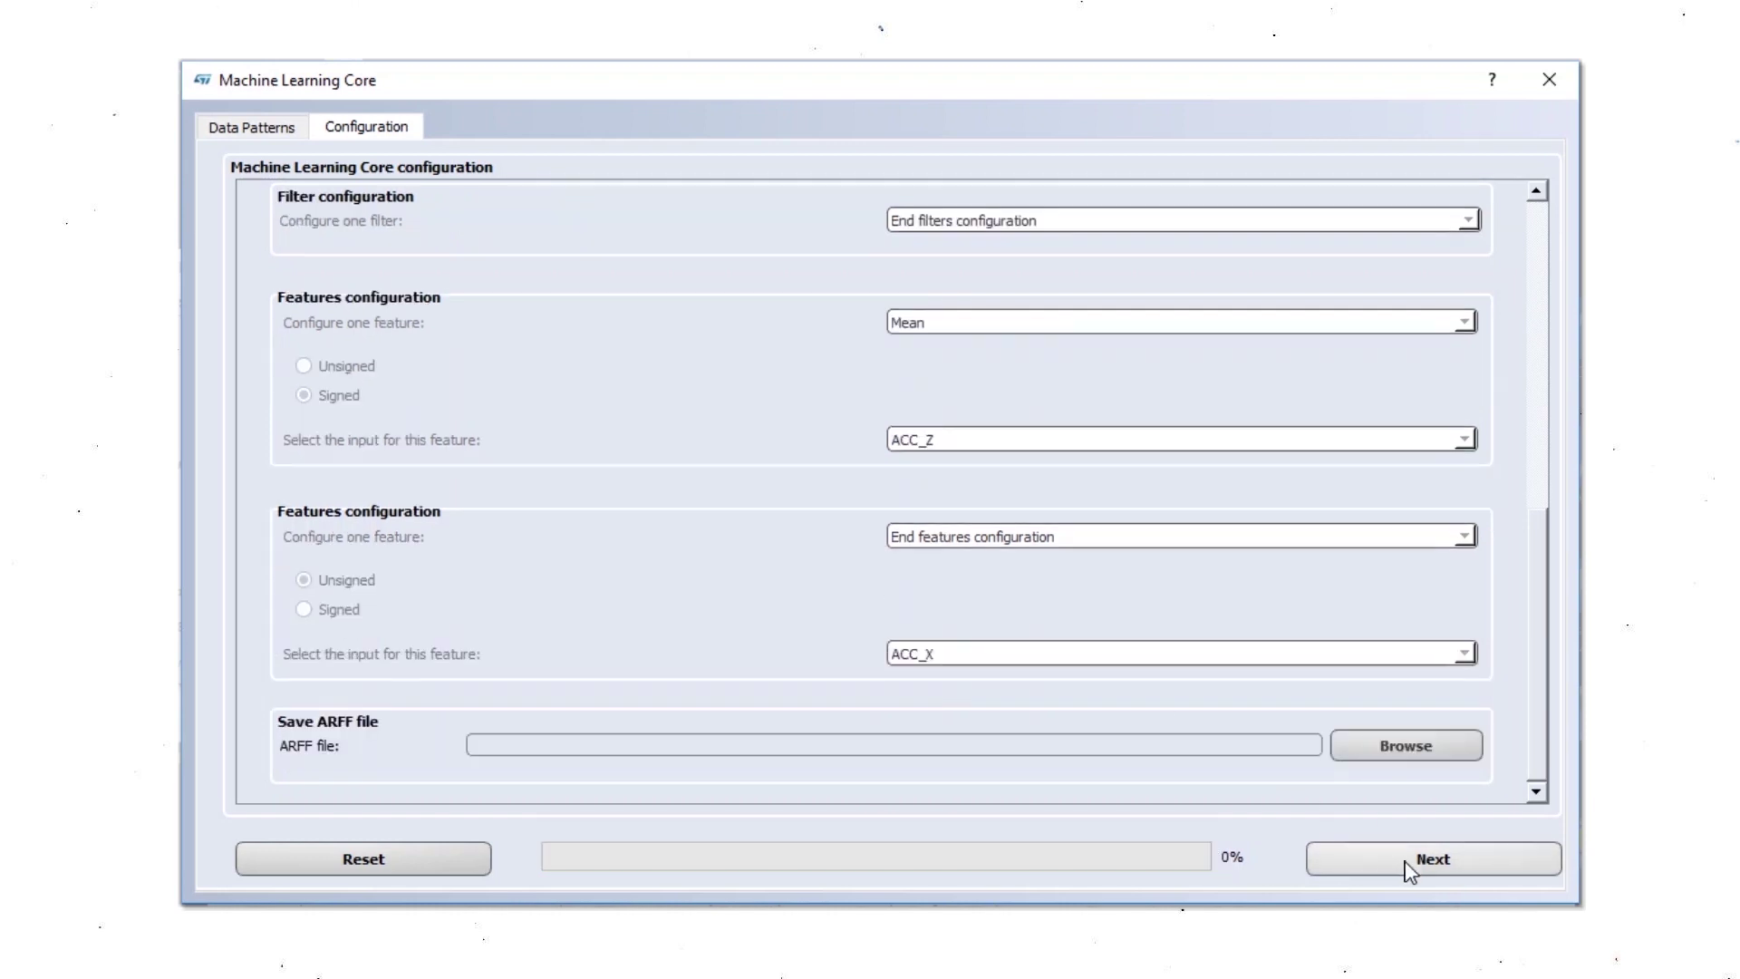
Save the ARFF file as glance.arff and set the glance result value to 1.
{"action": "left_click", "coordinate": [1437, 750]}
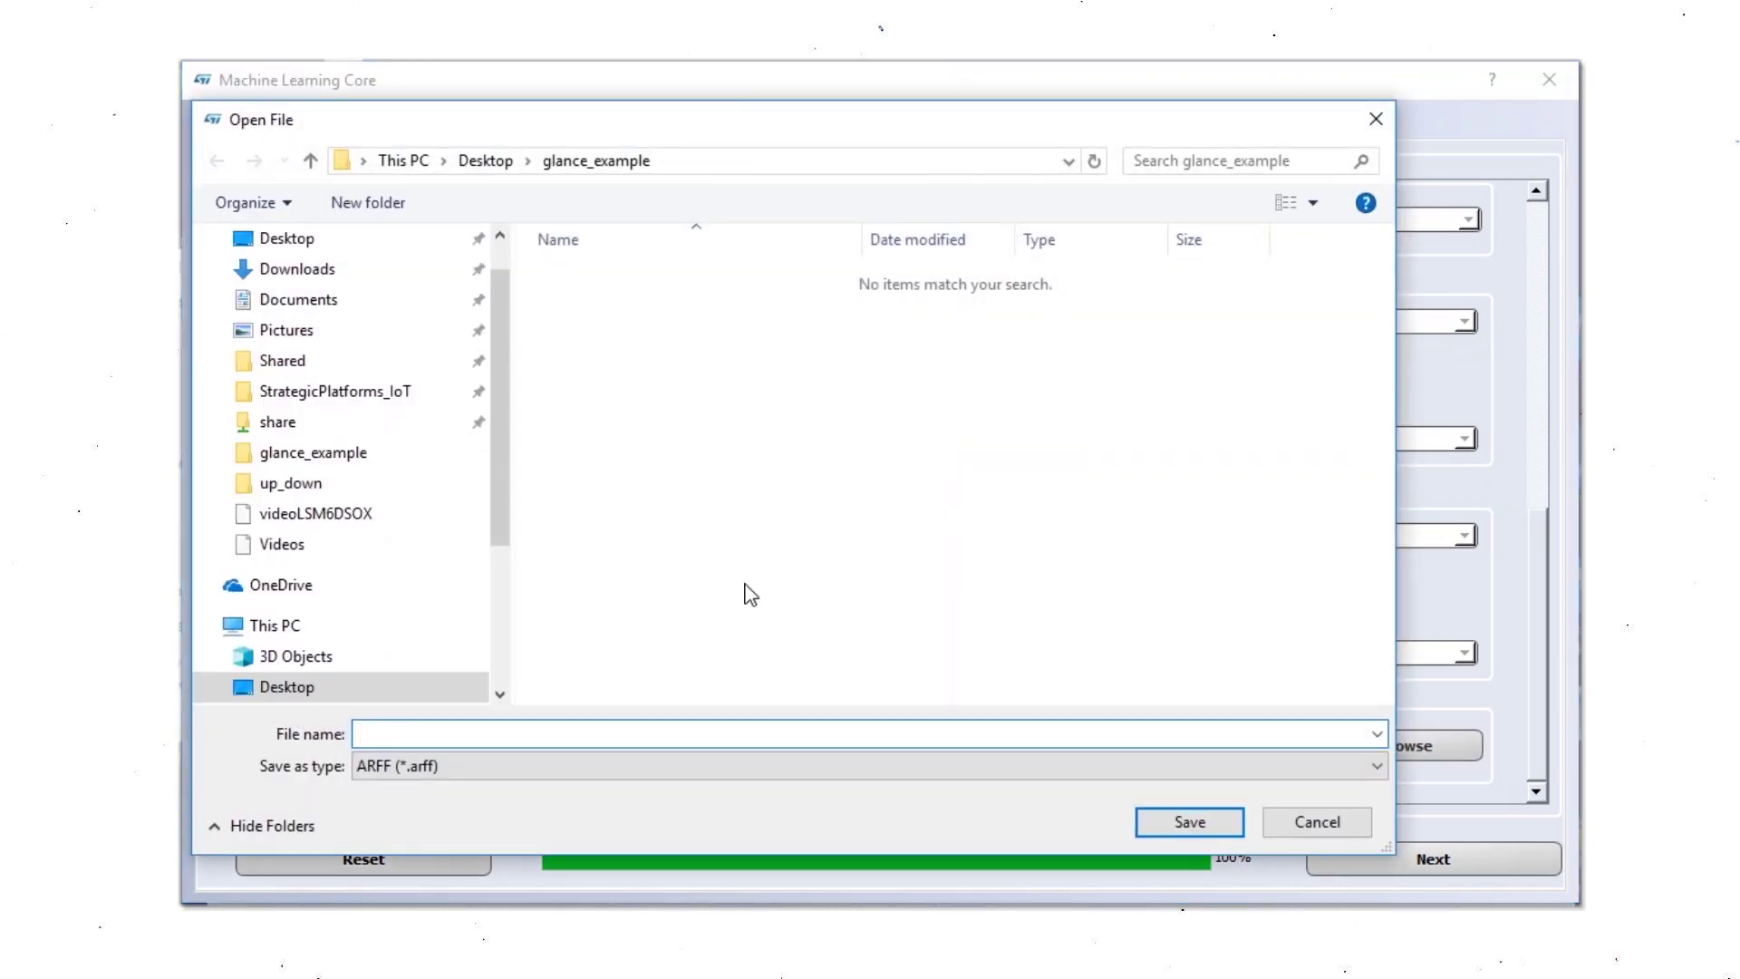
{"action": "type", "text": "glance"}
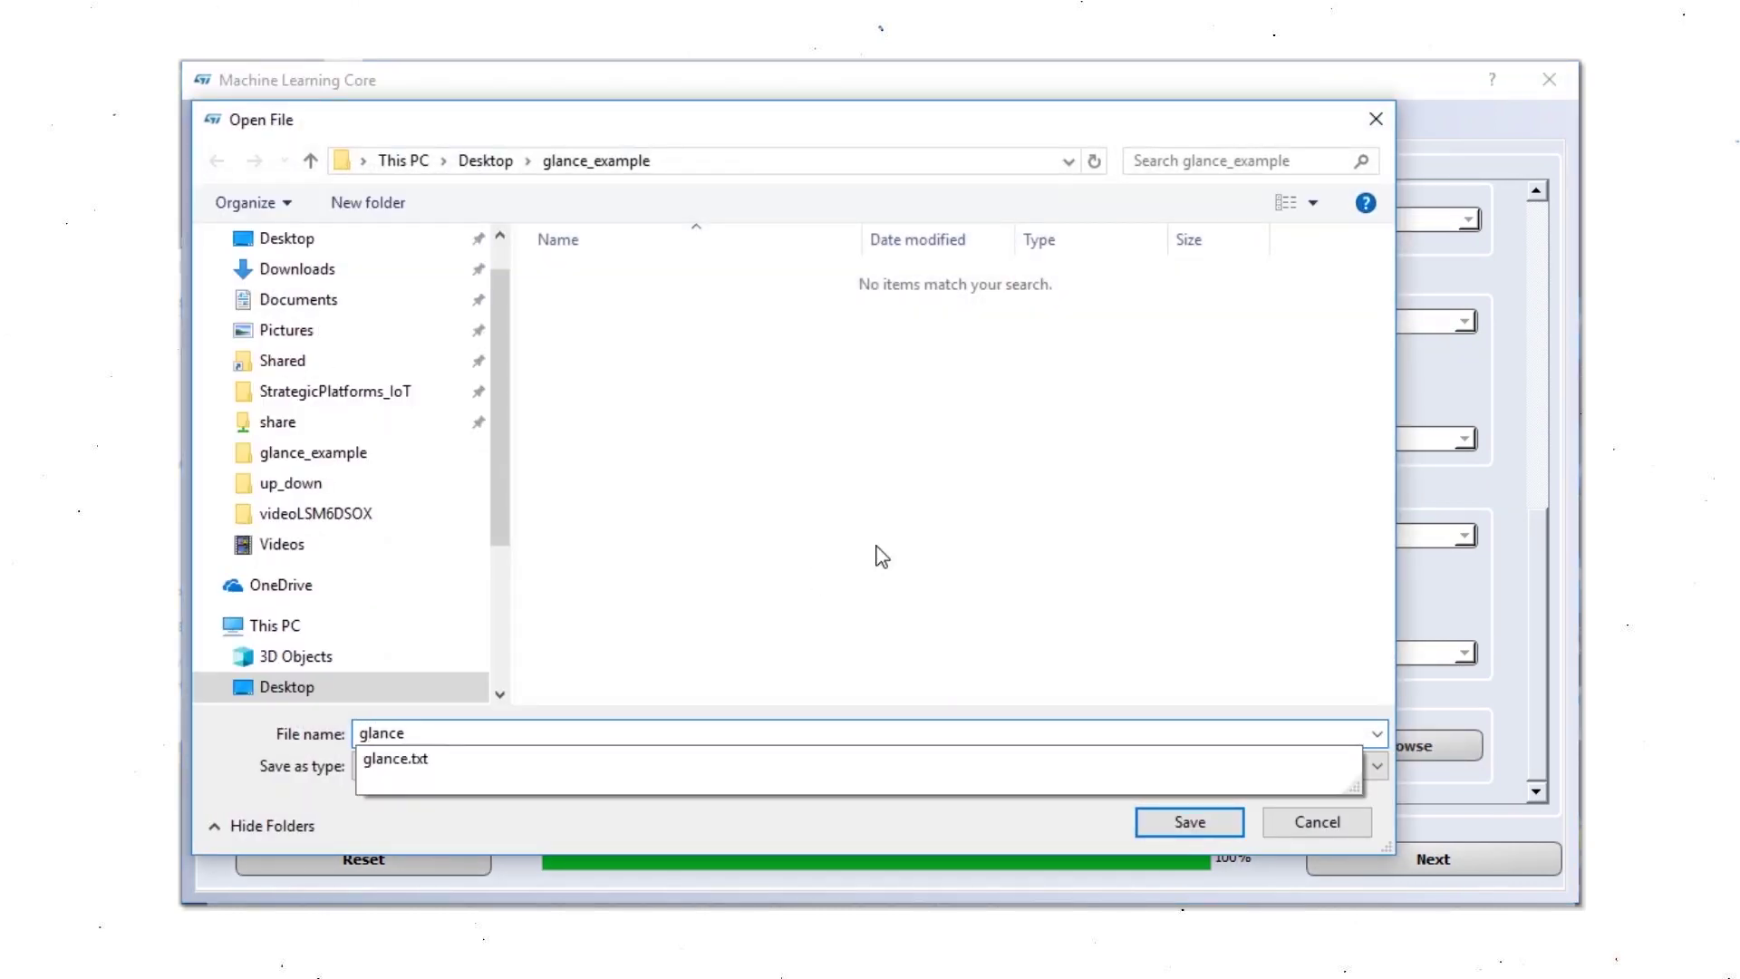
{"action": "key", "text": "Escape"}
{"action": "left_click", "coordinate": [1194, 820]}
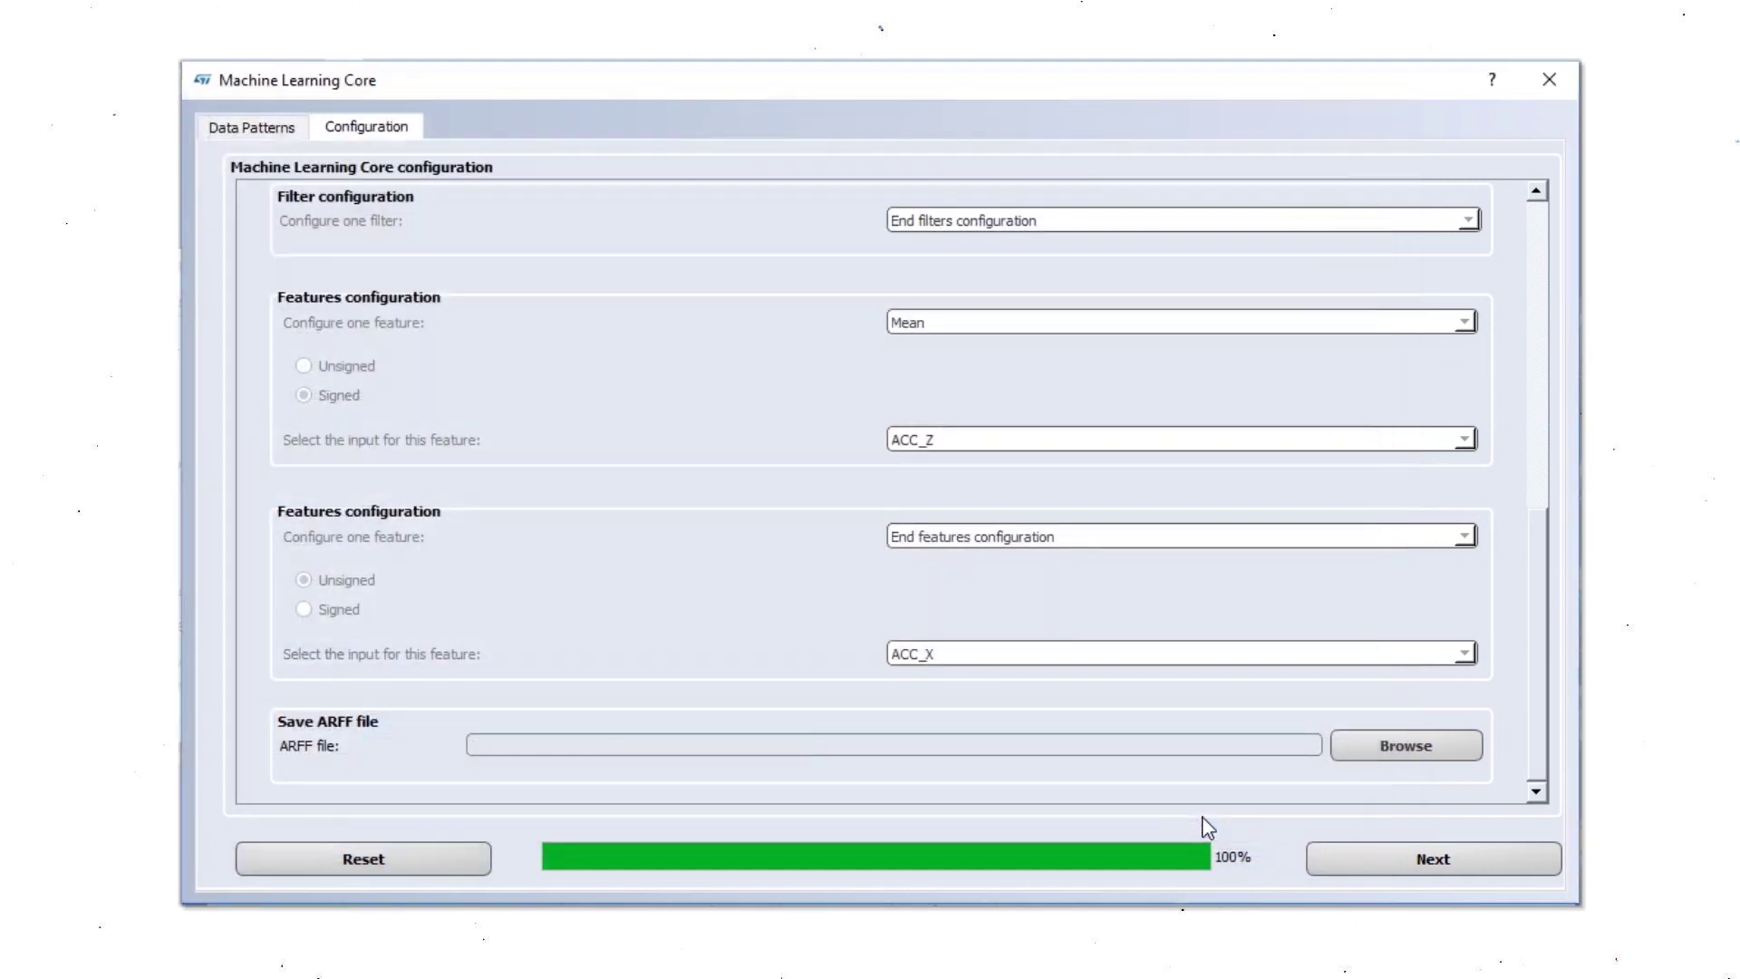
{"action": "left_click", "coordinate": [1418, 858]}
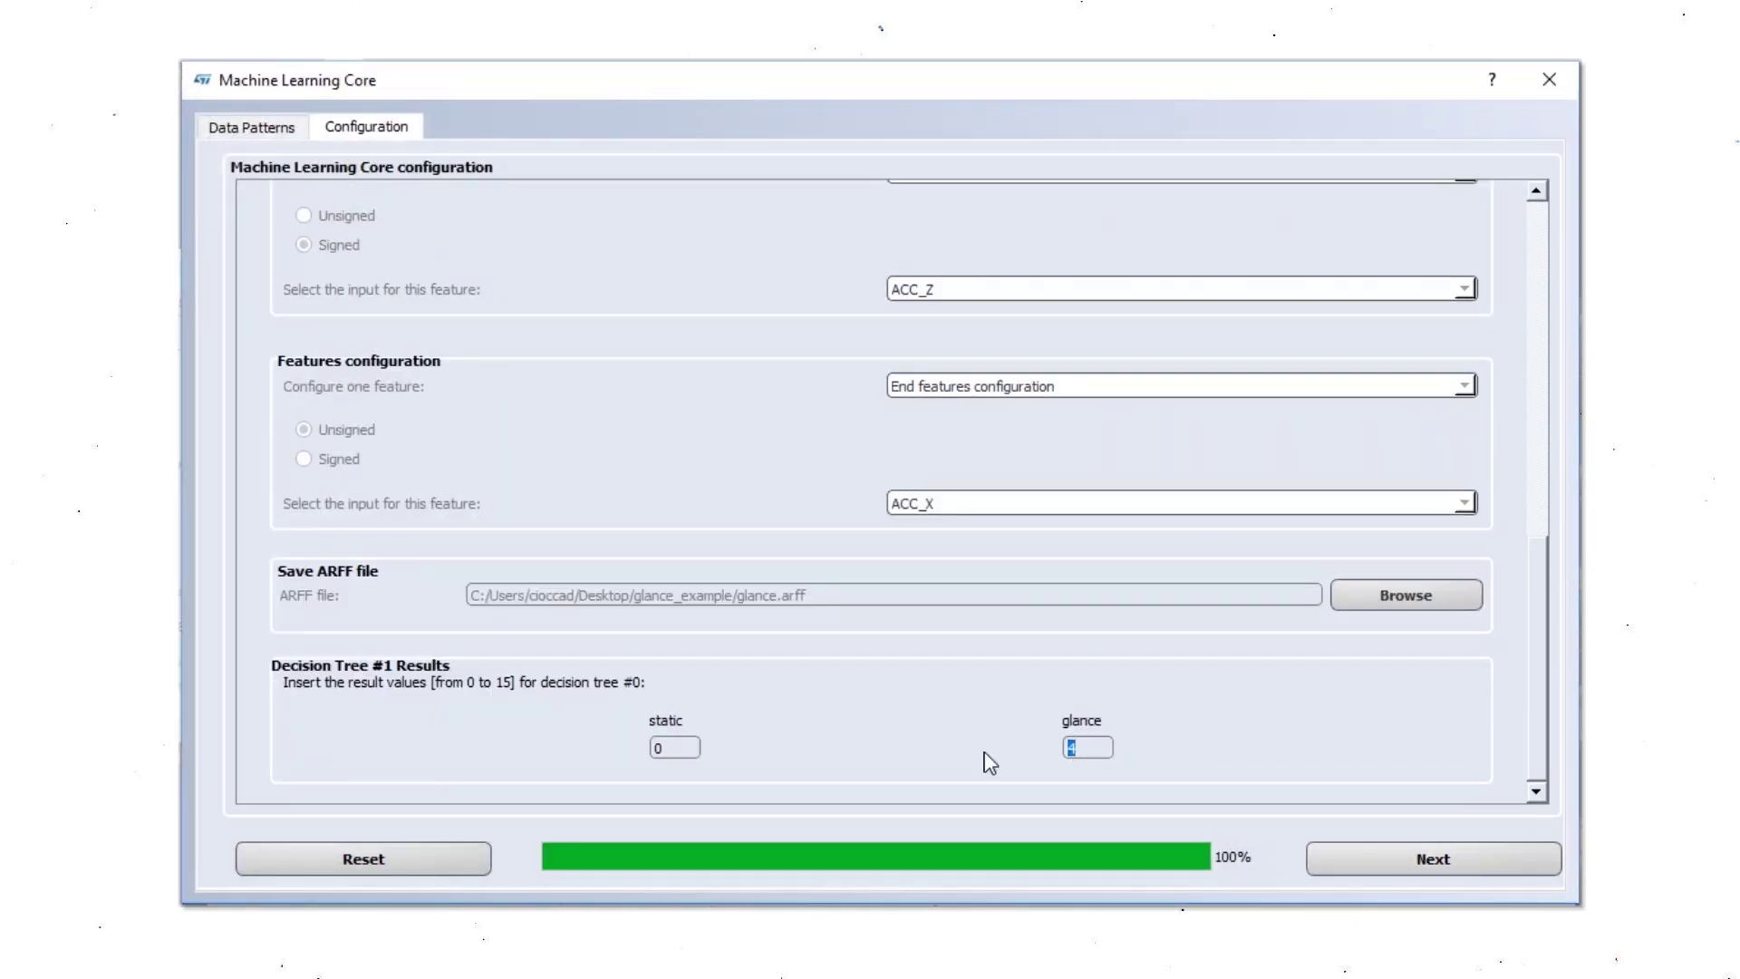
{"action": "type", "text": "1"}
{"action": "left_click", "coordinate": [1386, 852]}
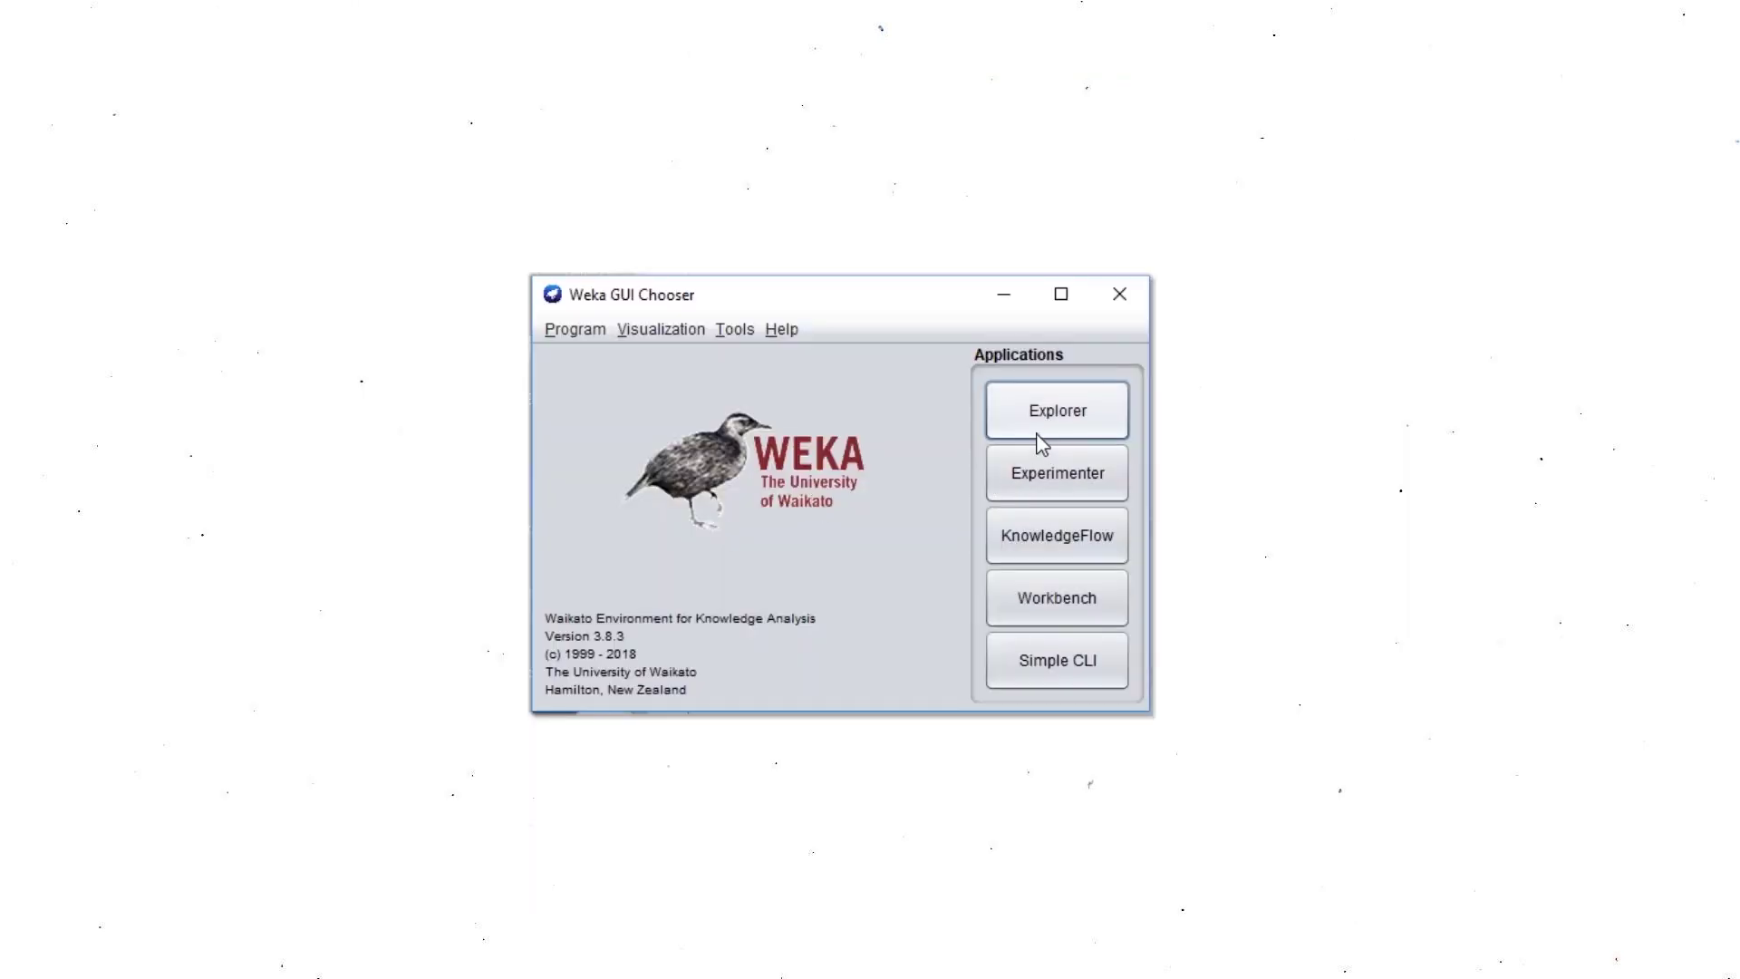
In Weka Explorer, open glance.arff from Desktop\glance_example.
{"action": "left_click", "coordinate": [1039, 431]}
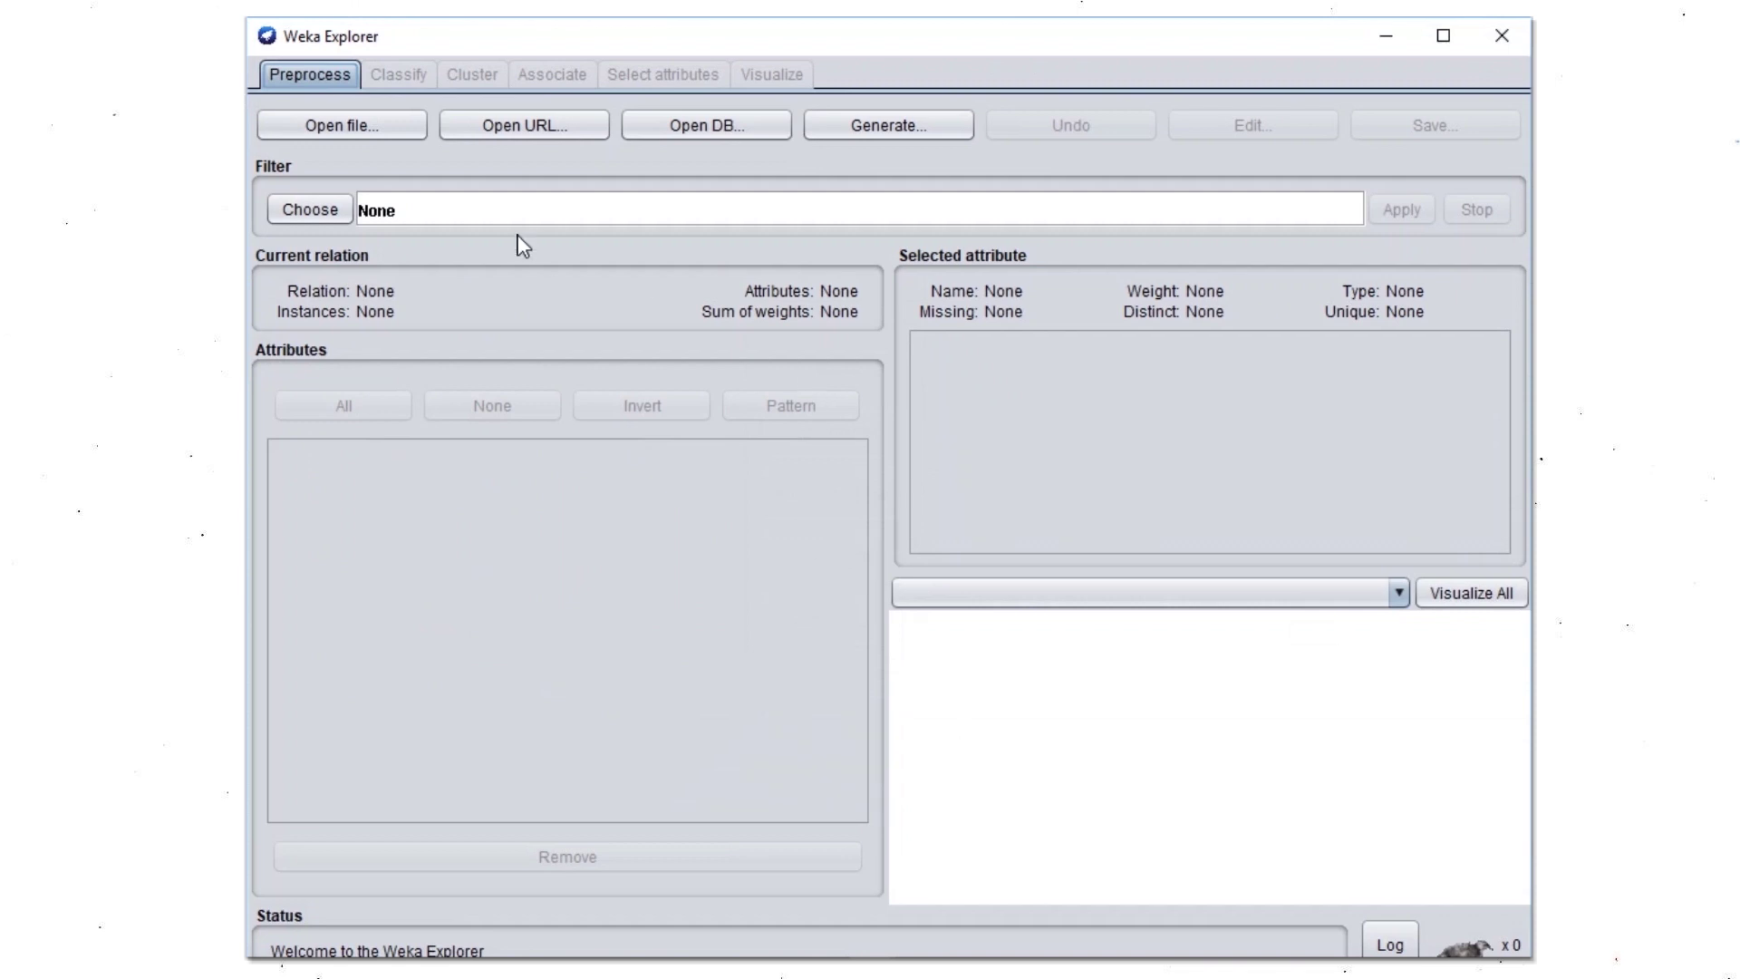
{"action": "left_click", "coordinate": [352, 125]}
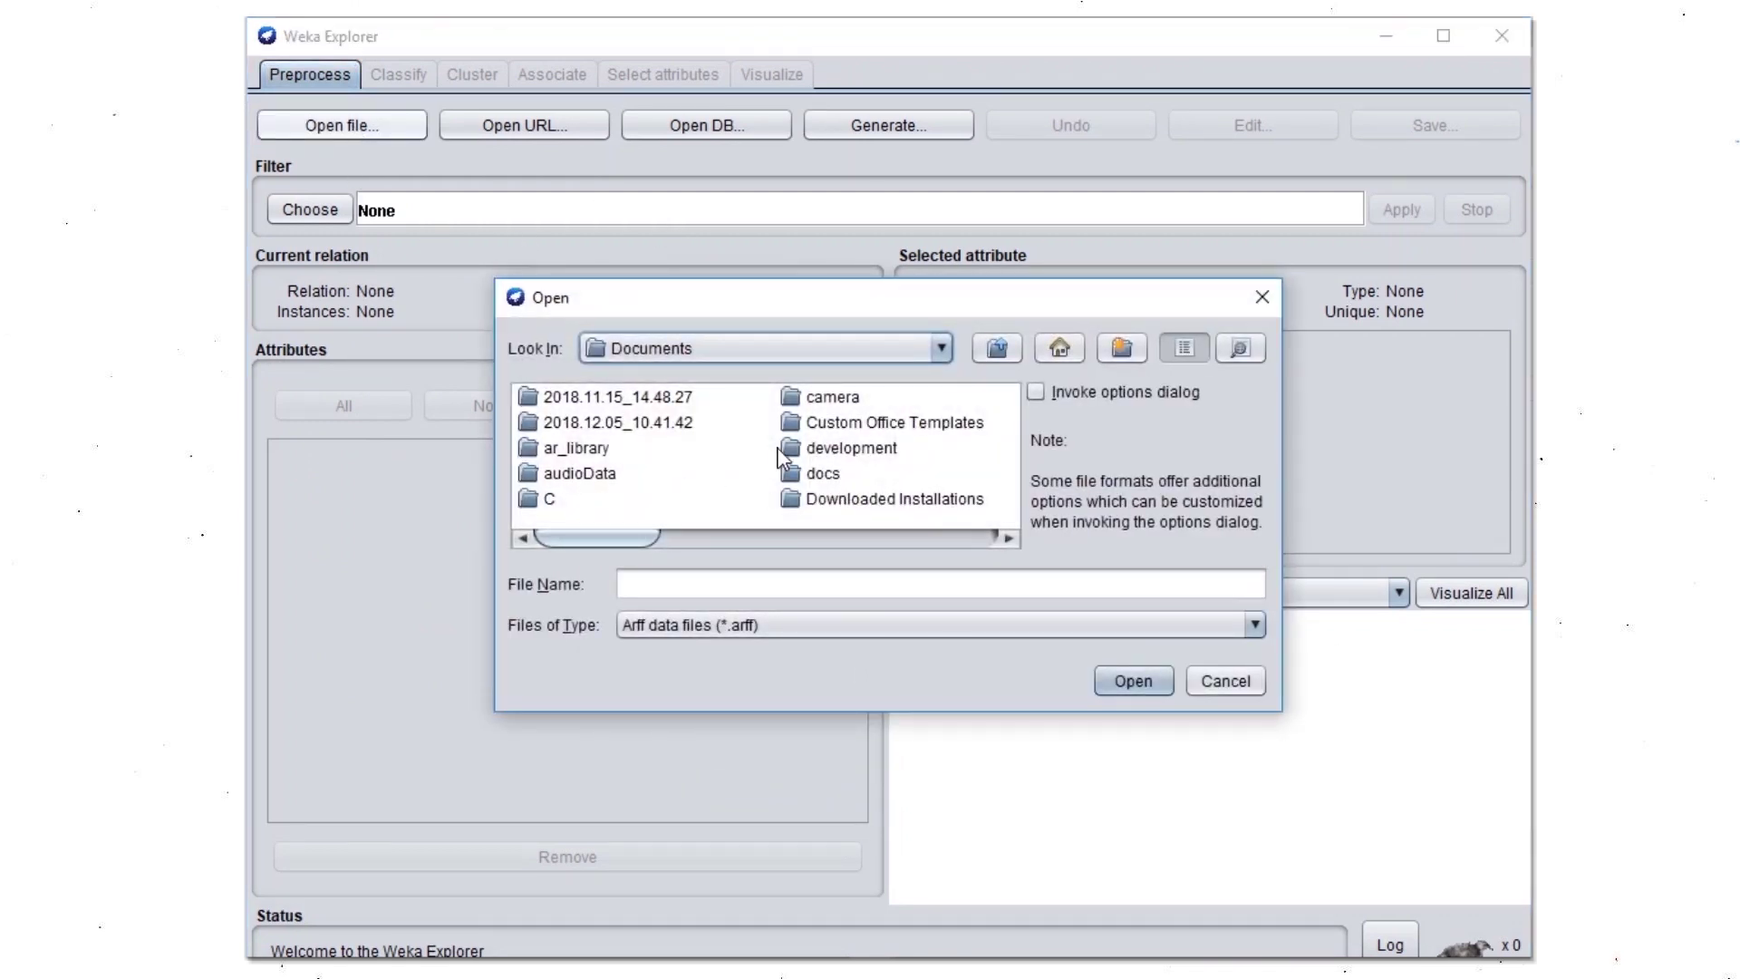
{"action": "left_click", "coordinate": [1007, 346]}
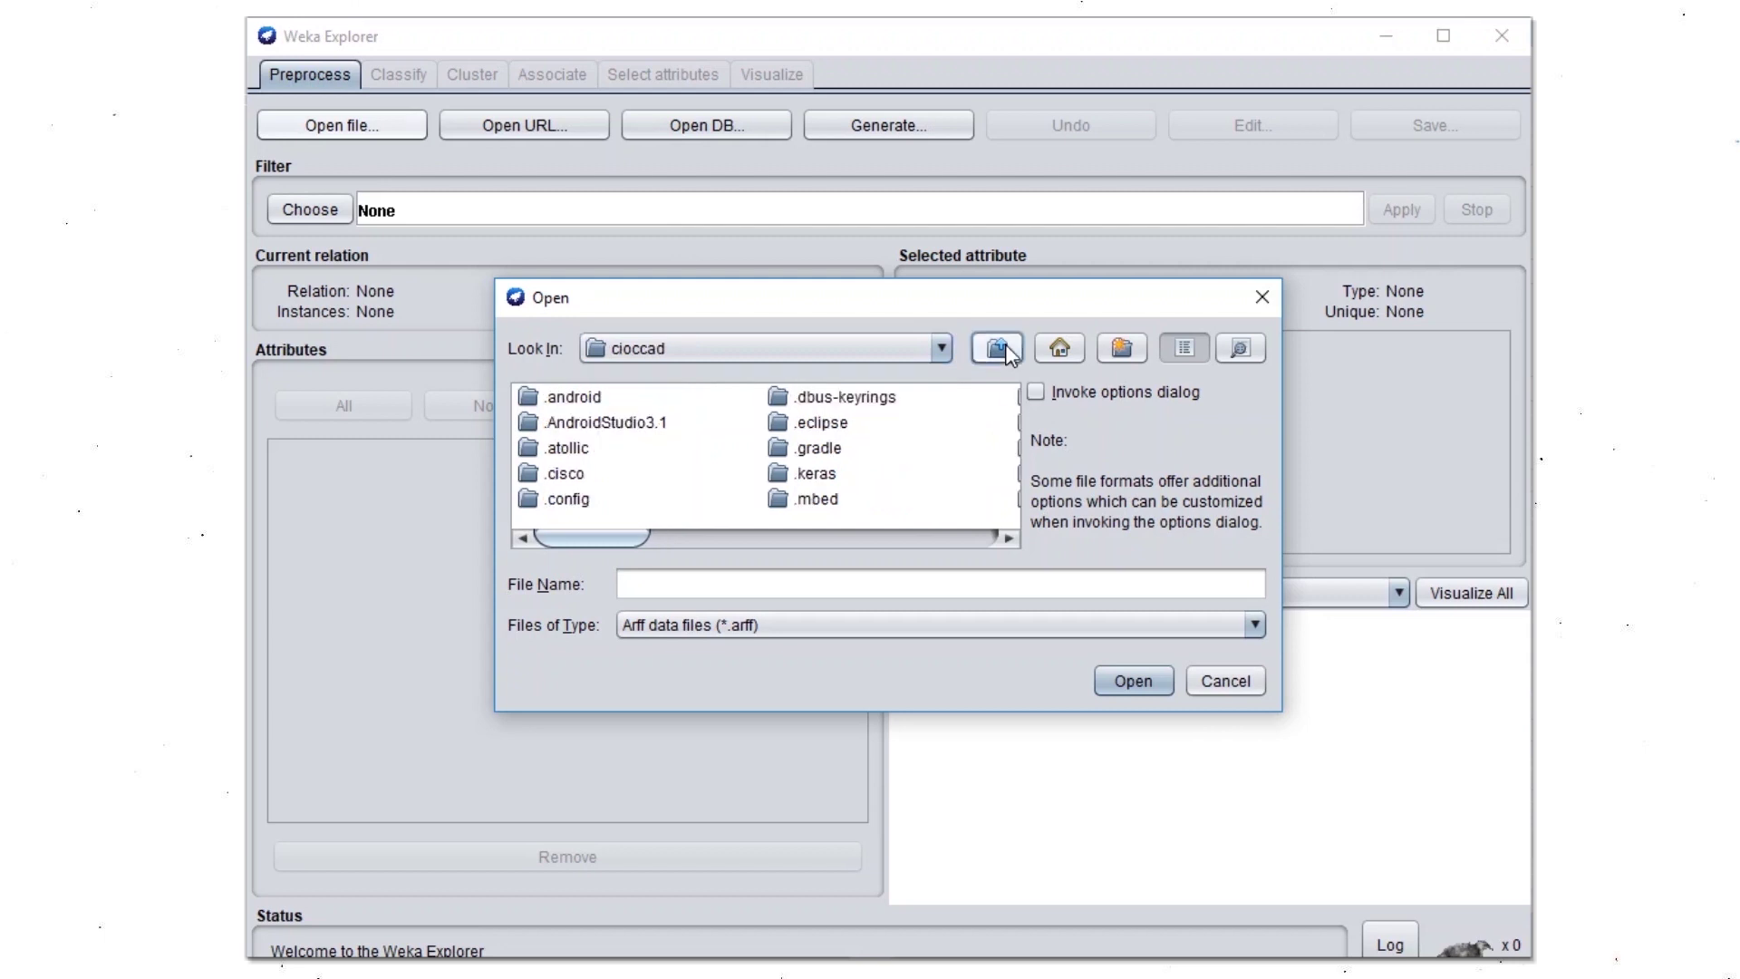
{"action": "left_click_drag", "start_coordinate": [605, 543], "coordinate": [716, 544]}
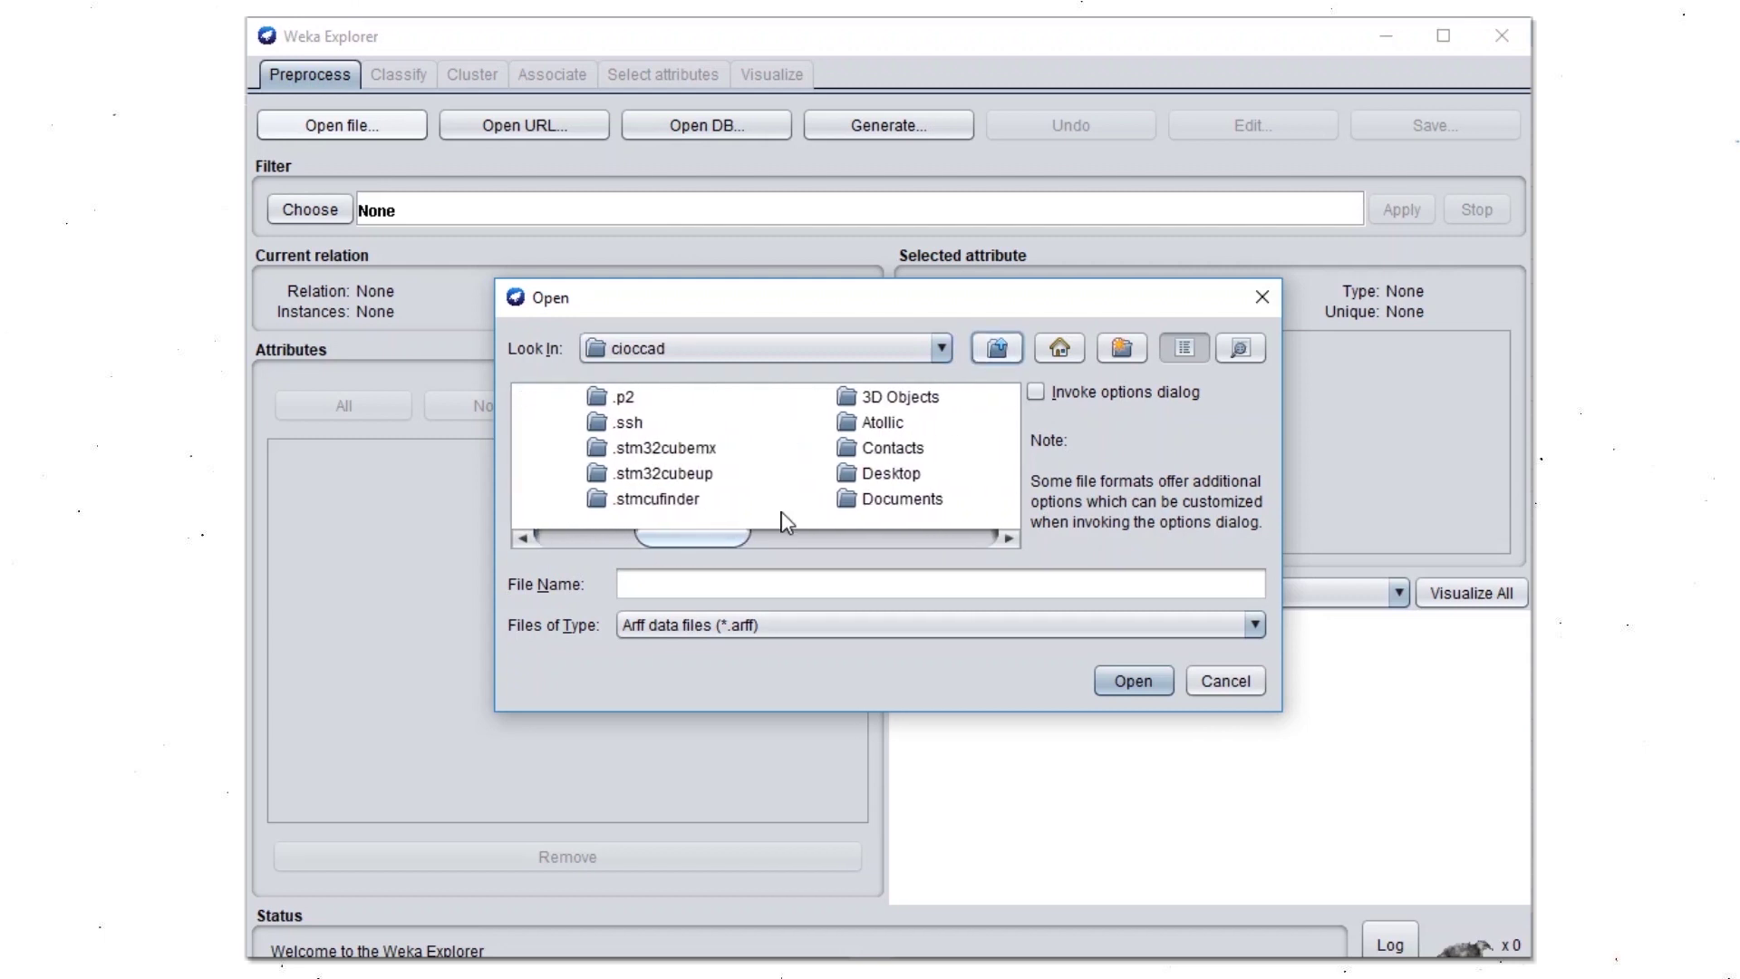
{"action": "left_click", "coordinate": [897, 486]}
{"action": "double_click", "coordinate": [838, 473]}
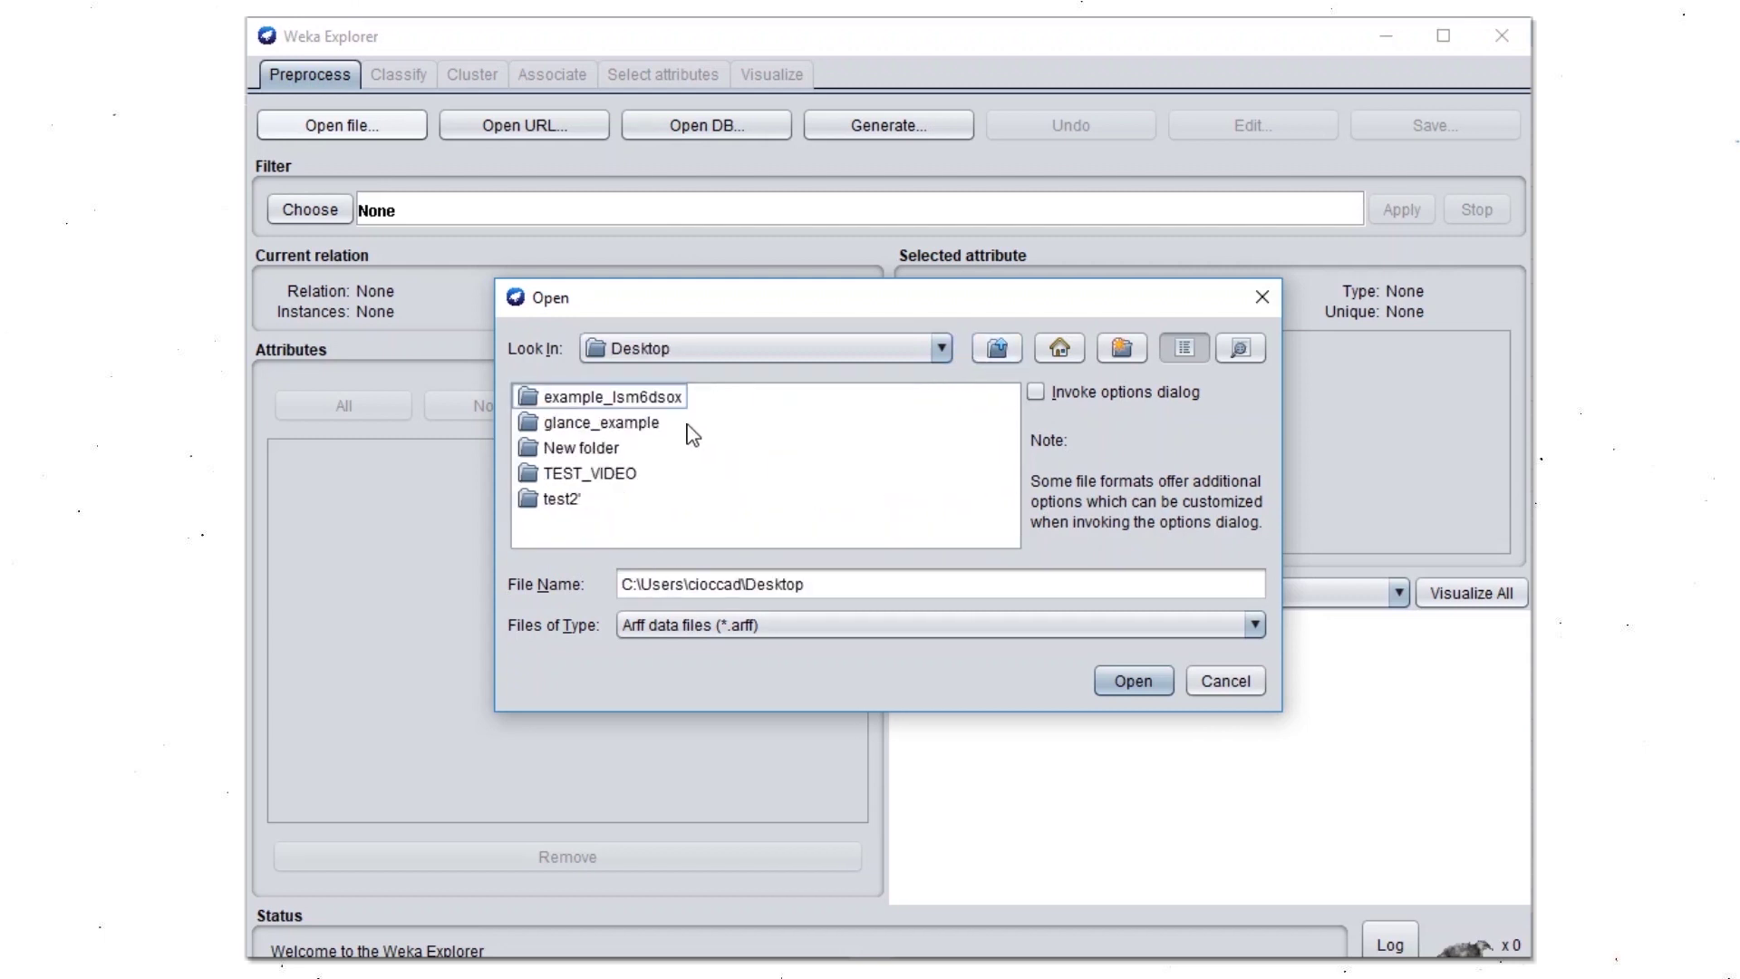
{"action": "double_click", "coordinate": [619, 424]}
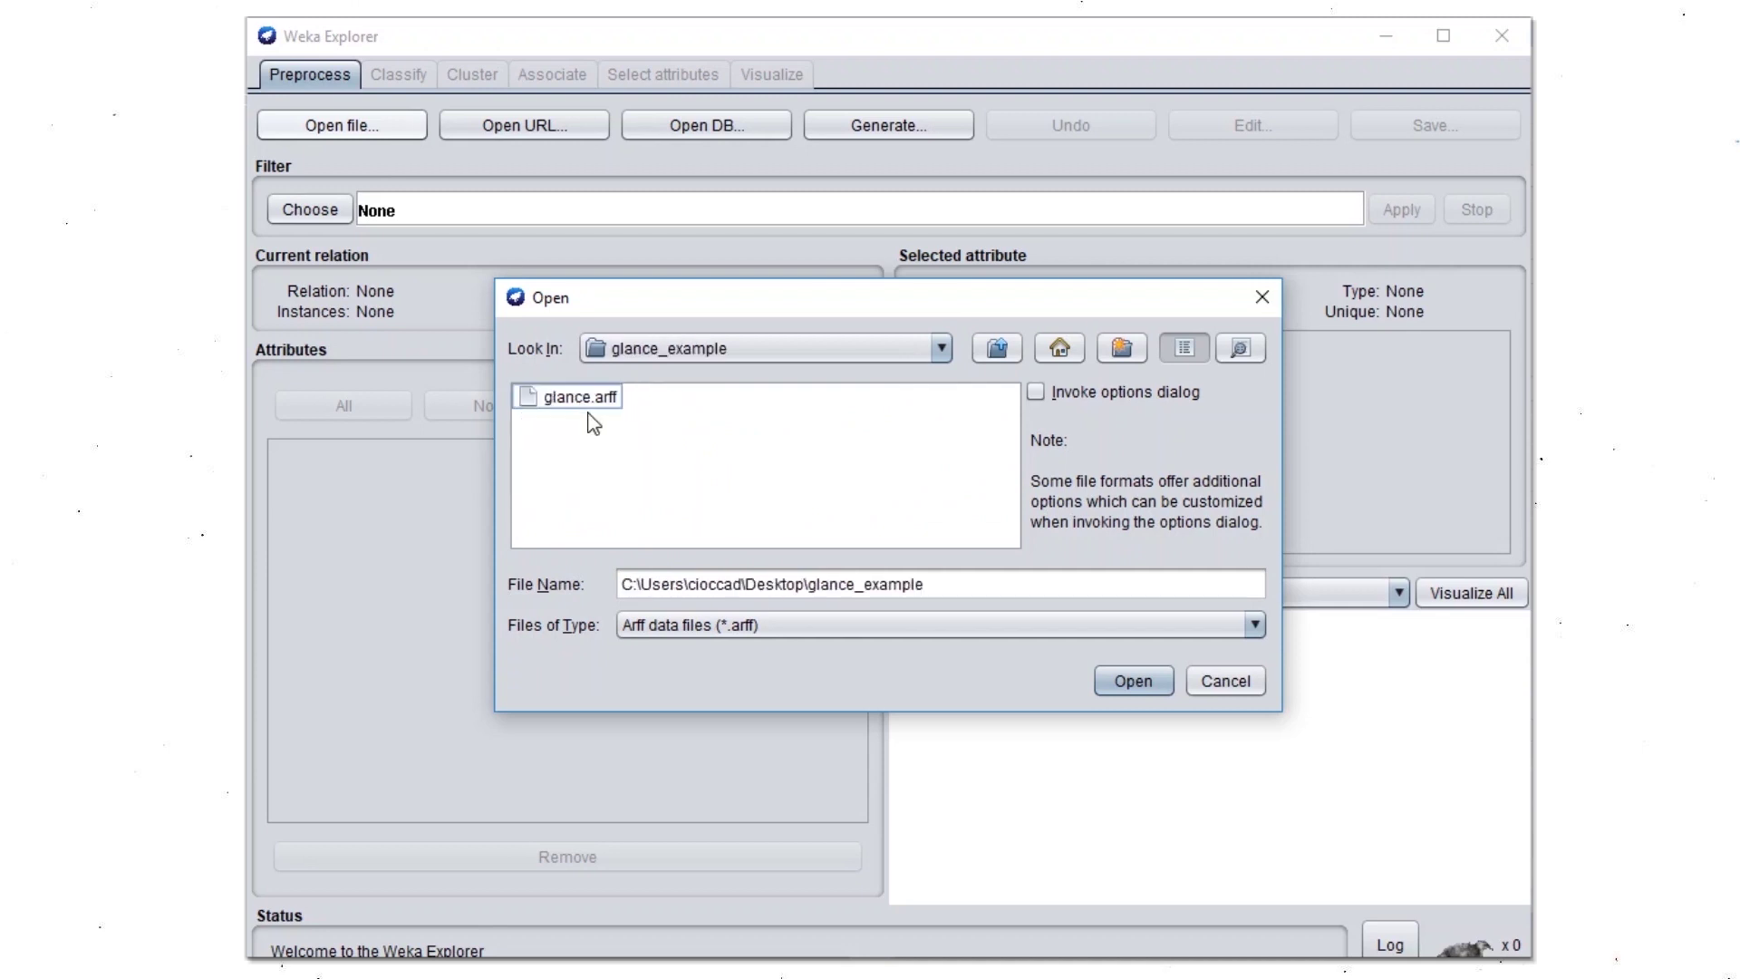
{"action": "double_click", "coordinate": [589, 404]}
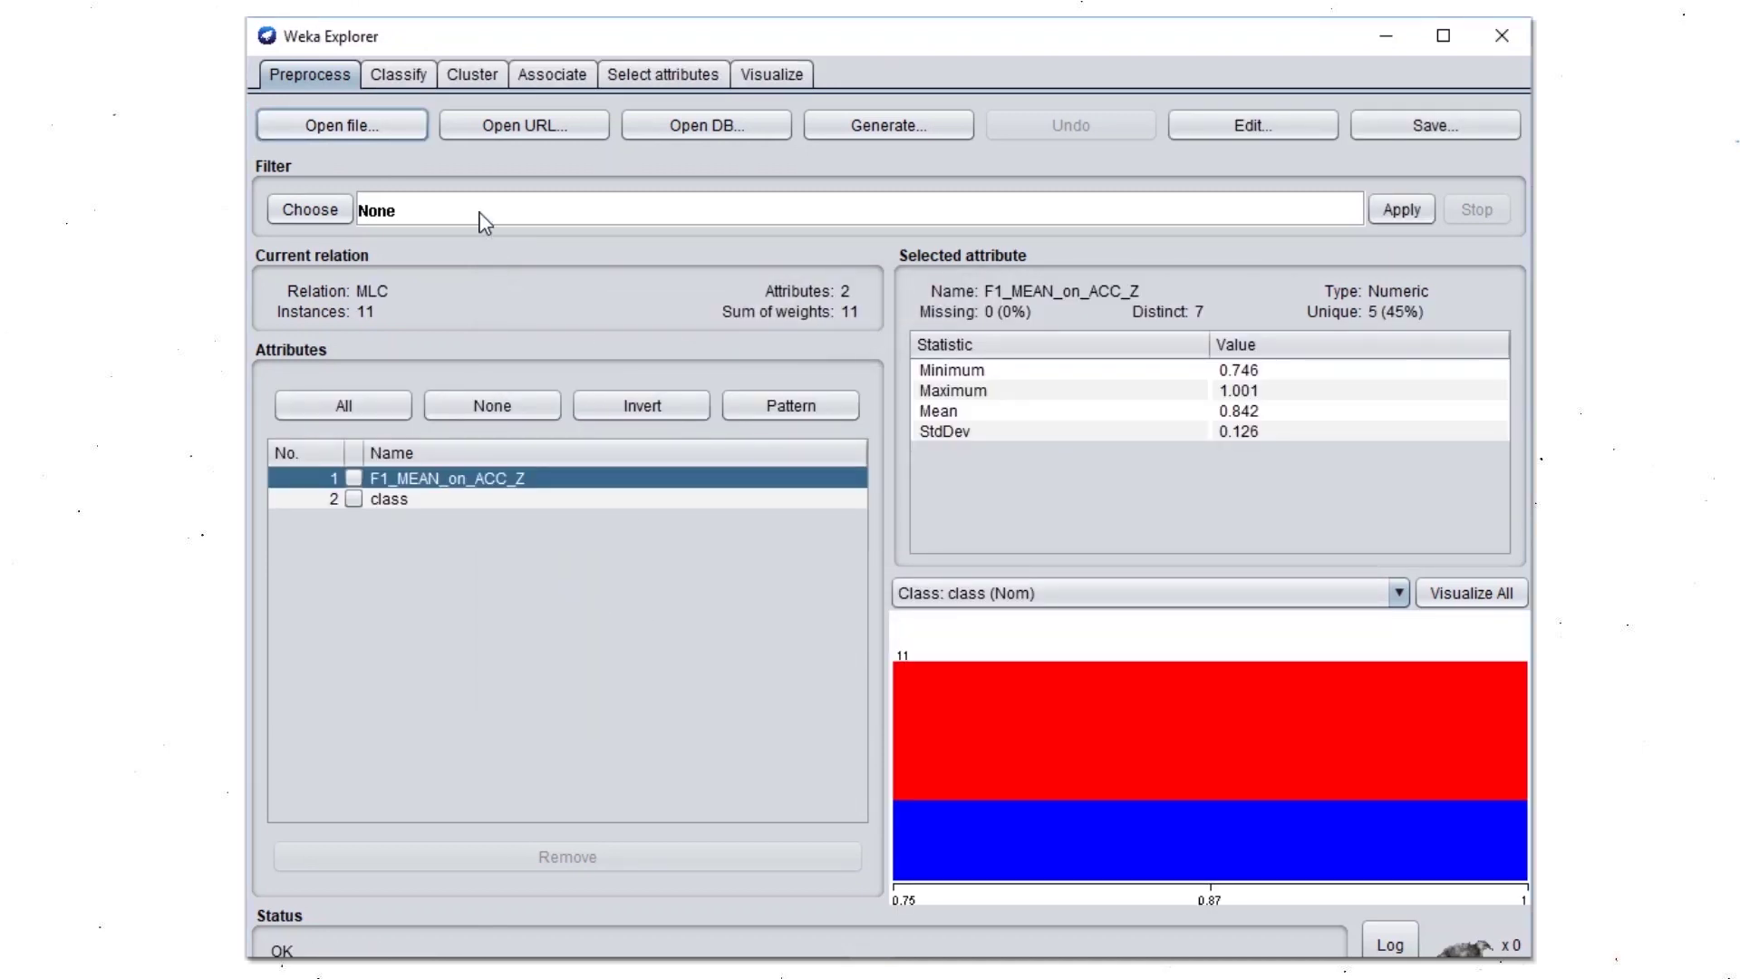
Train a J48 tree classifier on the data.
{"action": "left_click", "coordinate": [408, 80]}
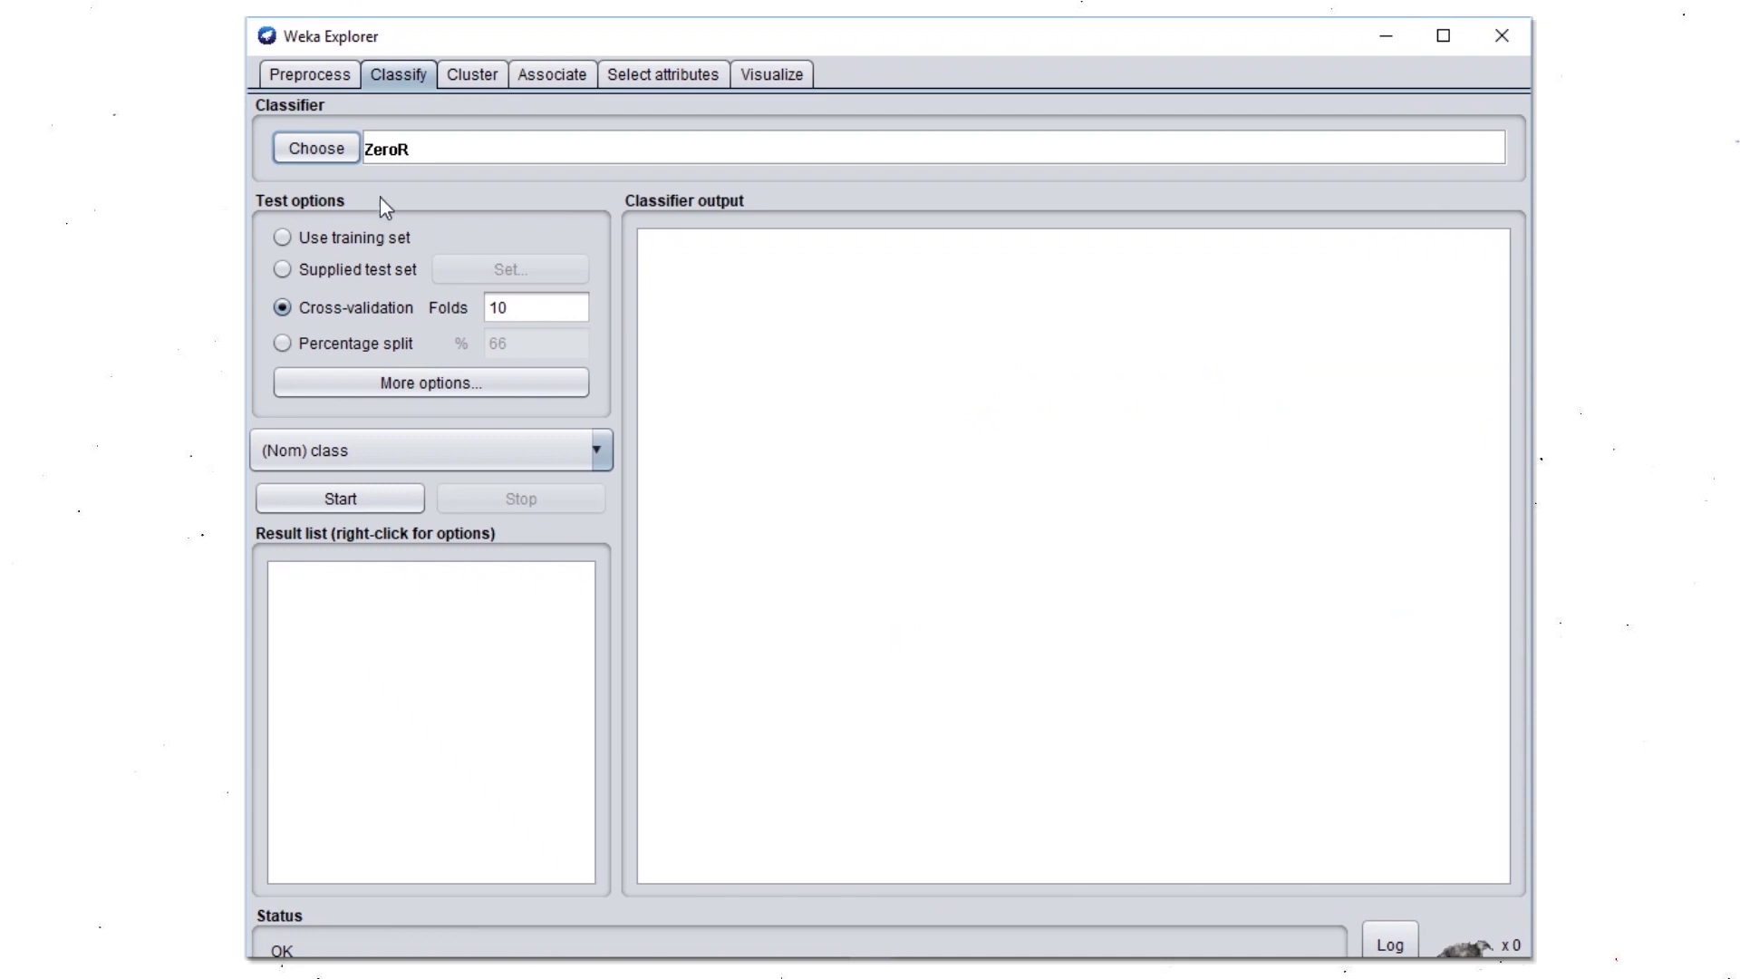
{"action": "left_click", "coordinate": [315, 148]}
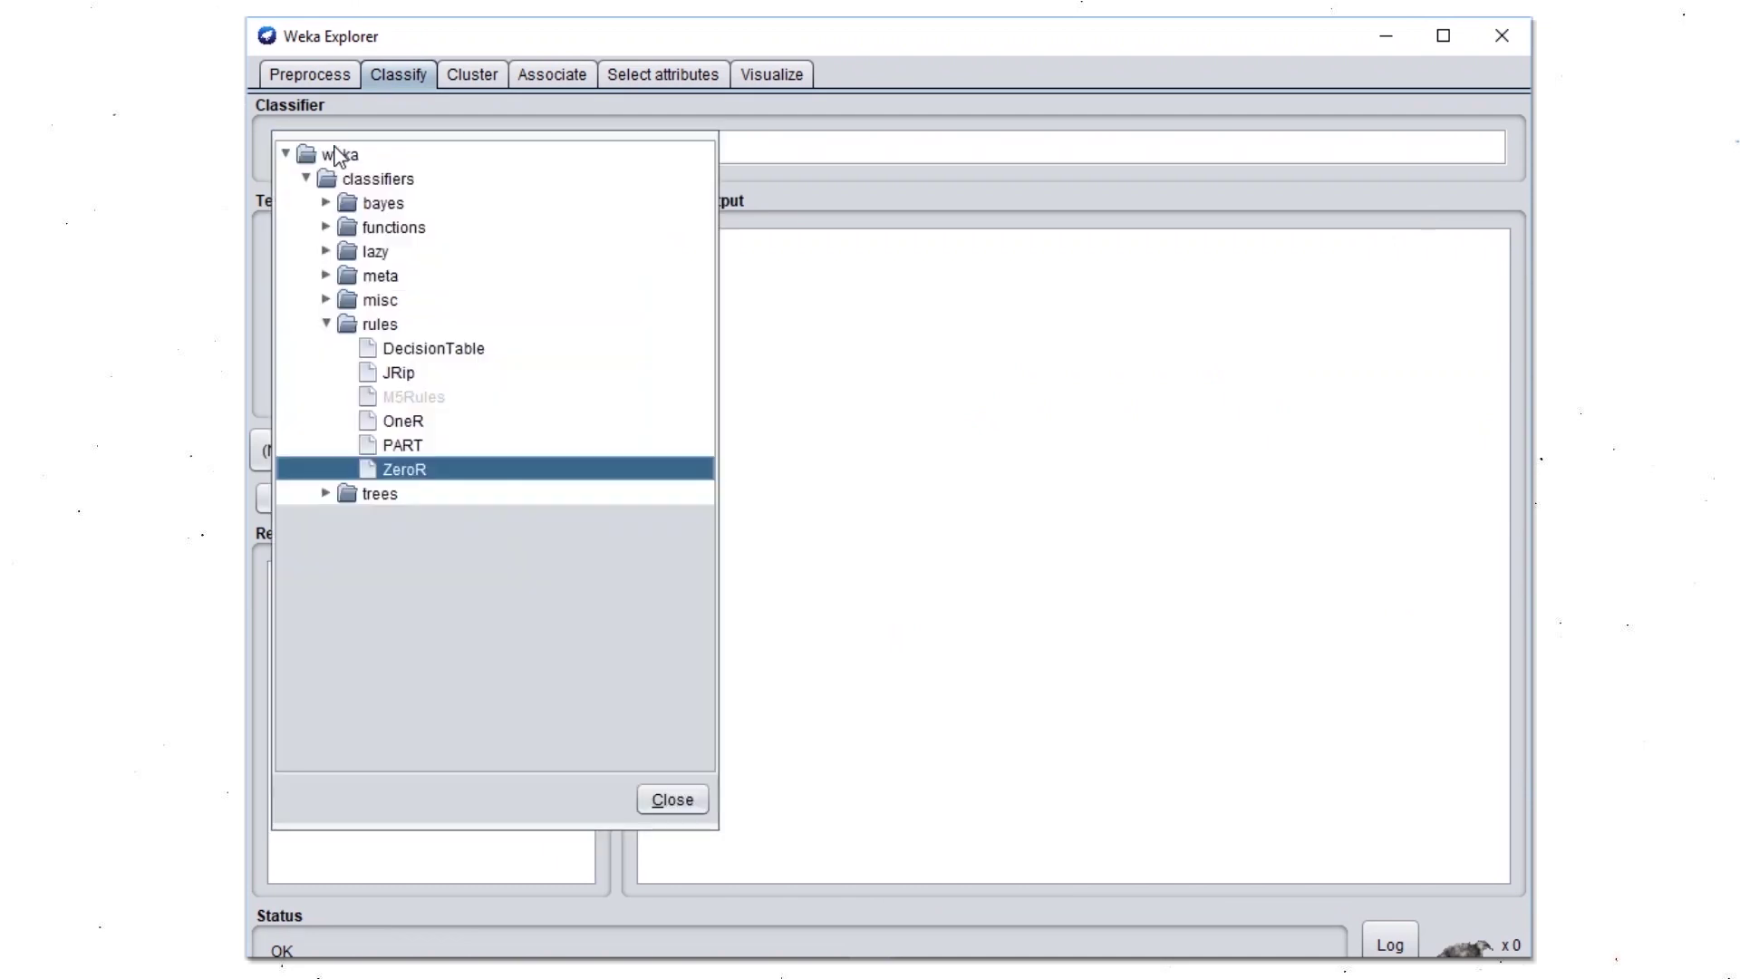
{"action": "left_click", "coordinate": [326, 493]}
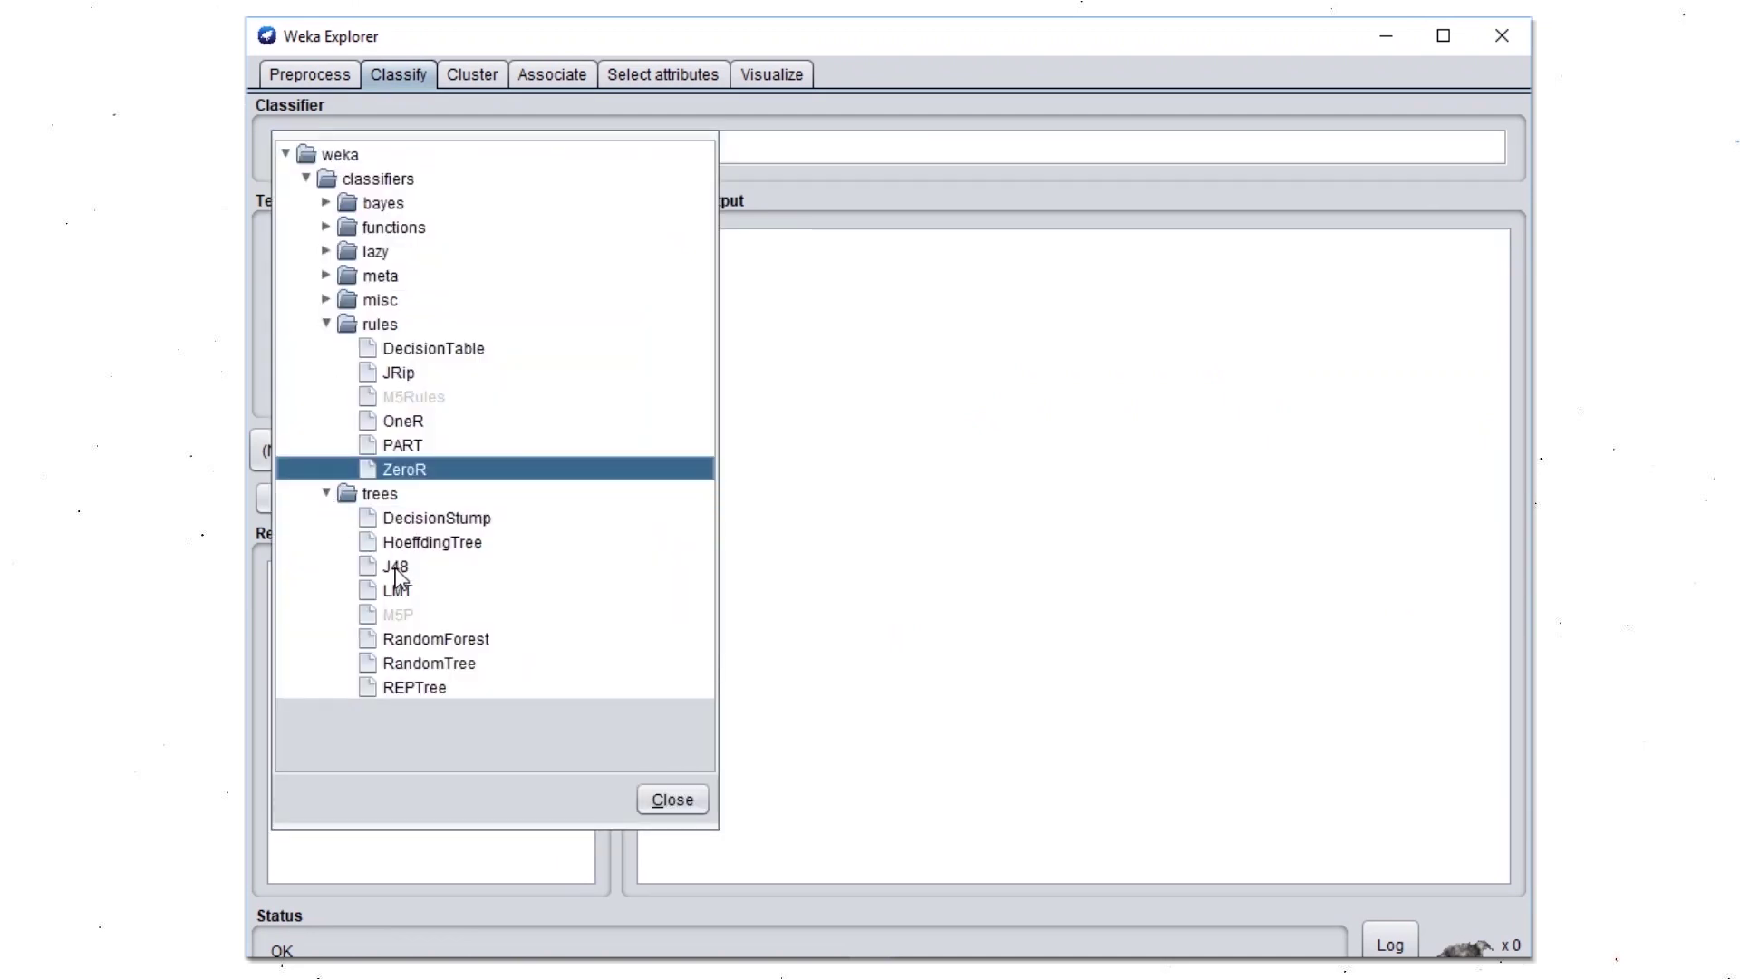
{"action": "left_click", "coordinate": [397, 569]}
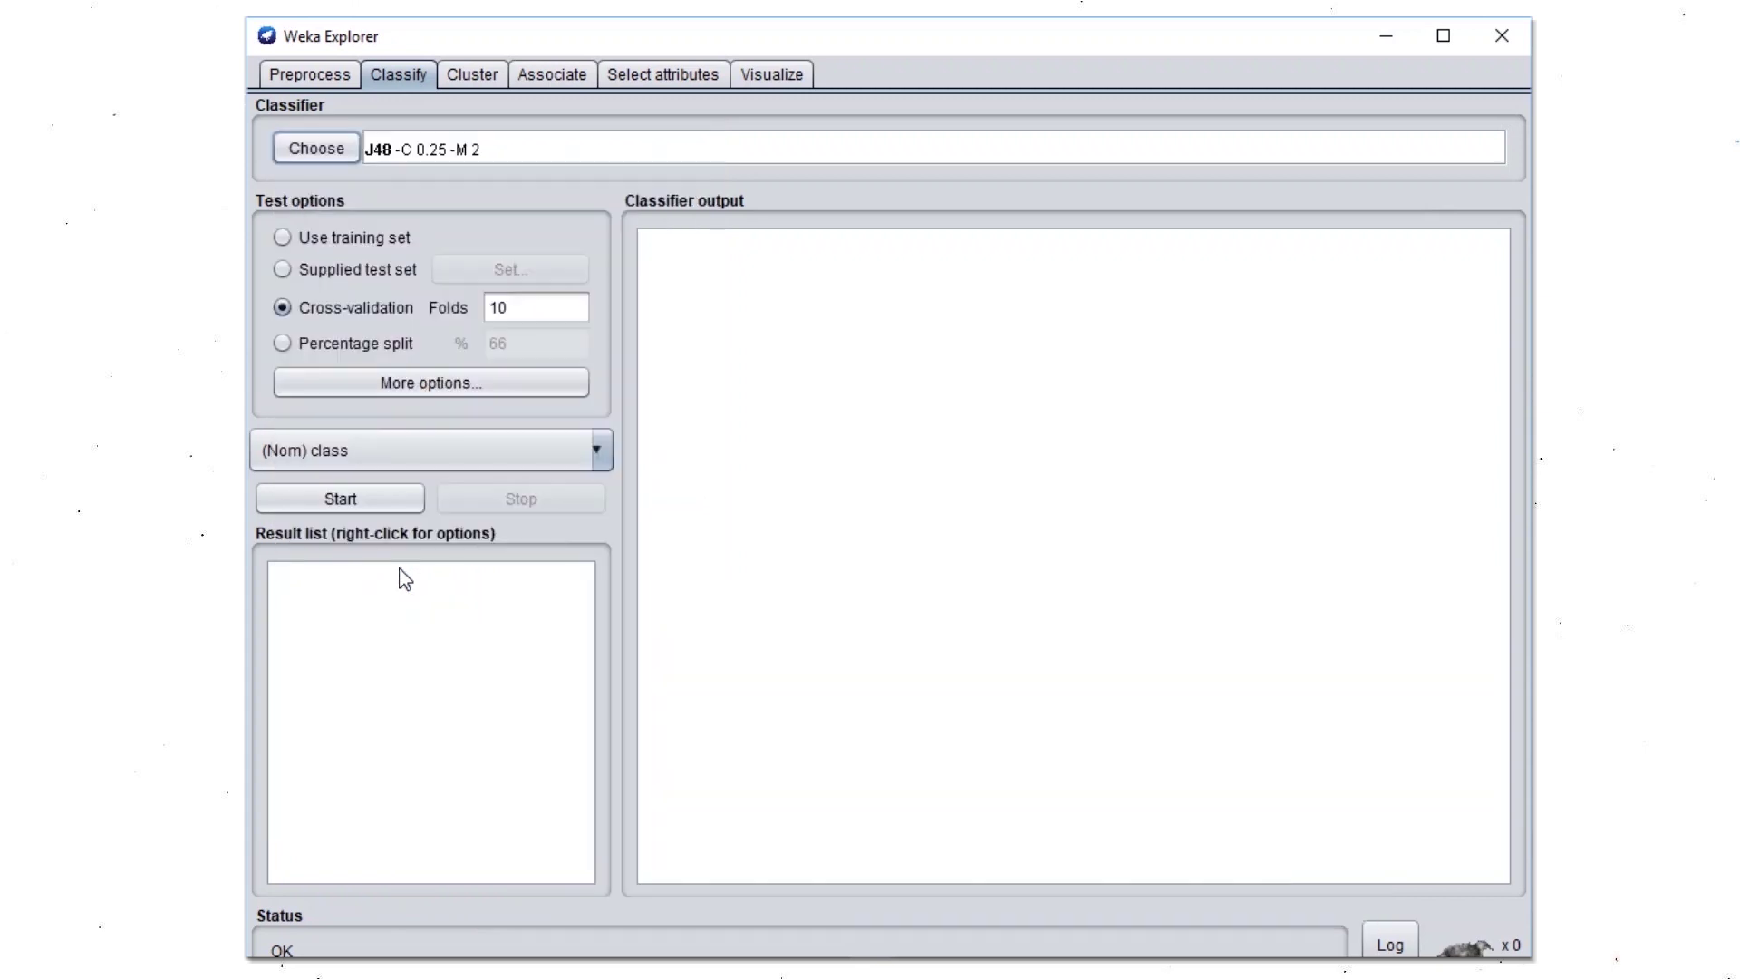
{"action": "left_click", "coordinate": [369, 497]}
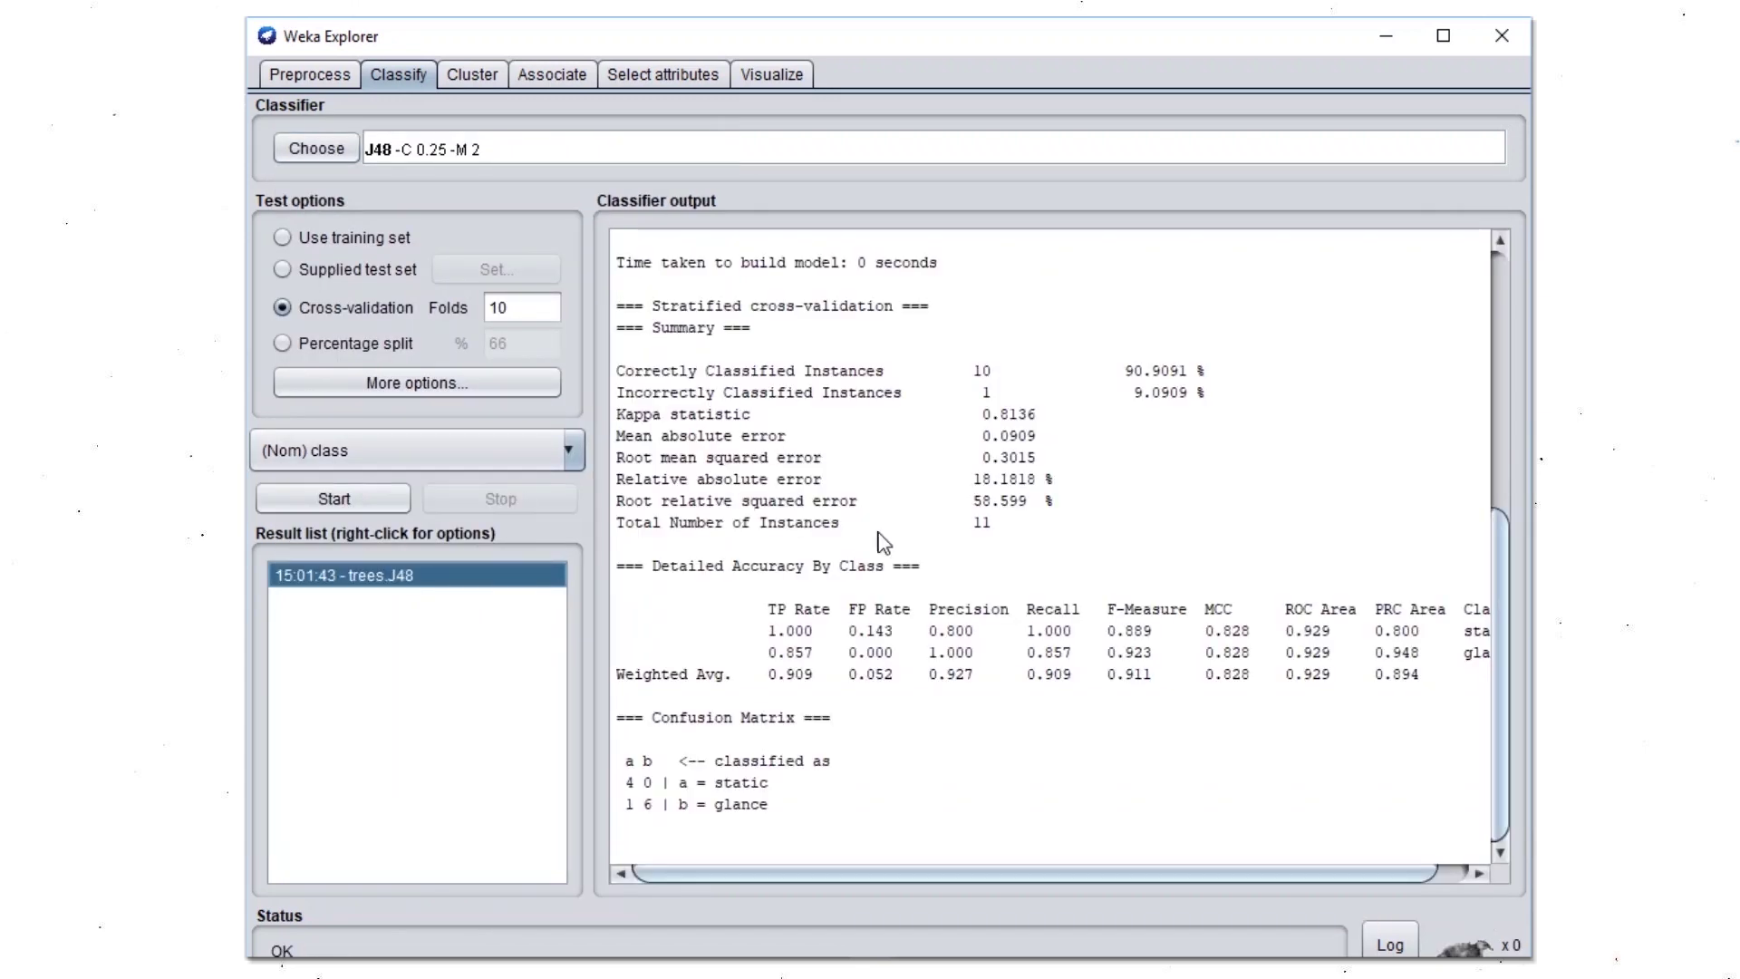
Select the pruned-tree rules and tree size lines in the classifier output.
{"action": "scroll", "coordinate": [1495, 690], "scroll_direction": "up", "scroll_amount": 3}
{"action": "scroll", "coordinate": [1495, 628], "scroll_direction": "up", "scroll_amount": 5}
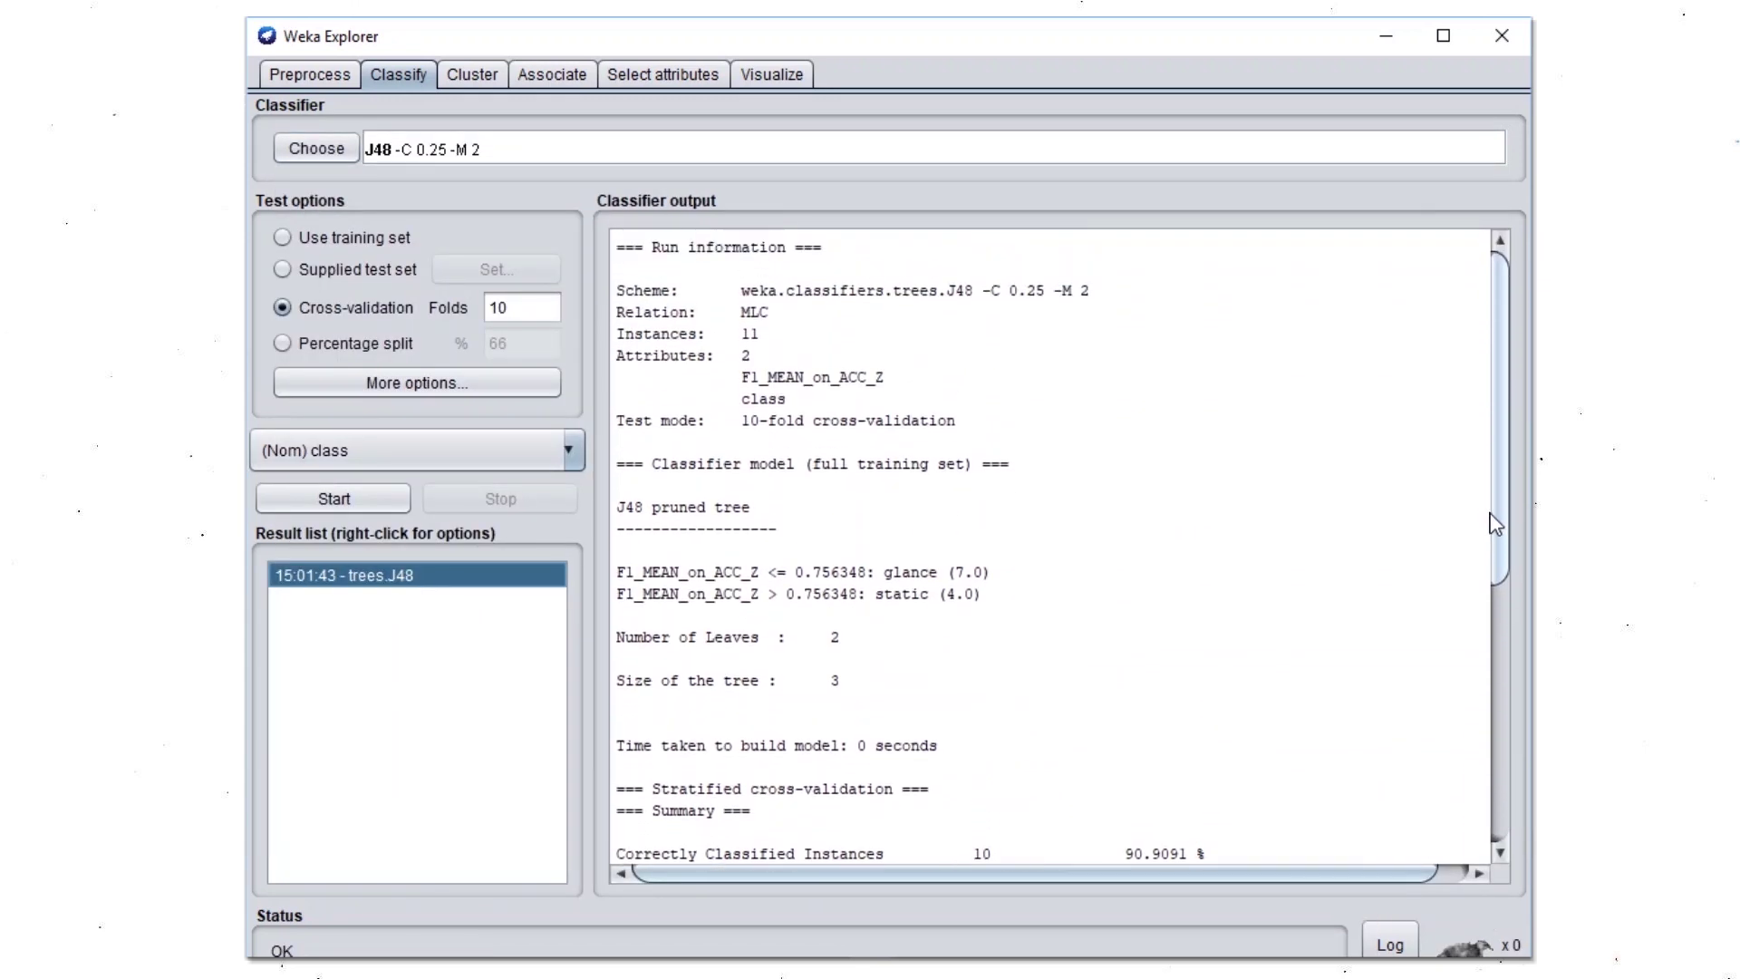
{"action": "left_click_drag", "start_coordinate": [859, 689], "coordinate": [611, 578]}
{"action": "key", "text": "ctrl+c"}
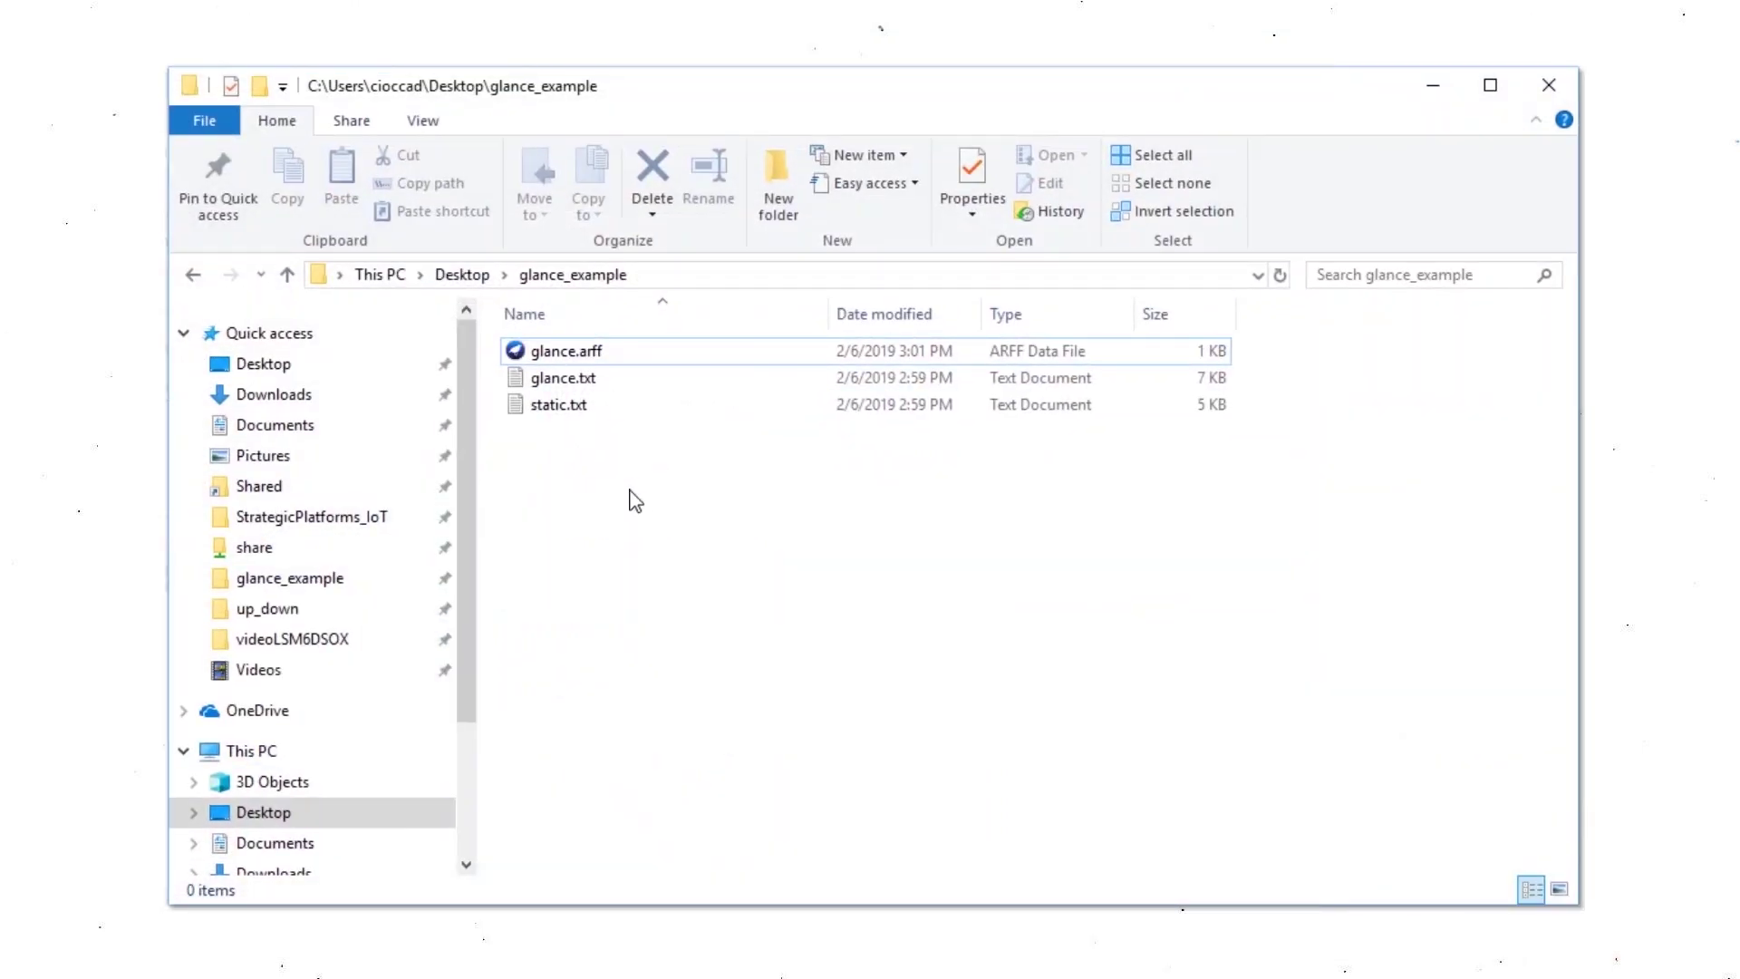
Create a new text document named decision.txt in glance_example.
{"action": "right_click", "coordinate": [634, 501]}
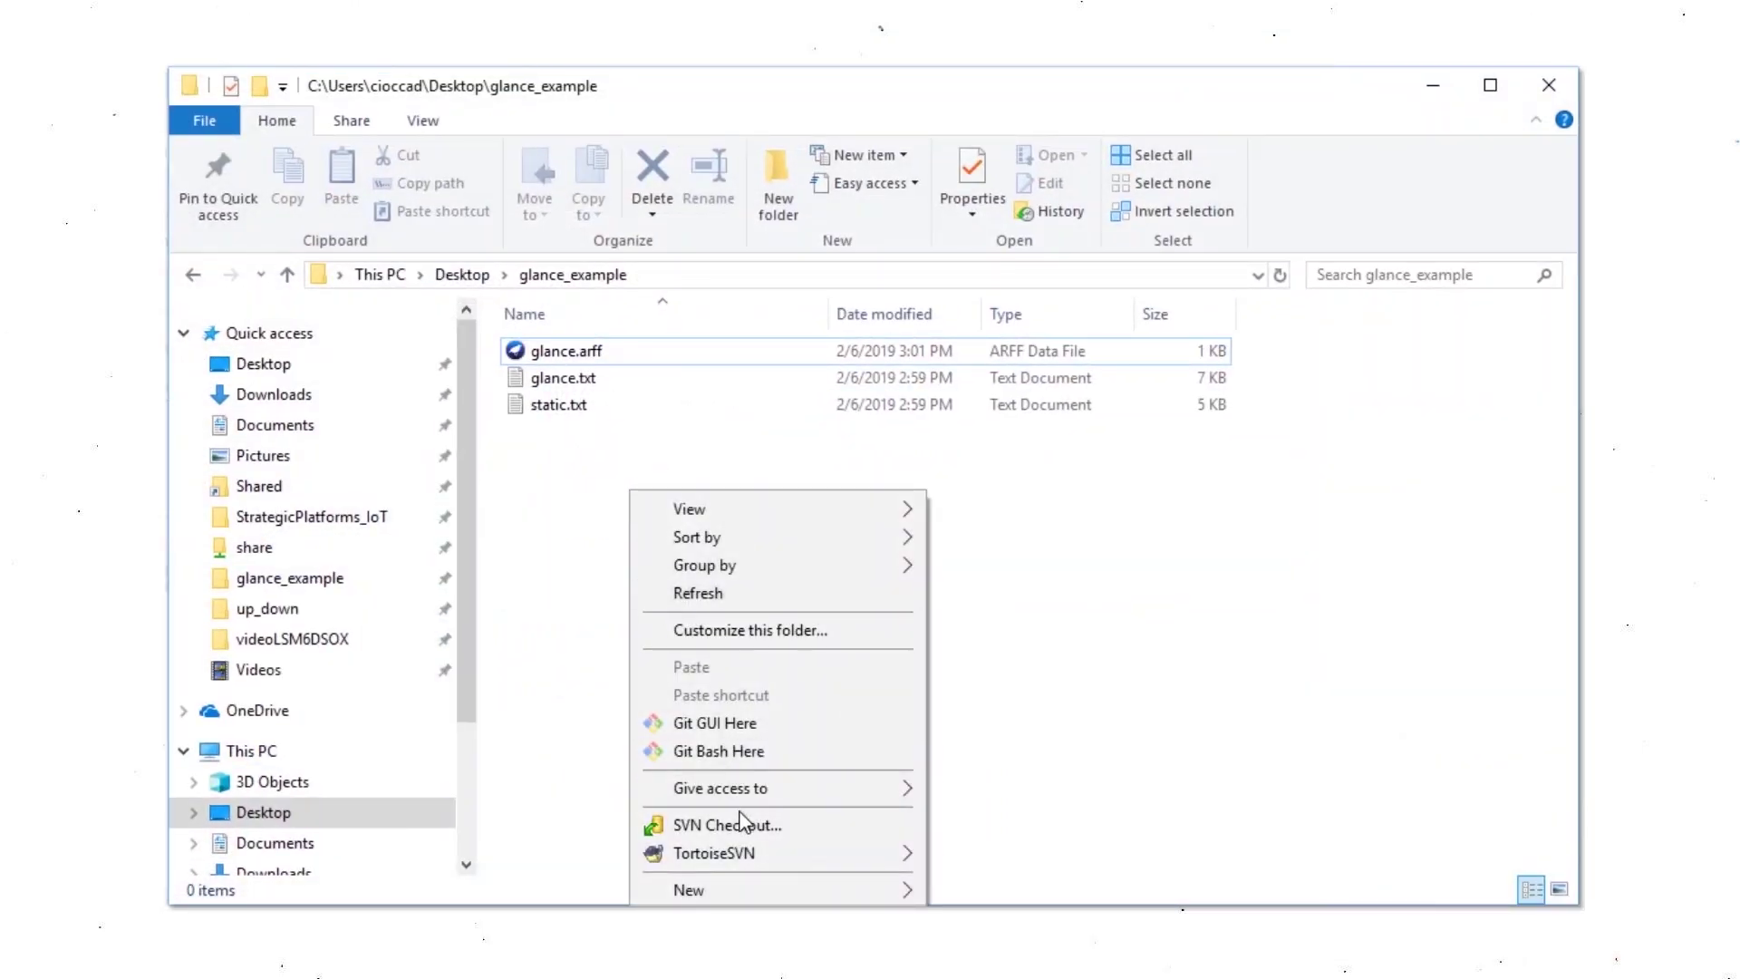
{"action": "mouse_move", "coordinate": [738, 889]}
{"action": "left_click", "coordinate": [1014, 834]}
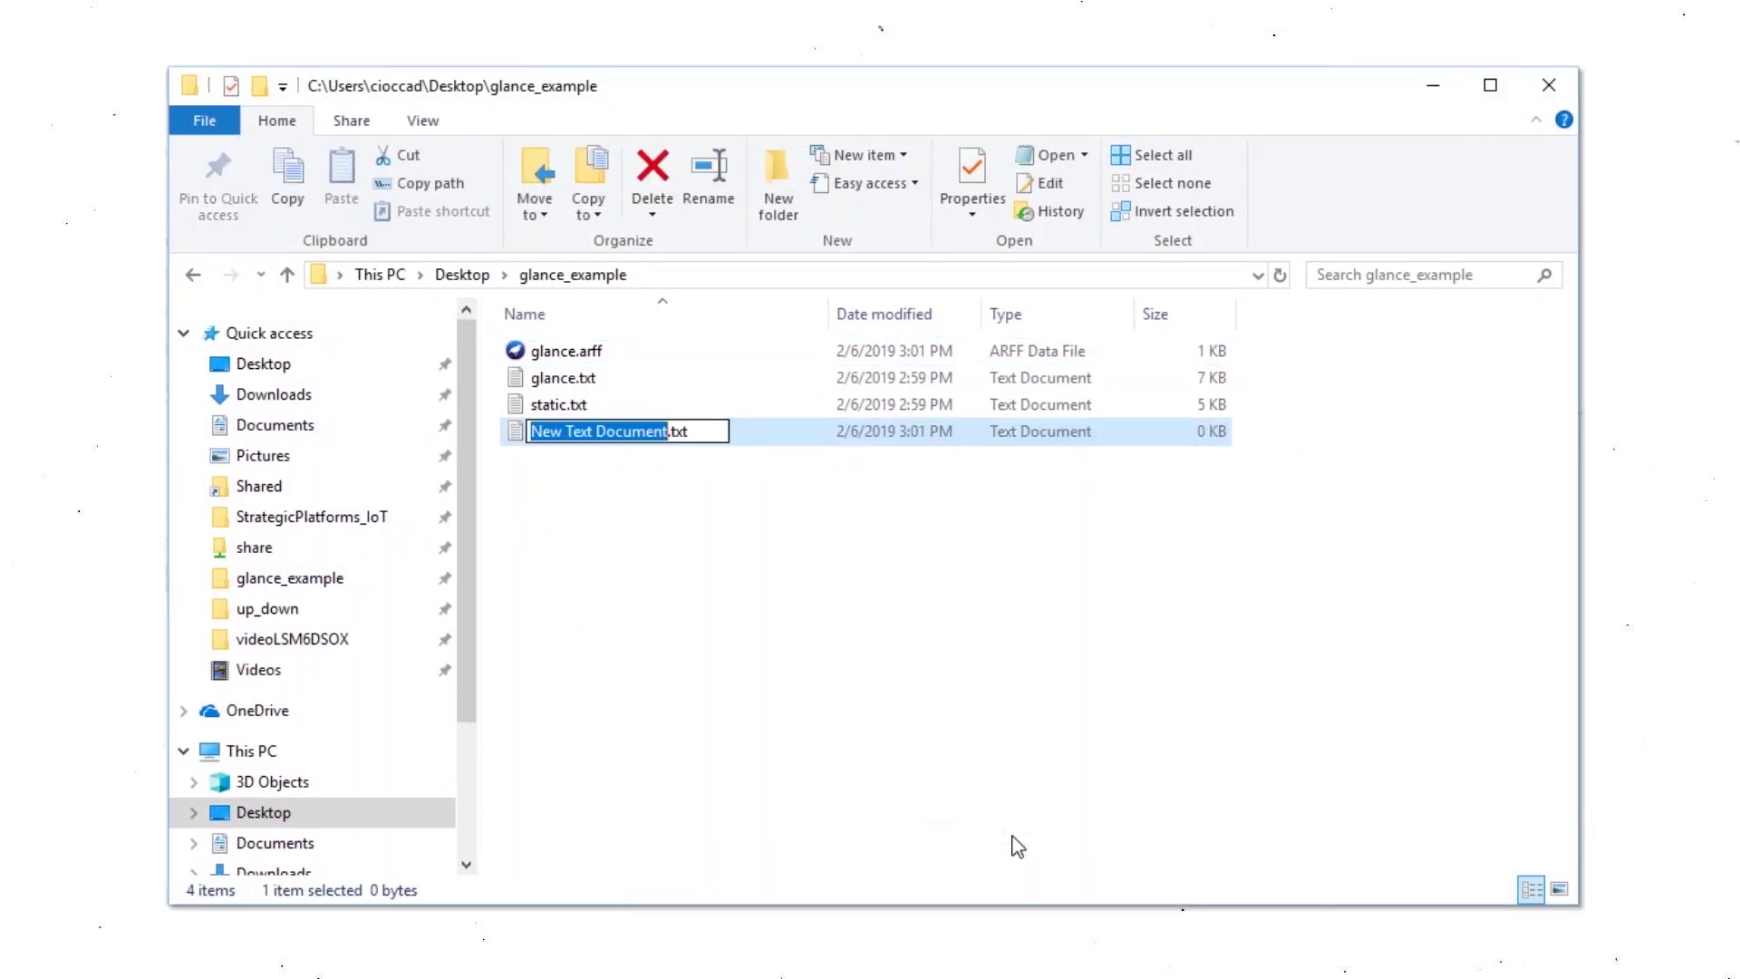
{"action": "type", "text": "decision"}
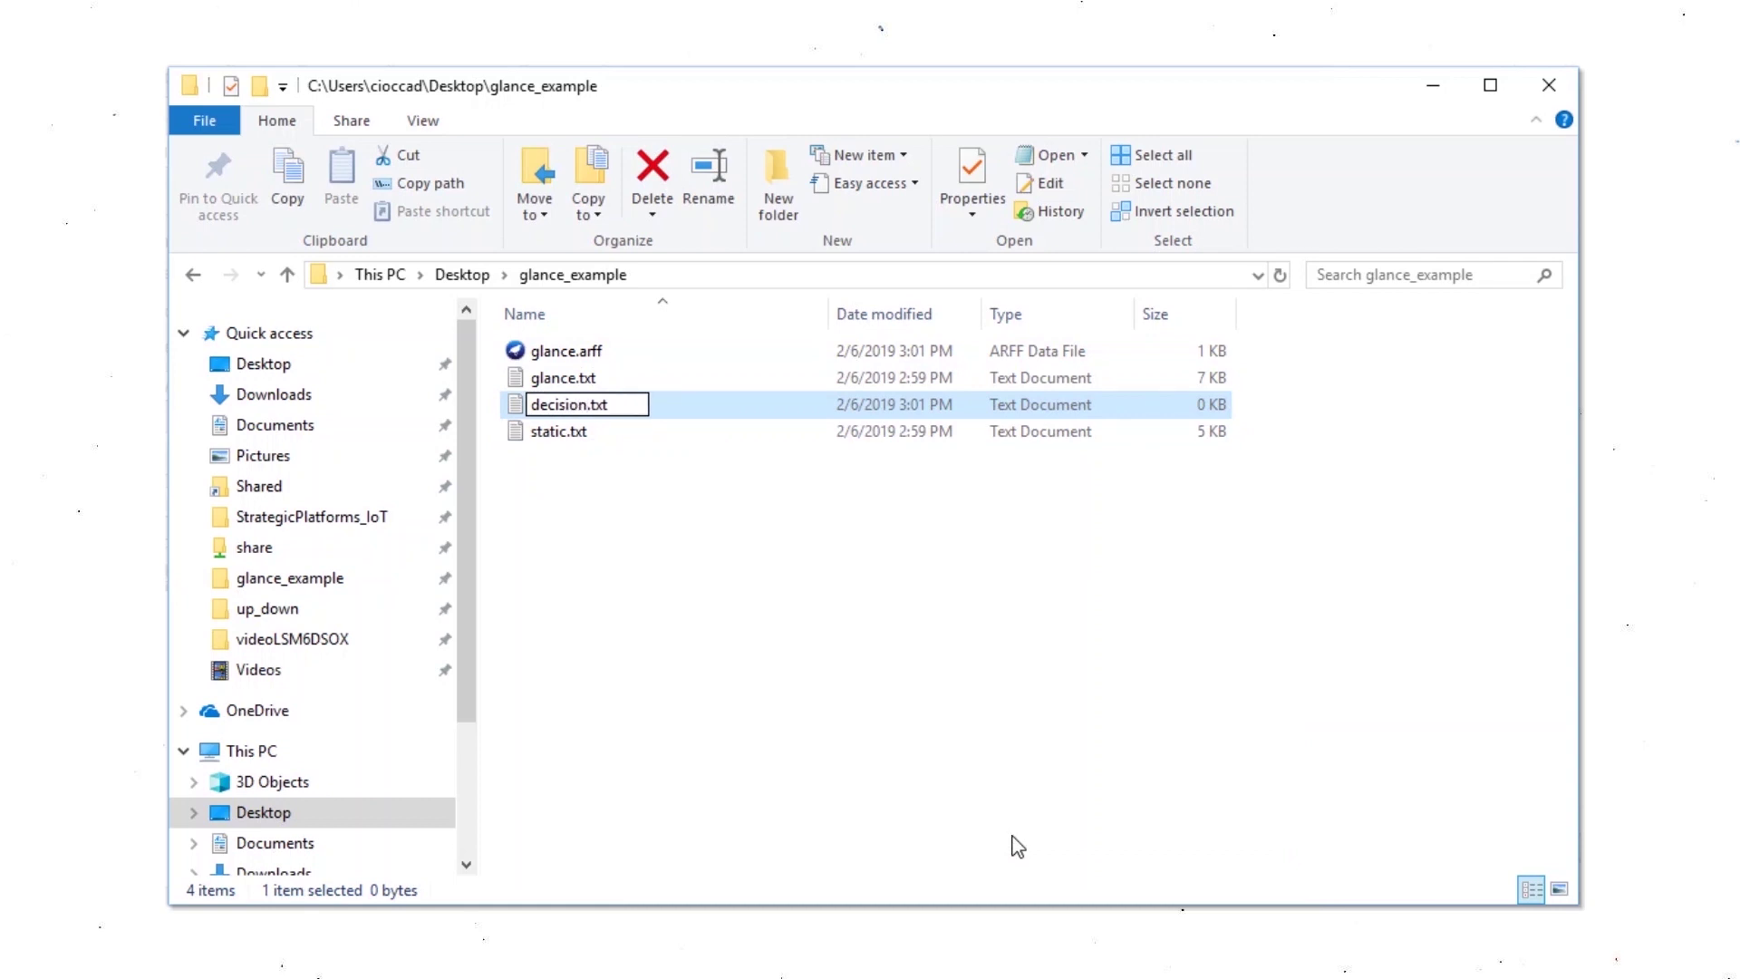
{"action": "key", "text": "Return"}
Paste the J48 tree rules into decision.txt, save and close it.
{"action": "key", "text": "ctrl+v"}
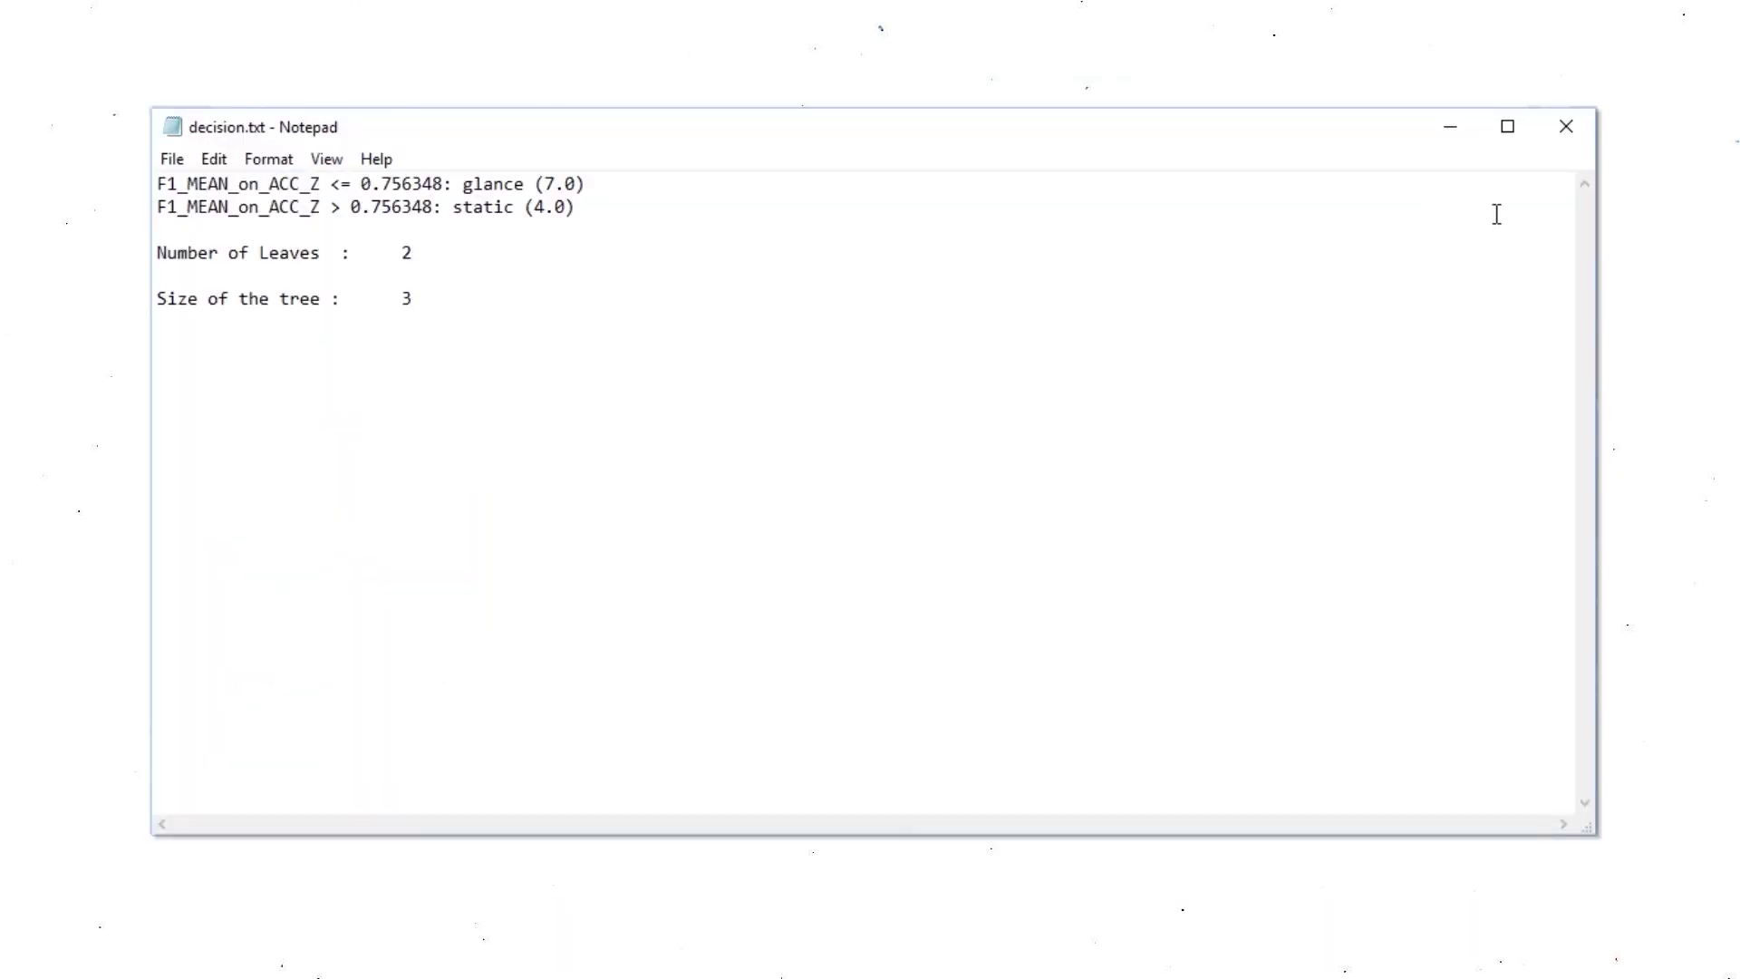
{"action": "left_click", "coordinate": [1567, 126]}
{"action": "key", "text": "alt+Tab"}
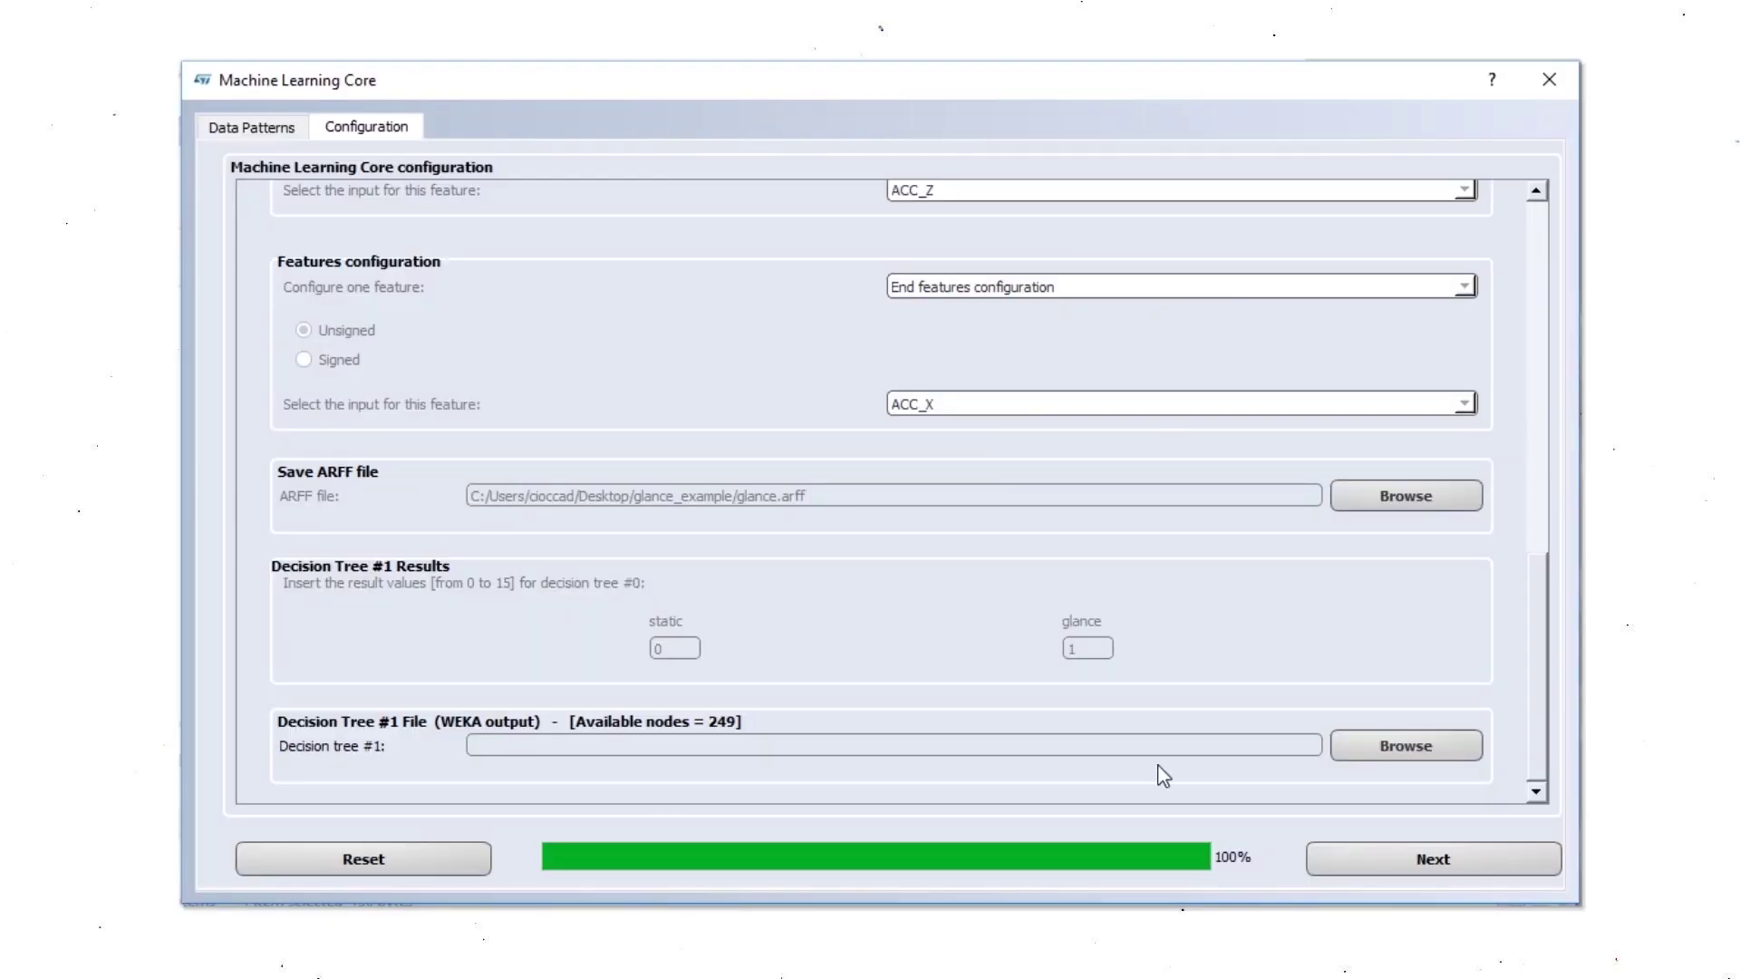
Attach decision.txt as decision tree #1 and pass the meta-classifier settings.
{"action": "left_click", "coordinate": [1392, 738]}
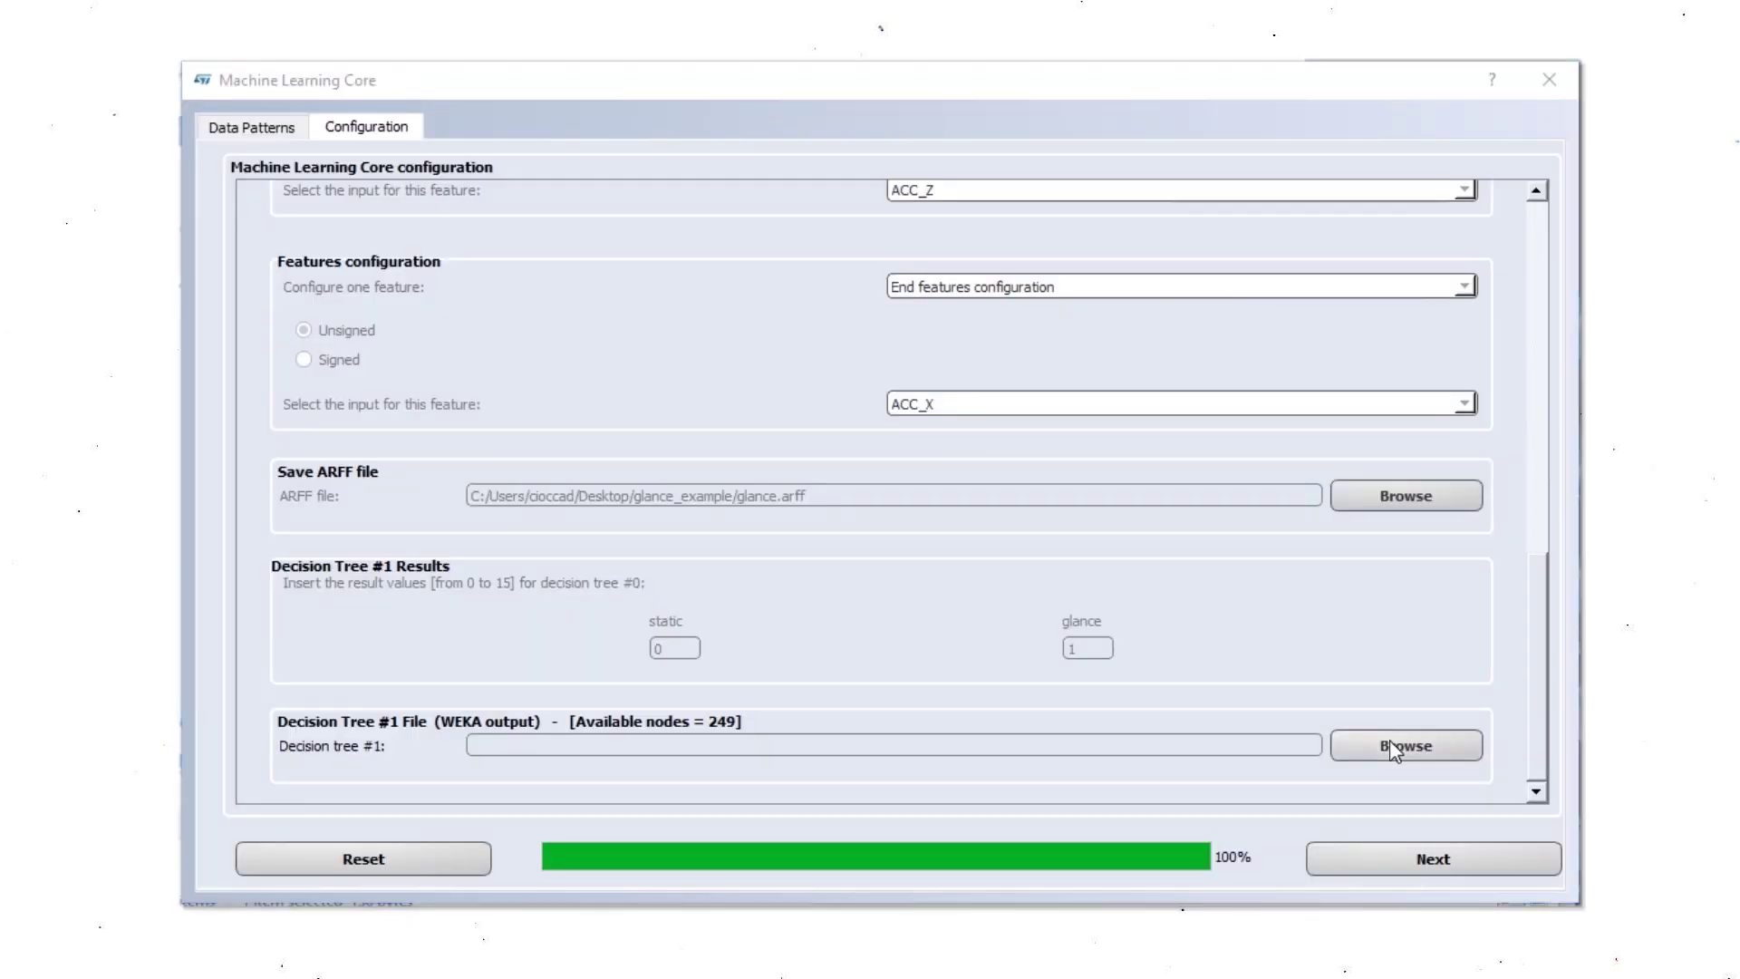
{"action": "left_click", "coordinate": [657, 281]}
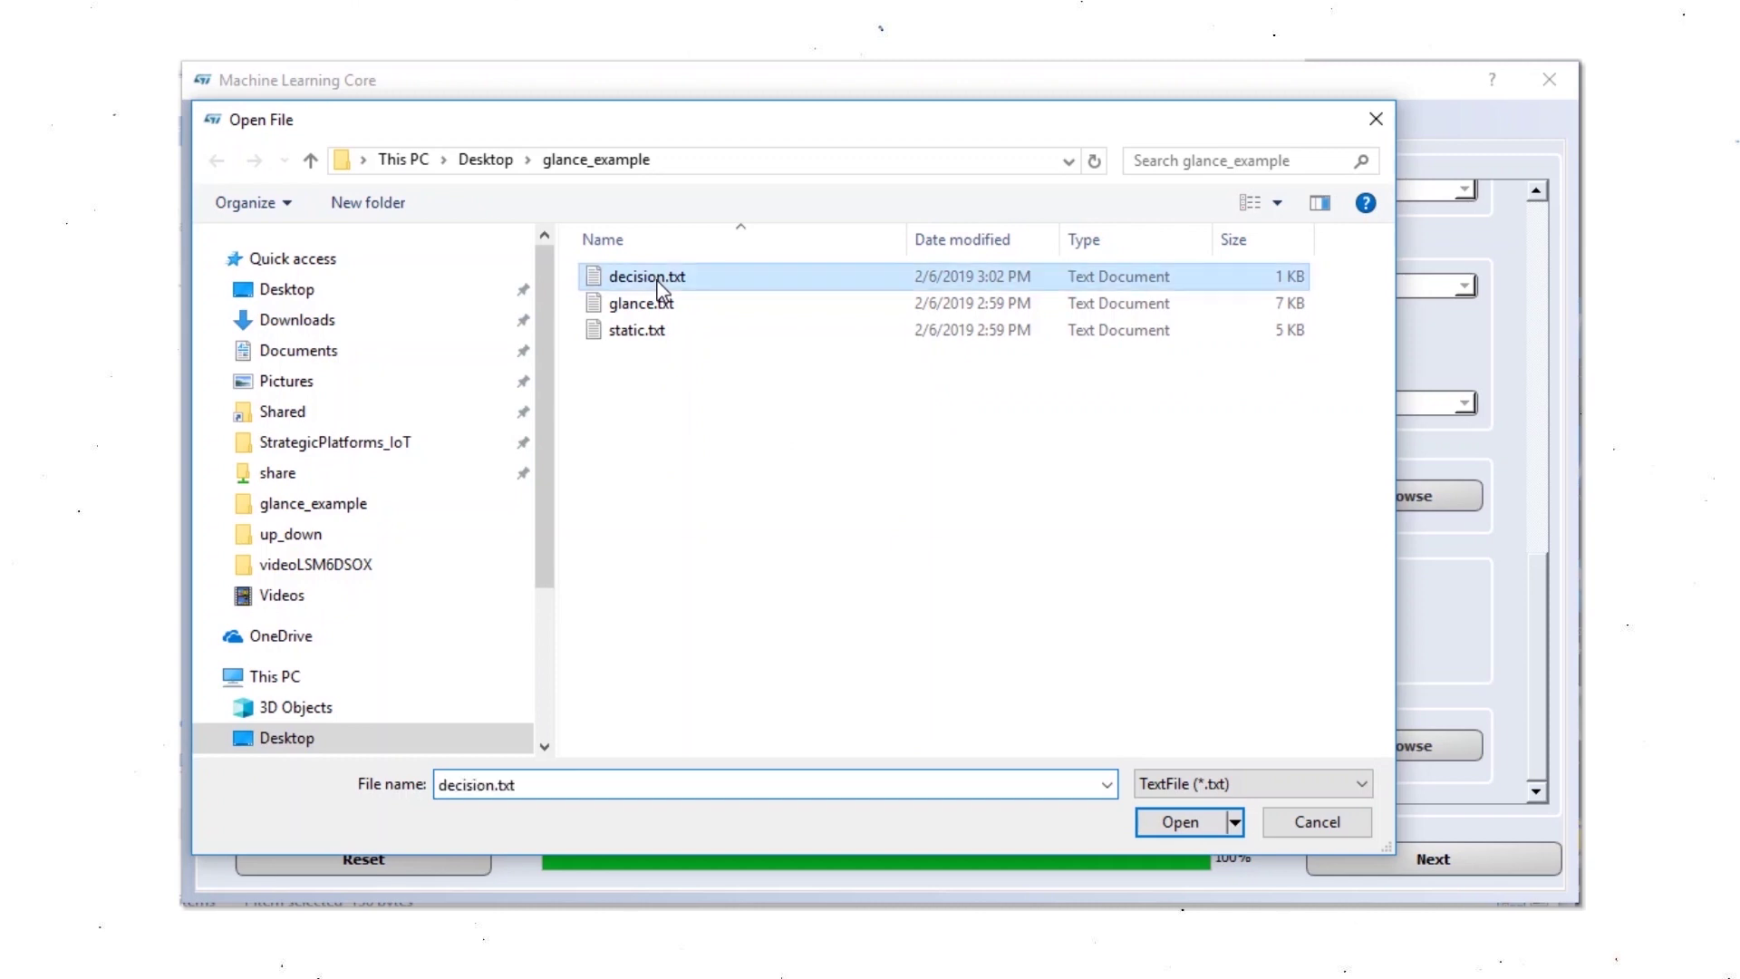
{"action": "left_click", "coordinate": [1203, 826]}
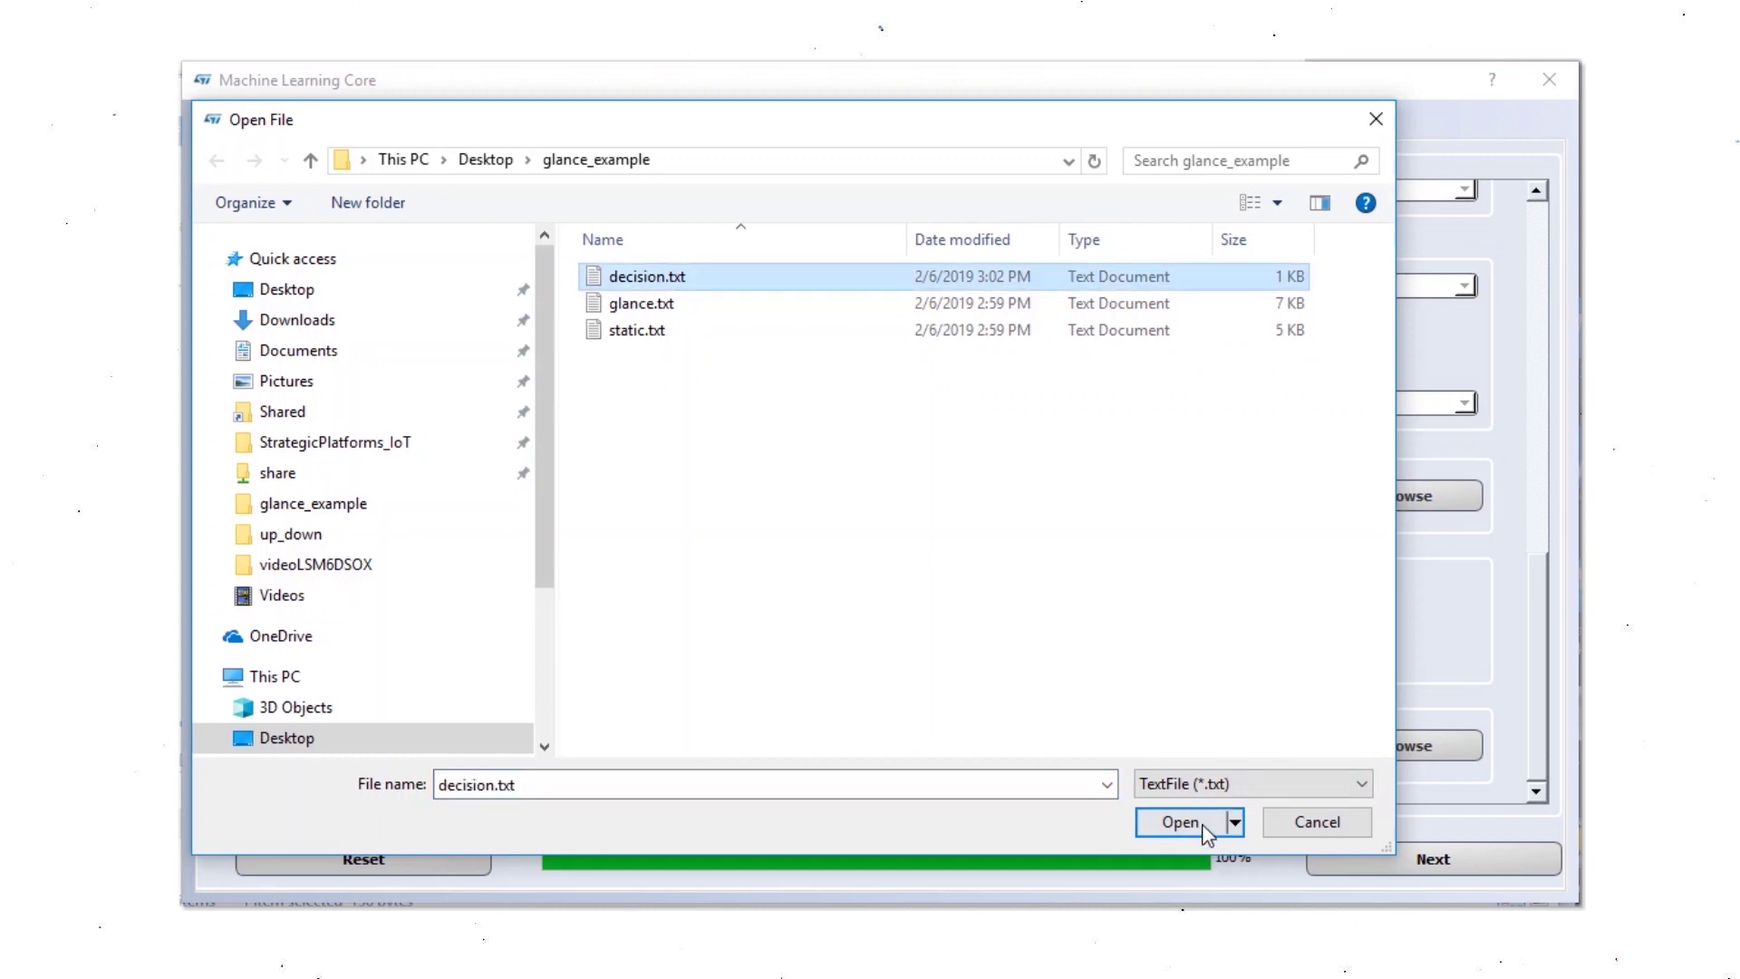
{"action": "left_click", "coordinate": [1411, 861]}
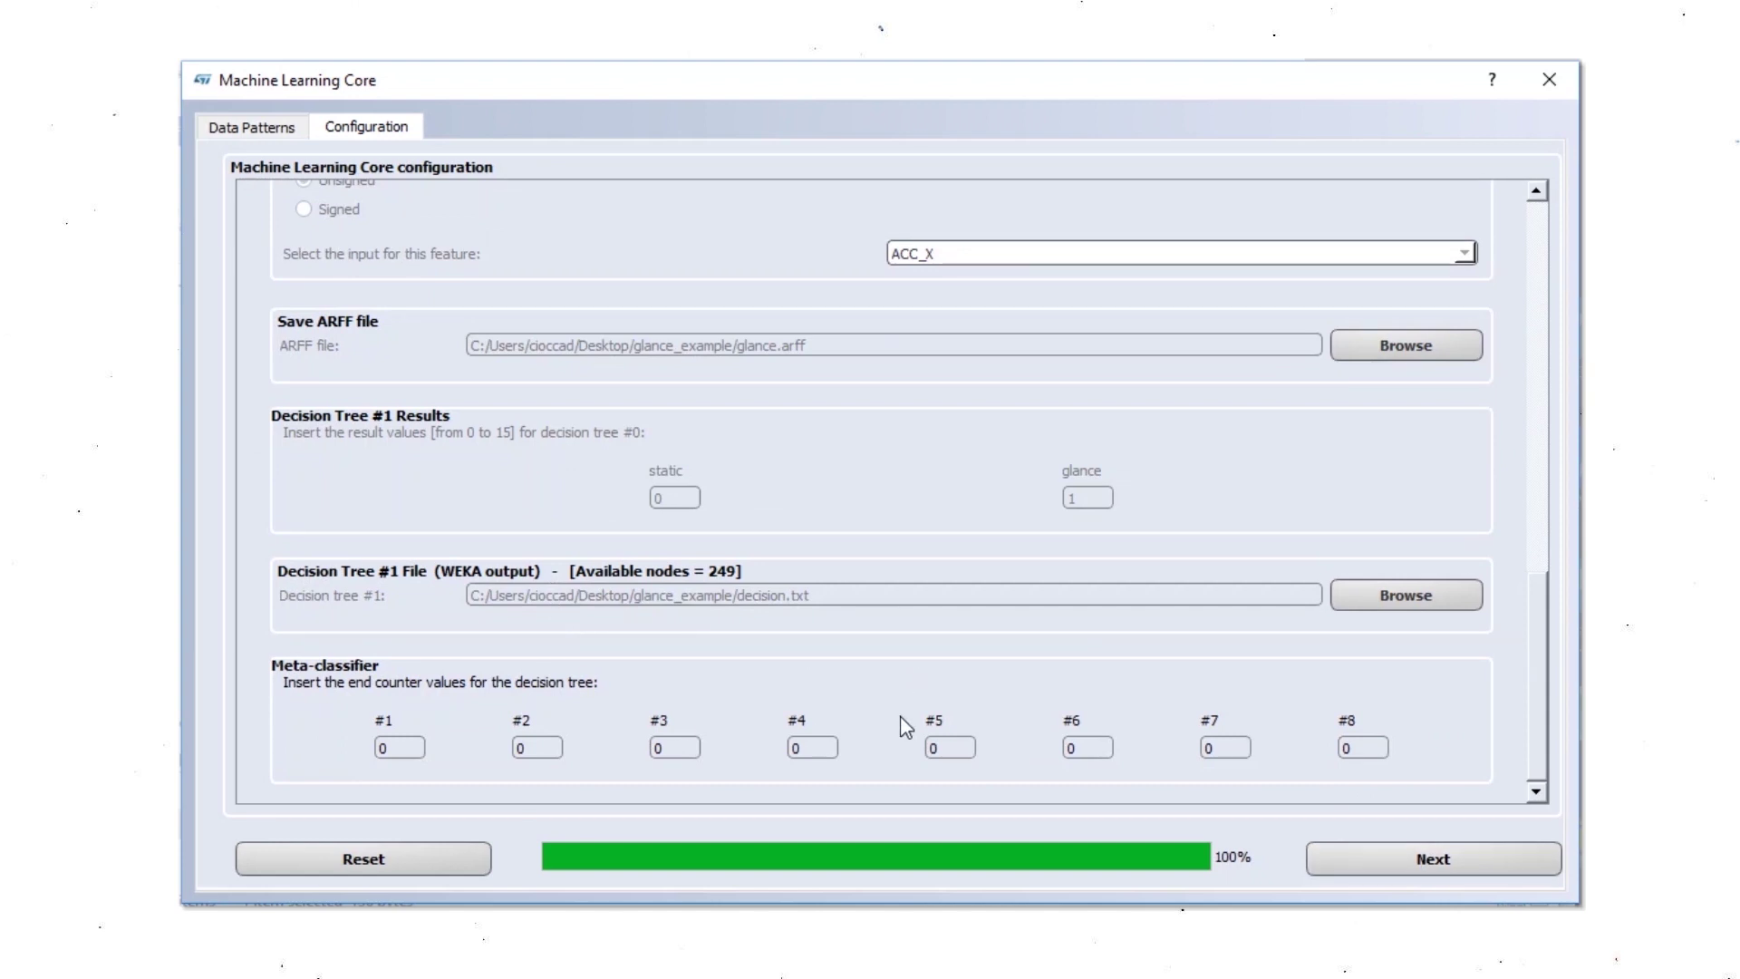
{"action": "left_click", "coordinate": [1444, 863]}
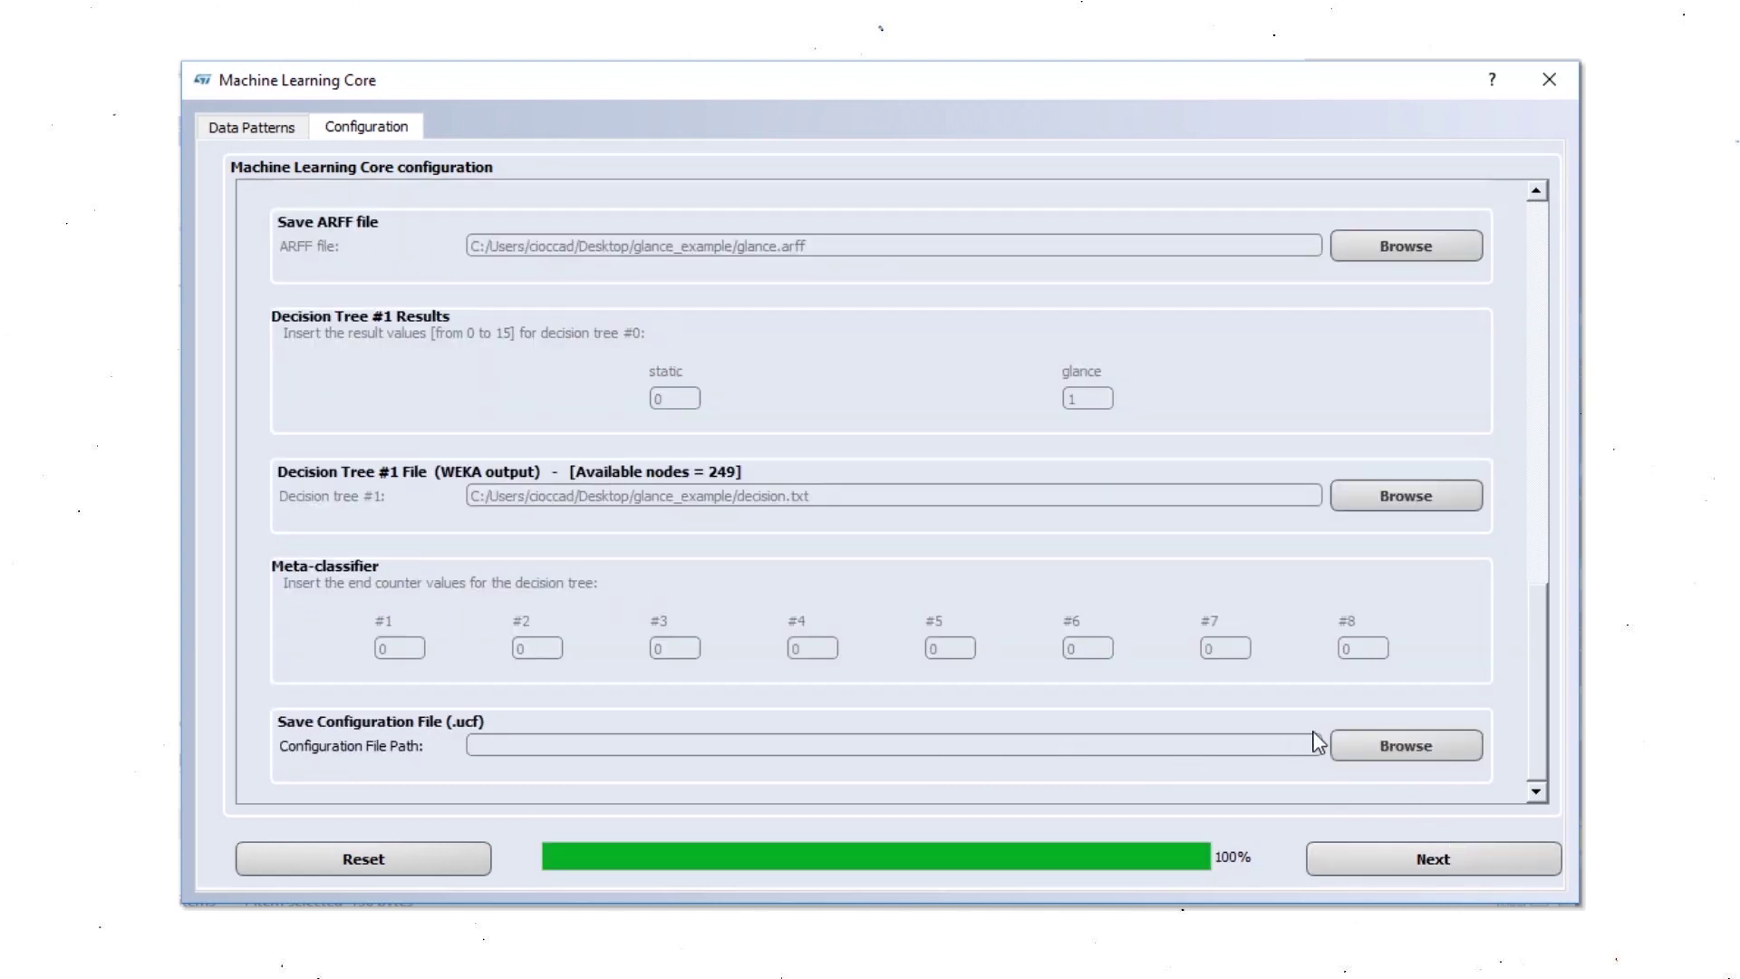
Generate the configuration file glance.ucf in glance_example and close the Machine Learning Core.
{"action": "left_click", "coordinate": [1346, 746]}
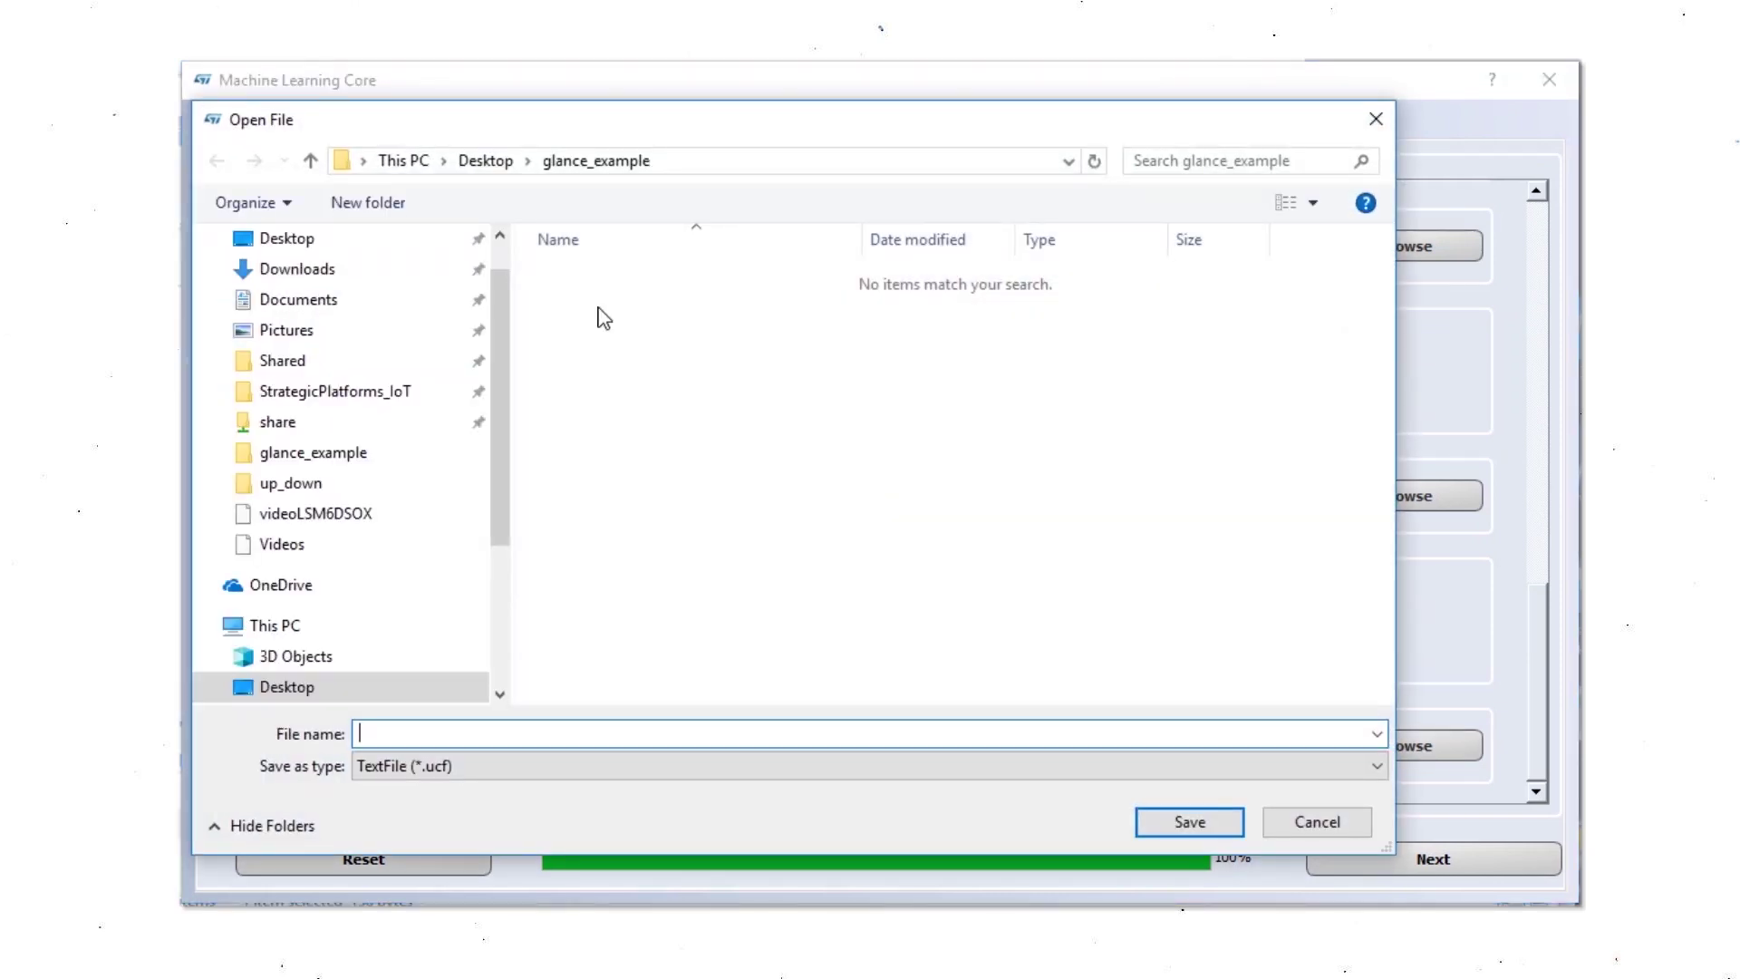
{"action": "type", "text": "gl"}
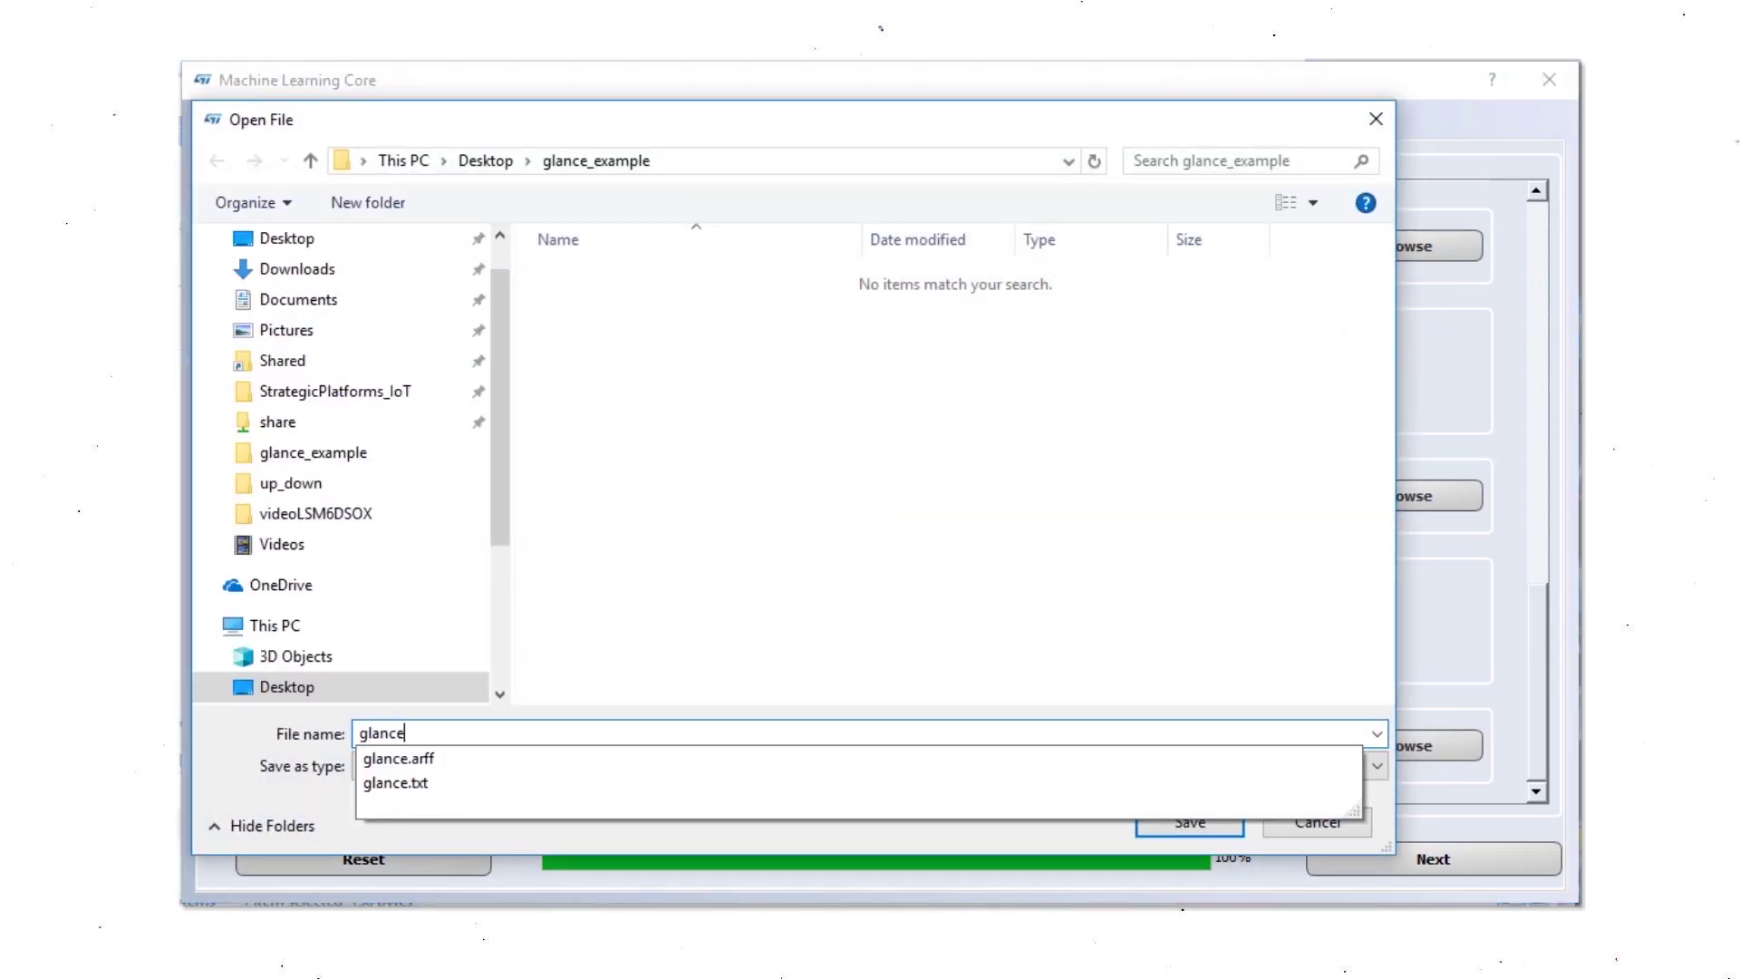
{"action": "type", "text": "ance"}
{"action": "left_click", "coordinate": [769, 393]}
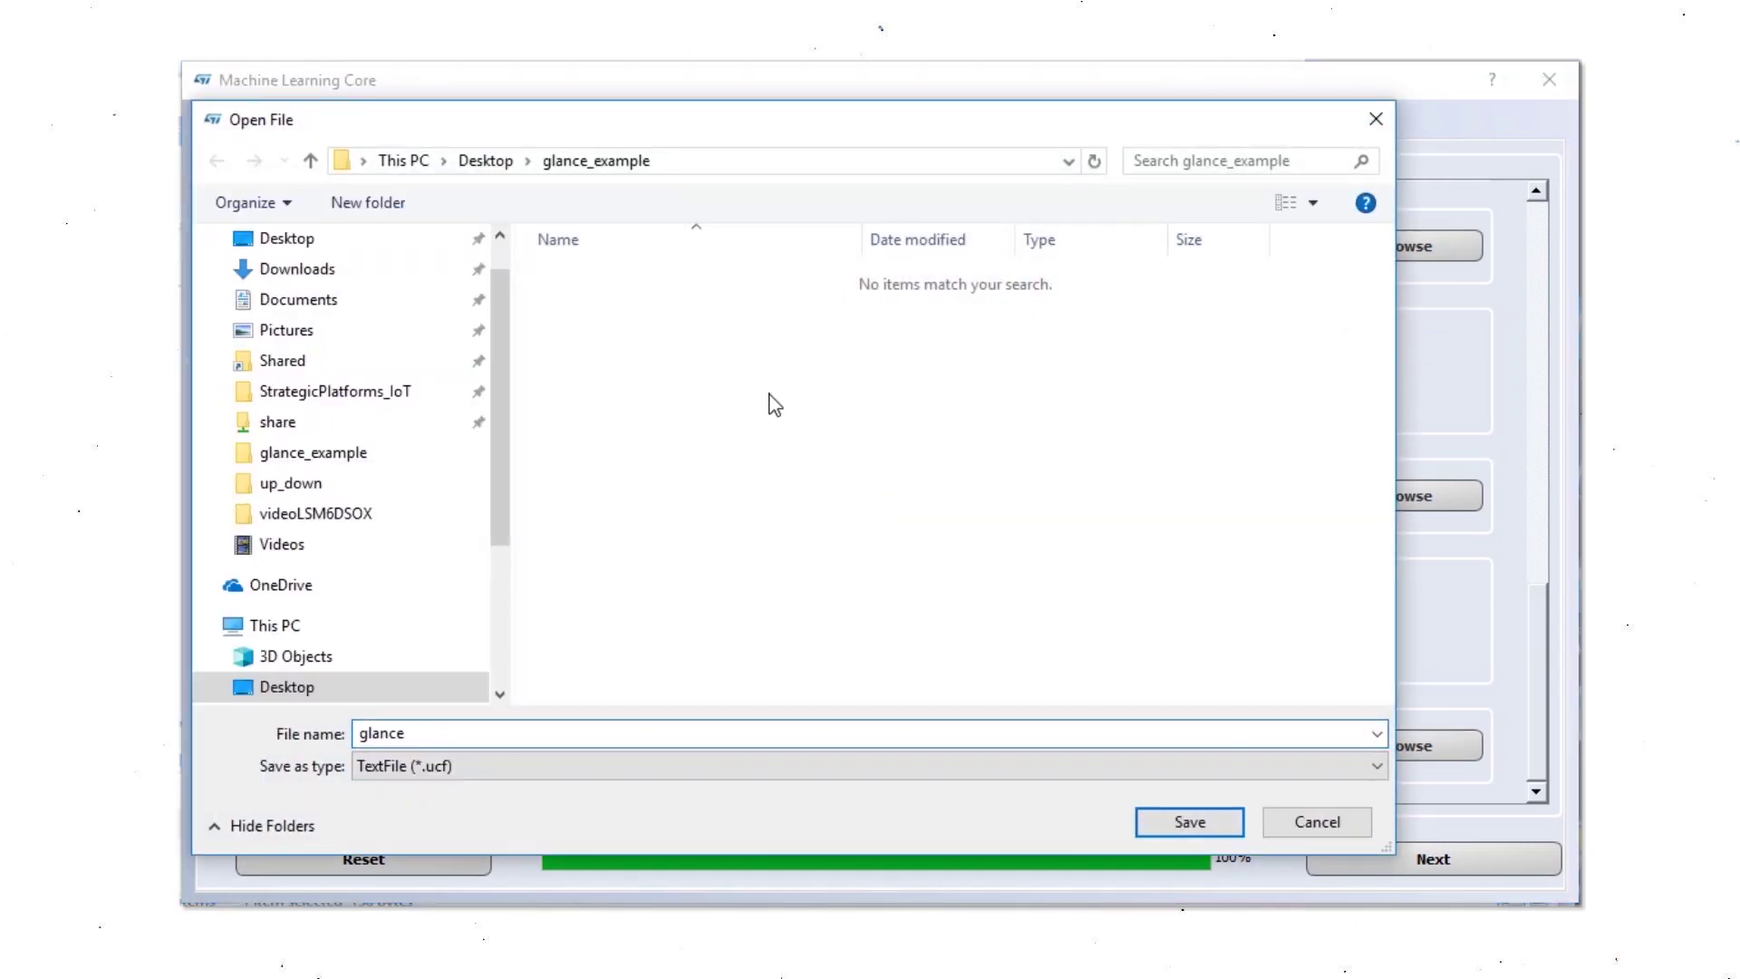
{"action": "left_click", "coordinate": [1184, 823]}
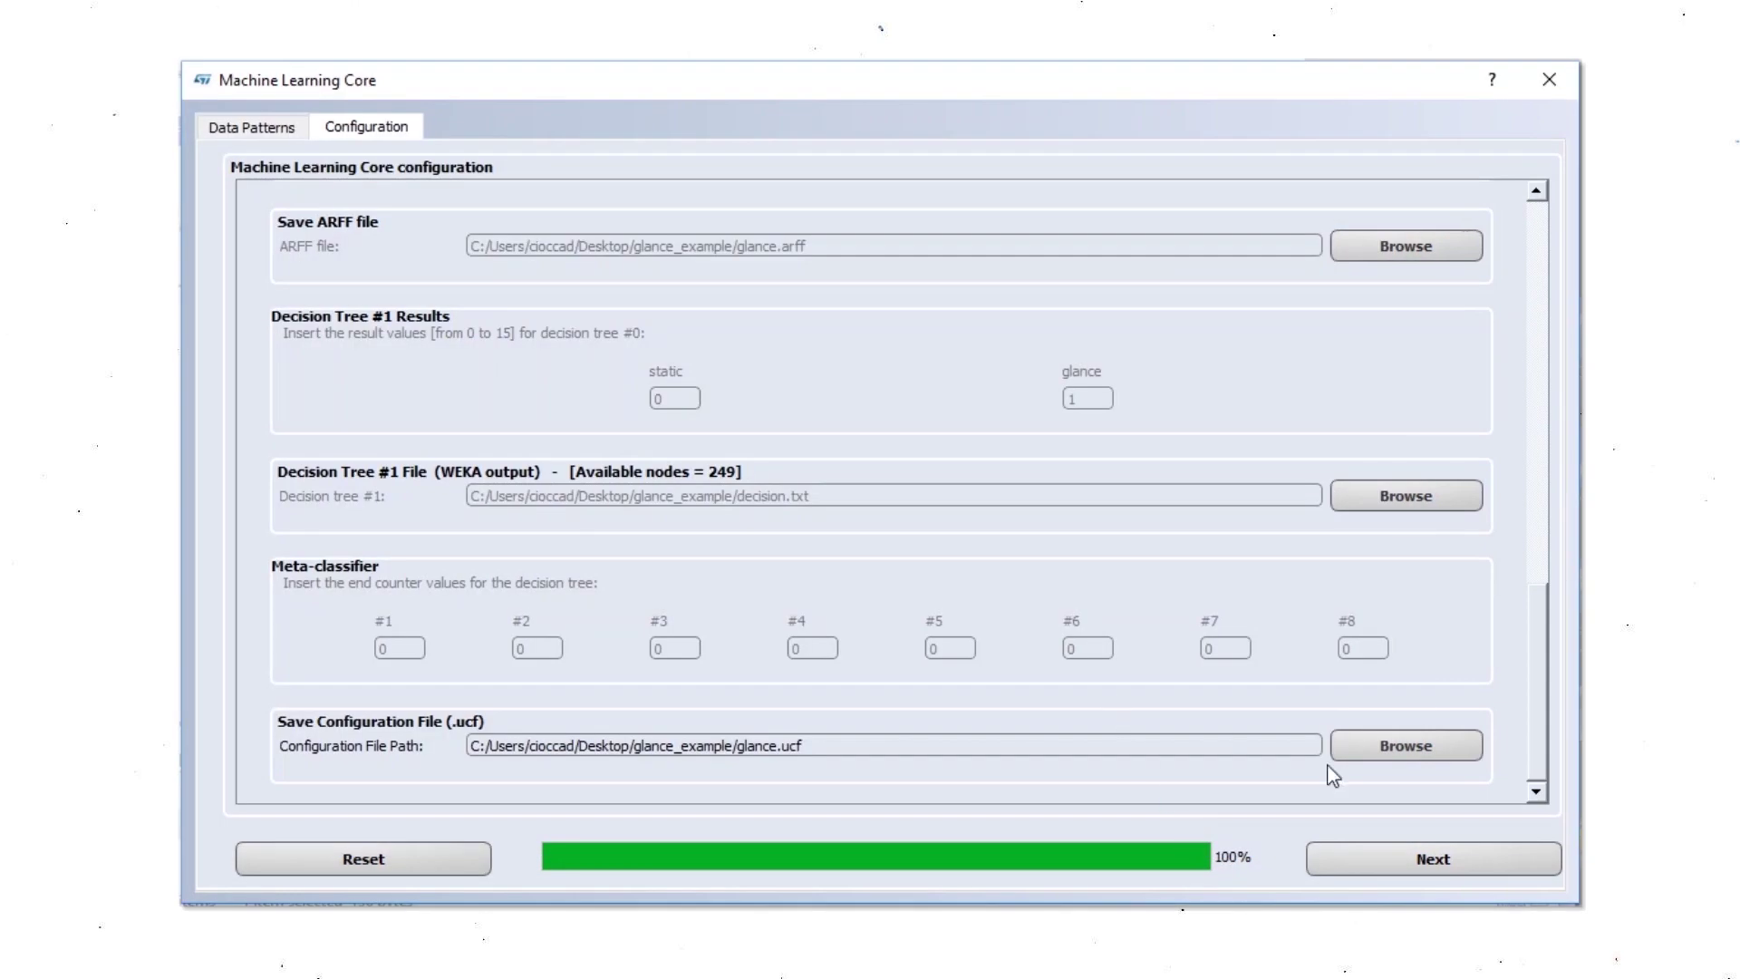
{"action": "left_click", "coordinate": [1425, 869]}
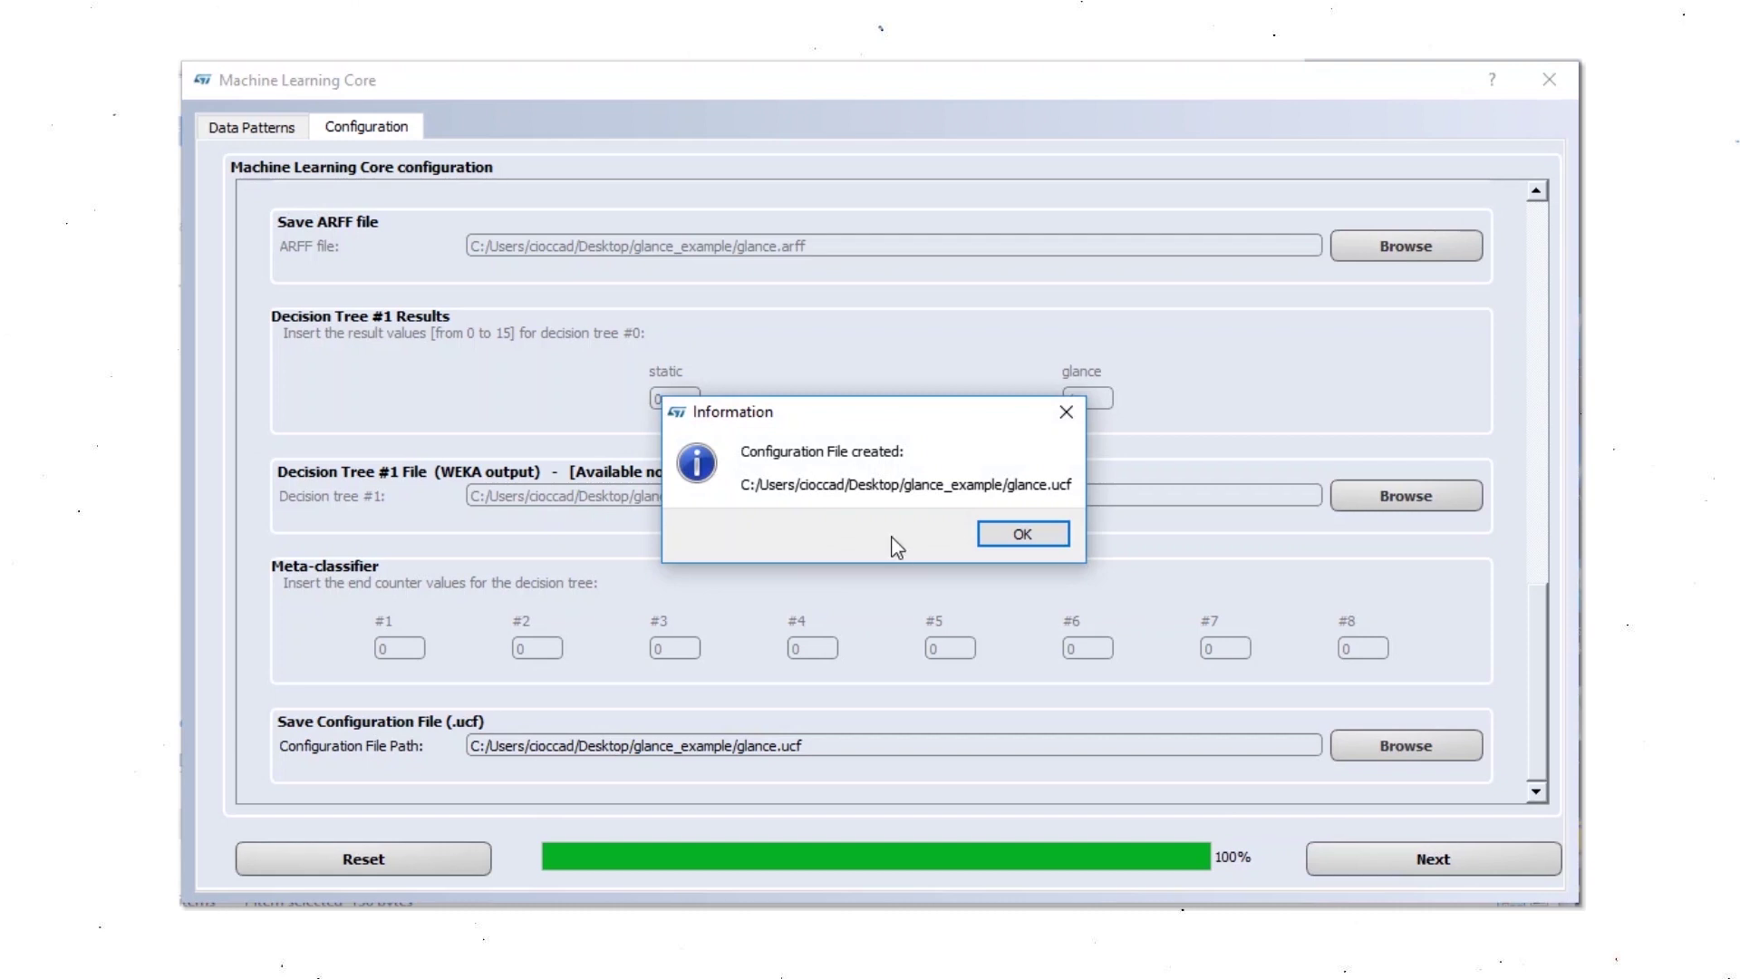
{"action": "left_click", "coordinate": [1026, 536]}
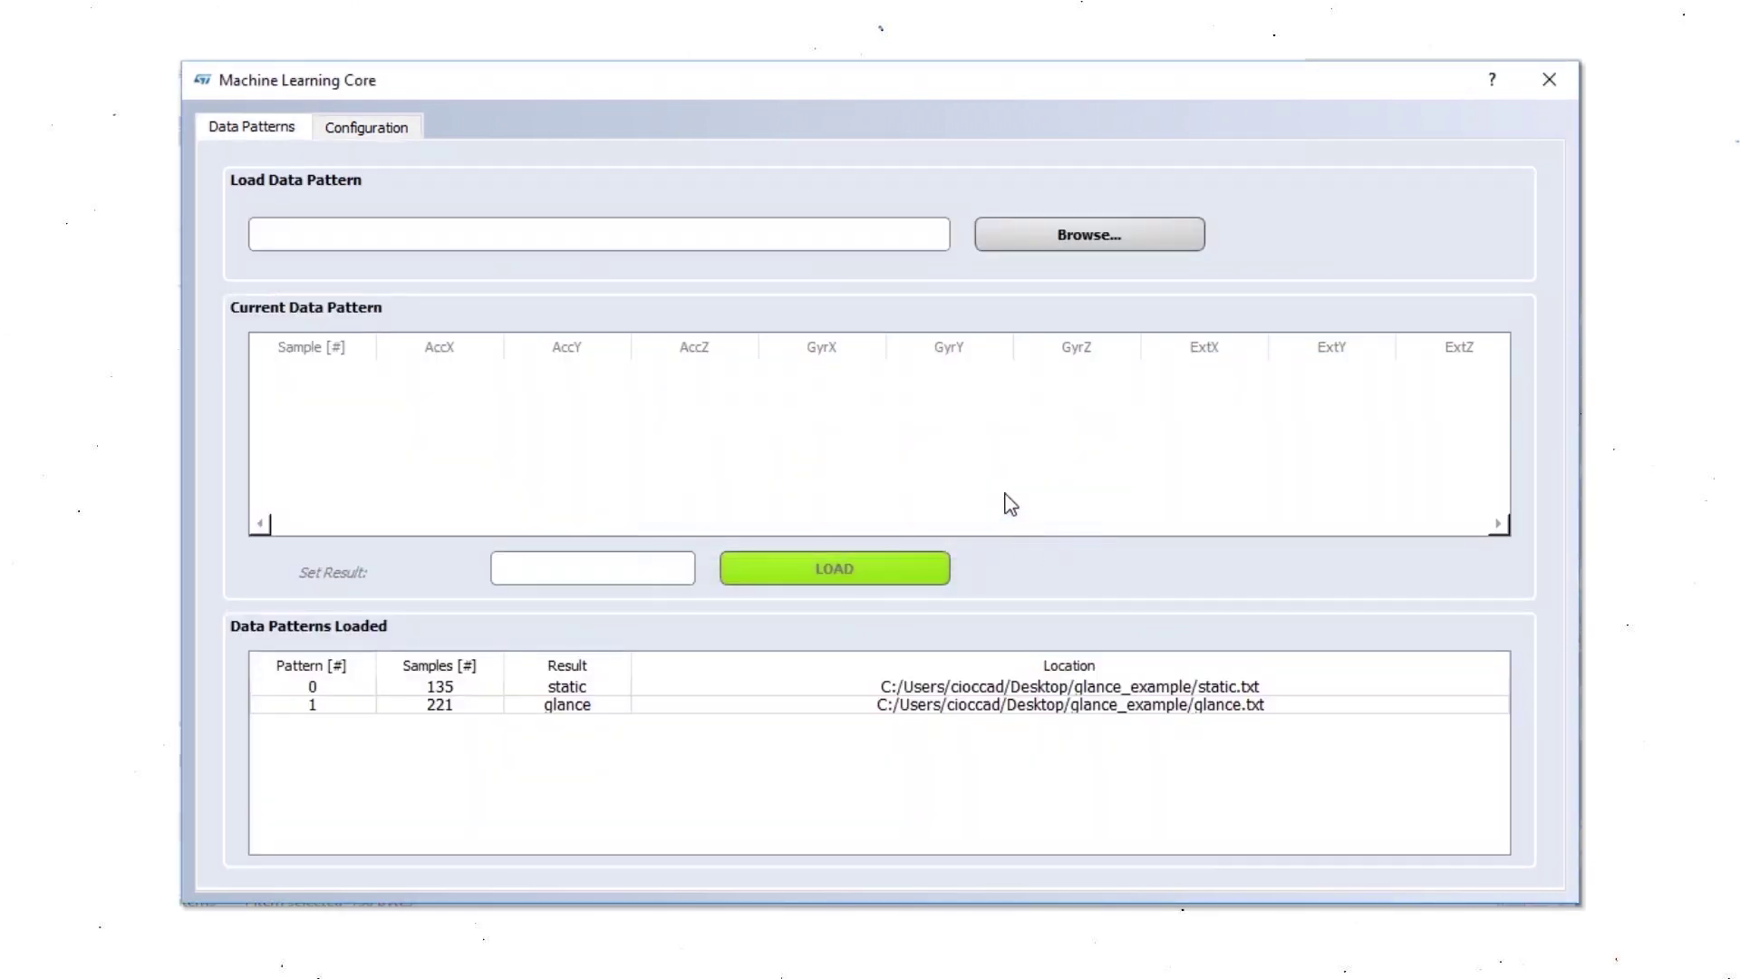
{"action": "left_click", "coordinate": [1550, 80]}
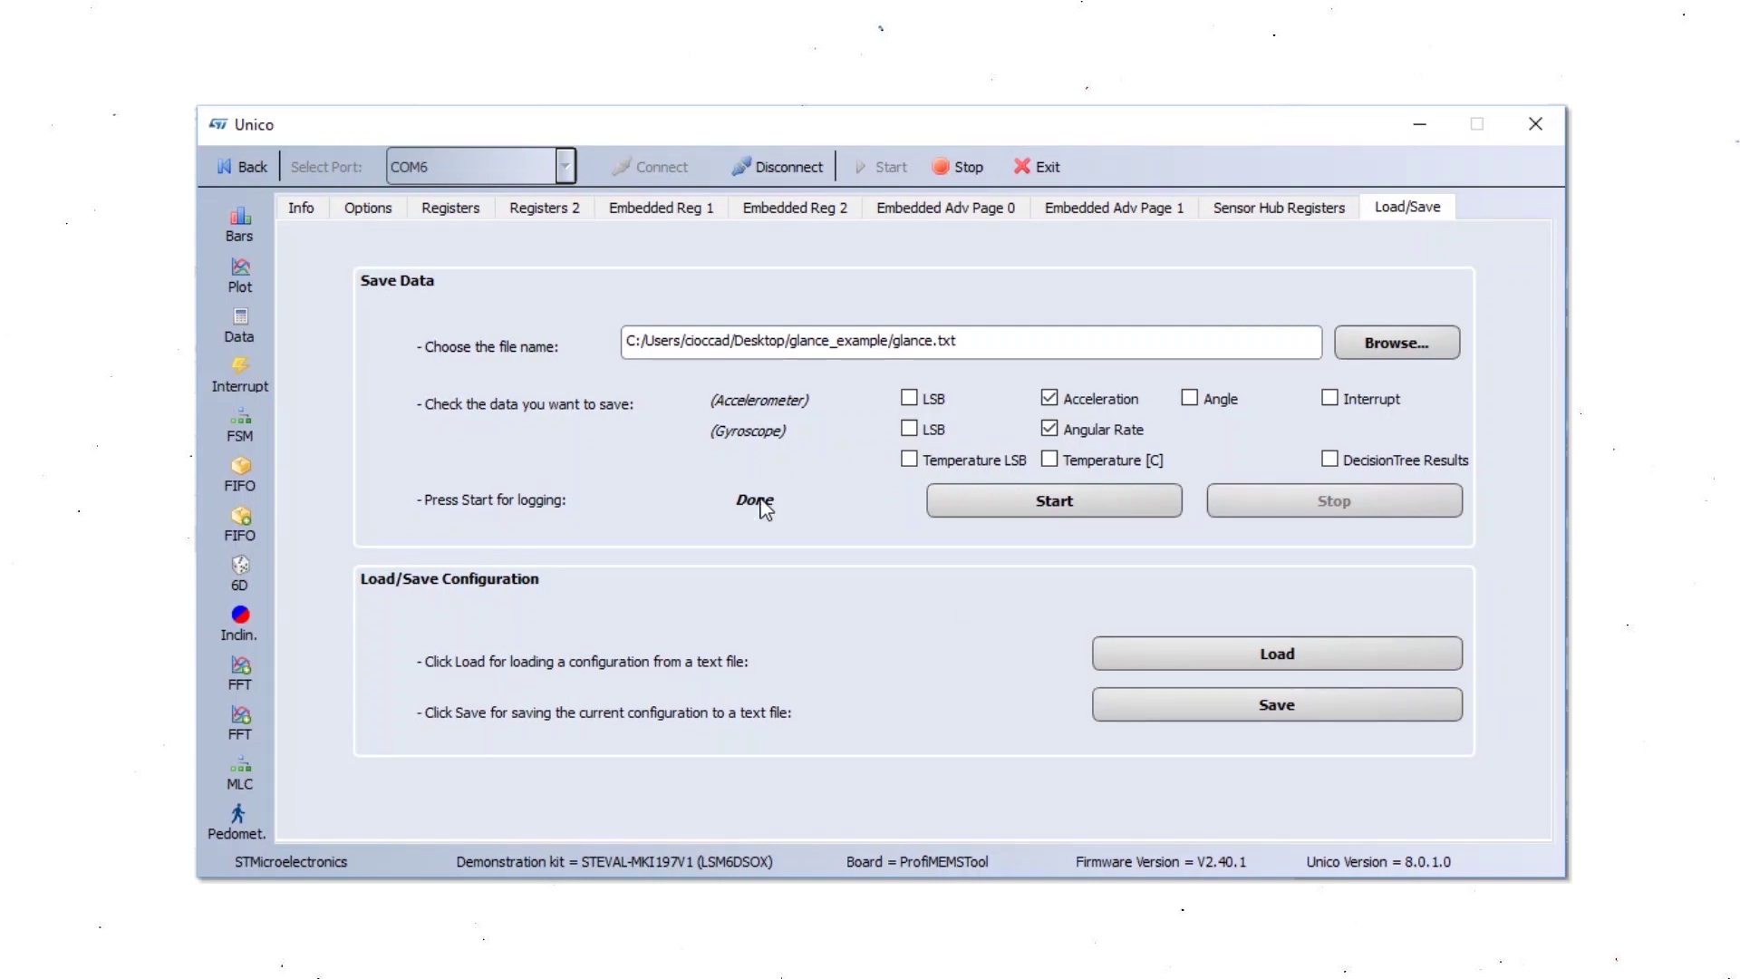
Load glance.ucf from glance_example onto the sensor board.
{"action": "left_click", "coordinate": [1302, 664]}
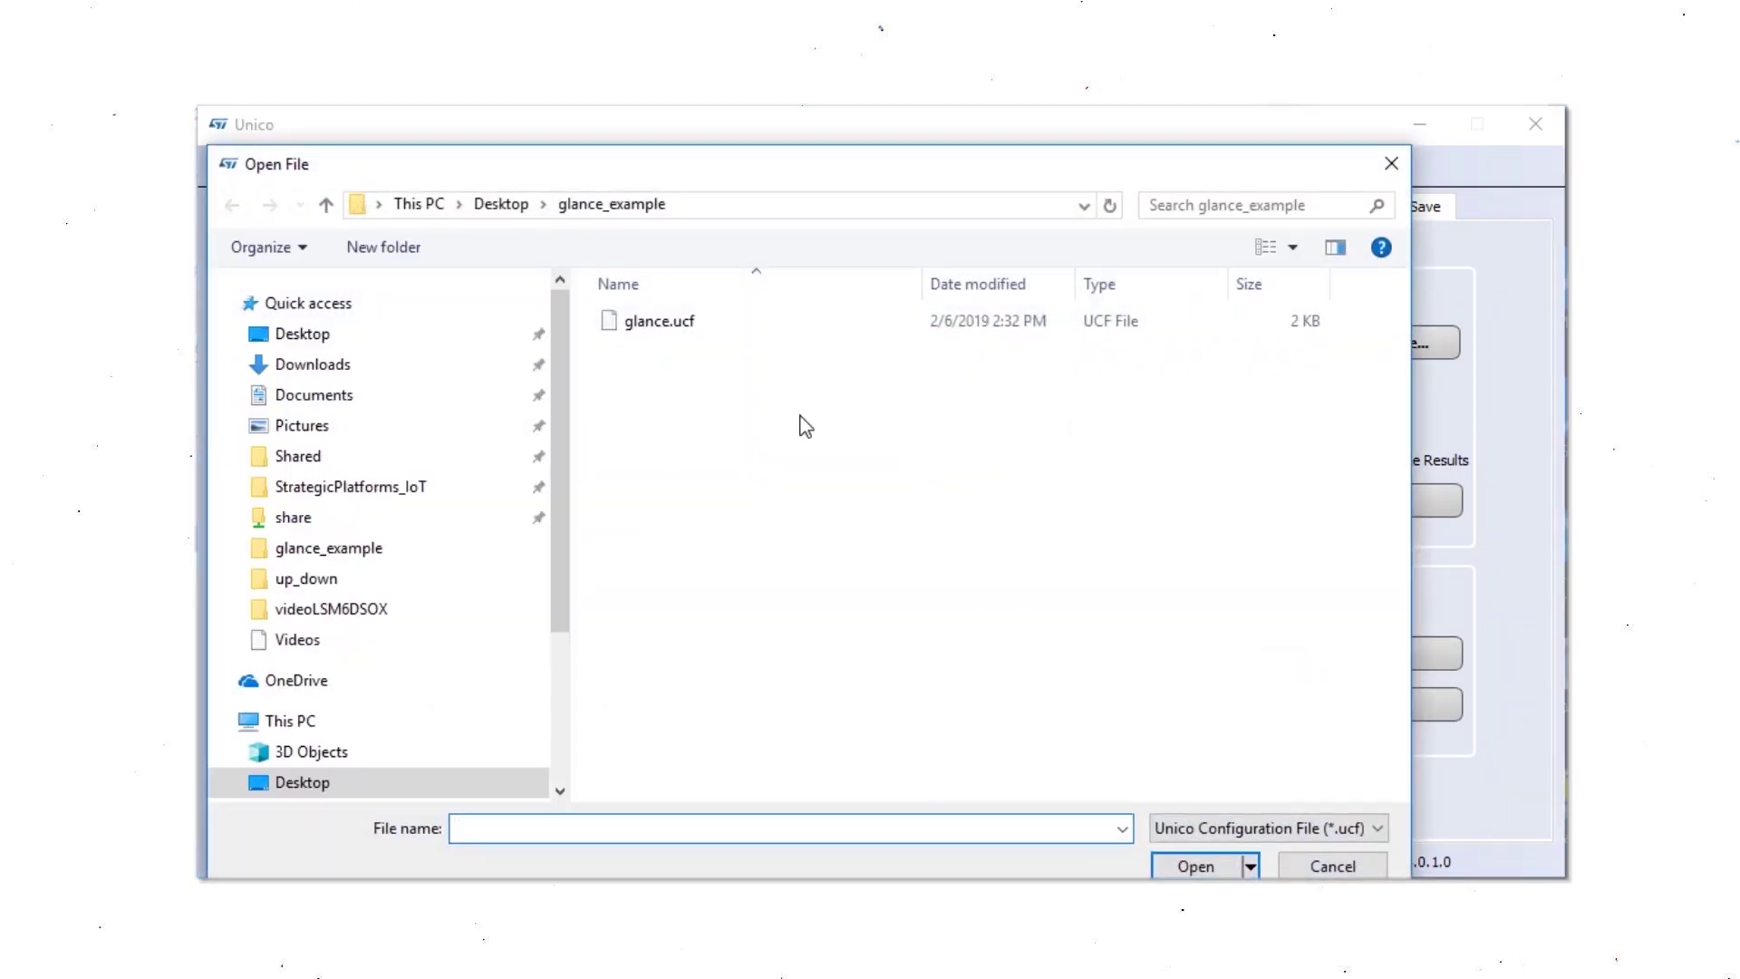
{"action": "left_click", "coordinate": [659, 323]}
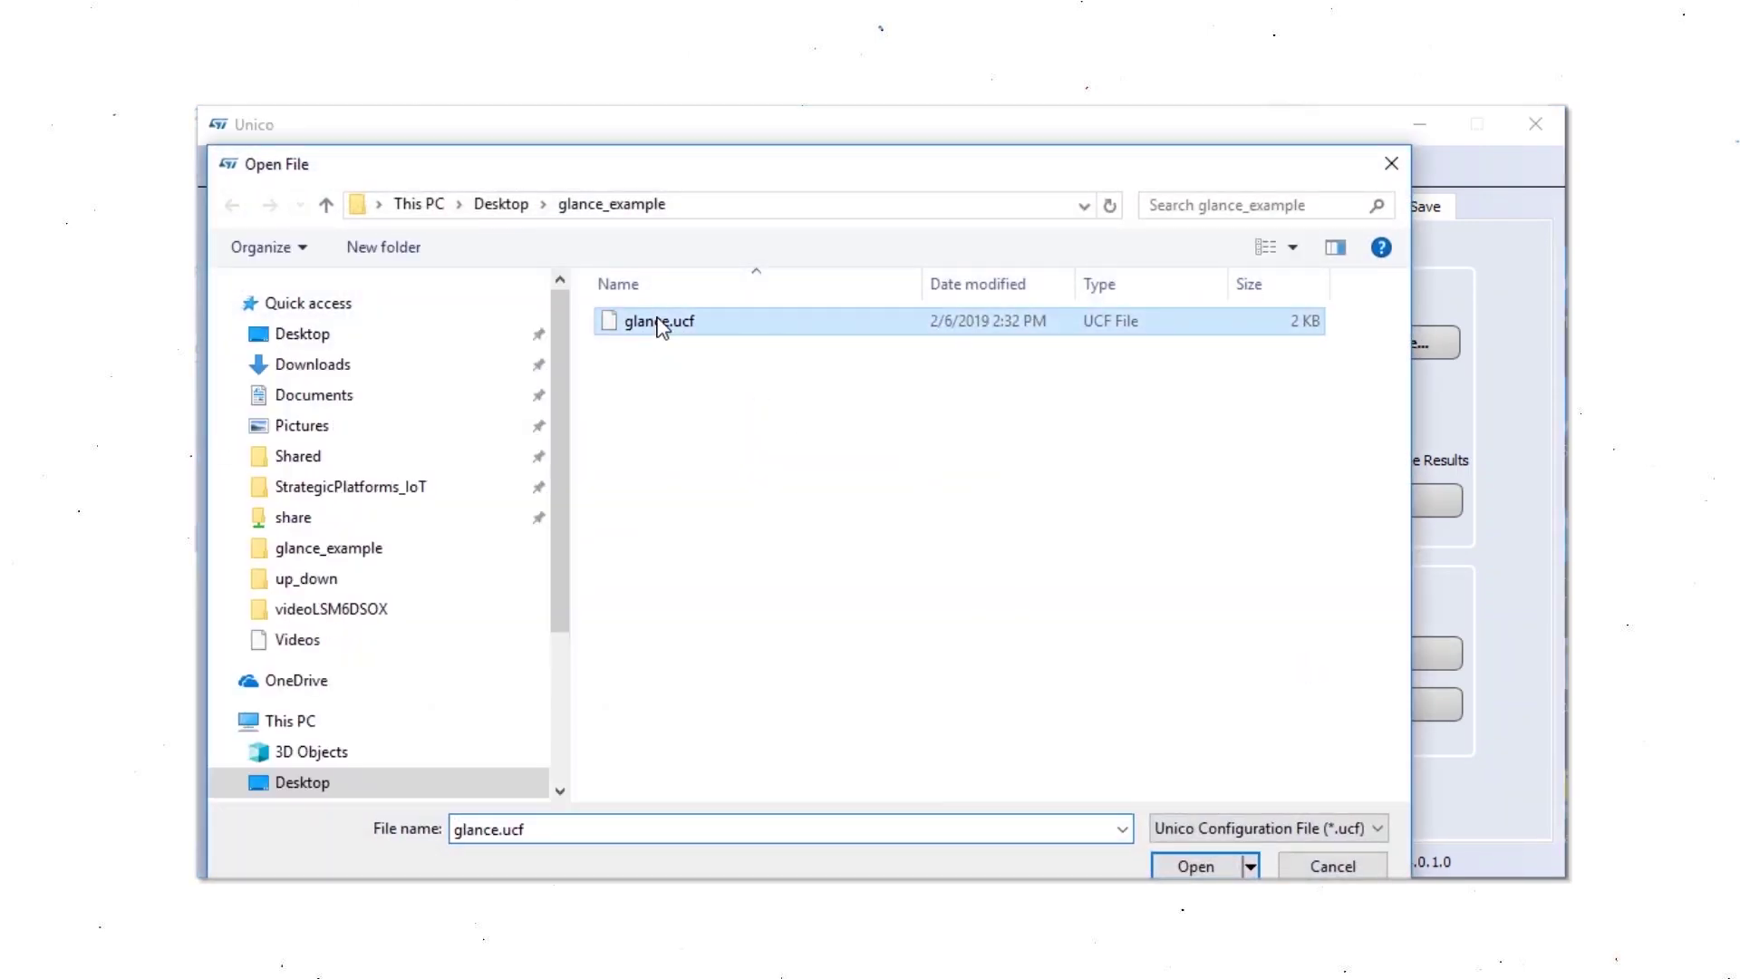
{"action": "left_click", "coordinate": [1182, 867]}
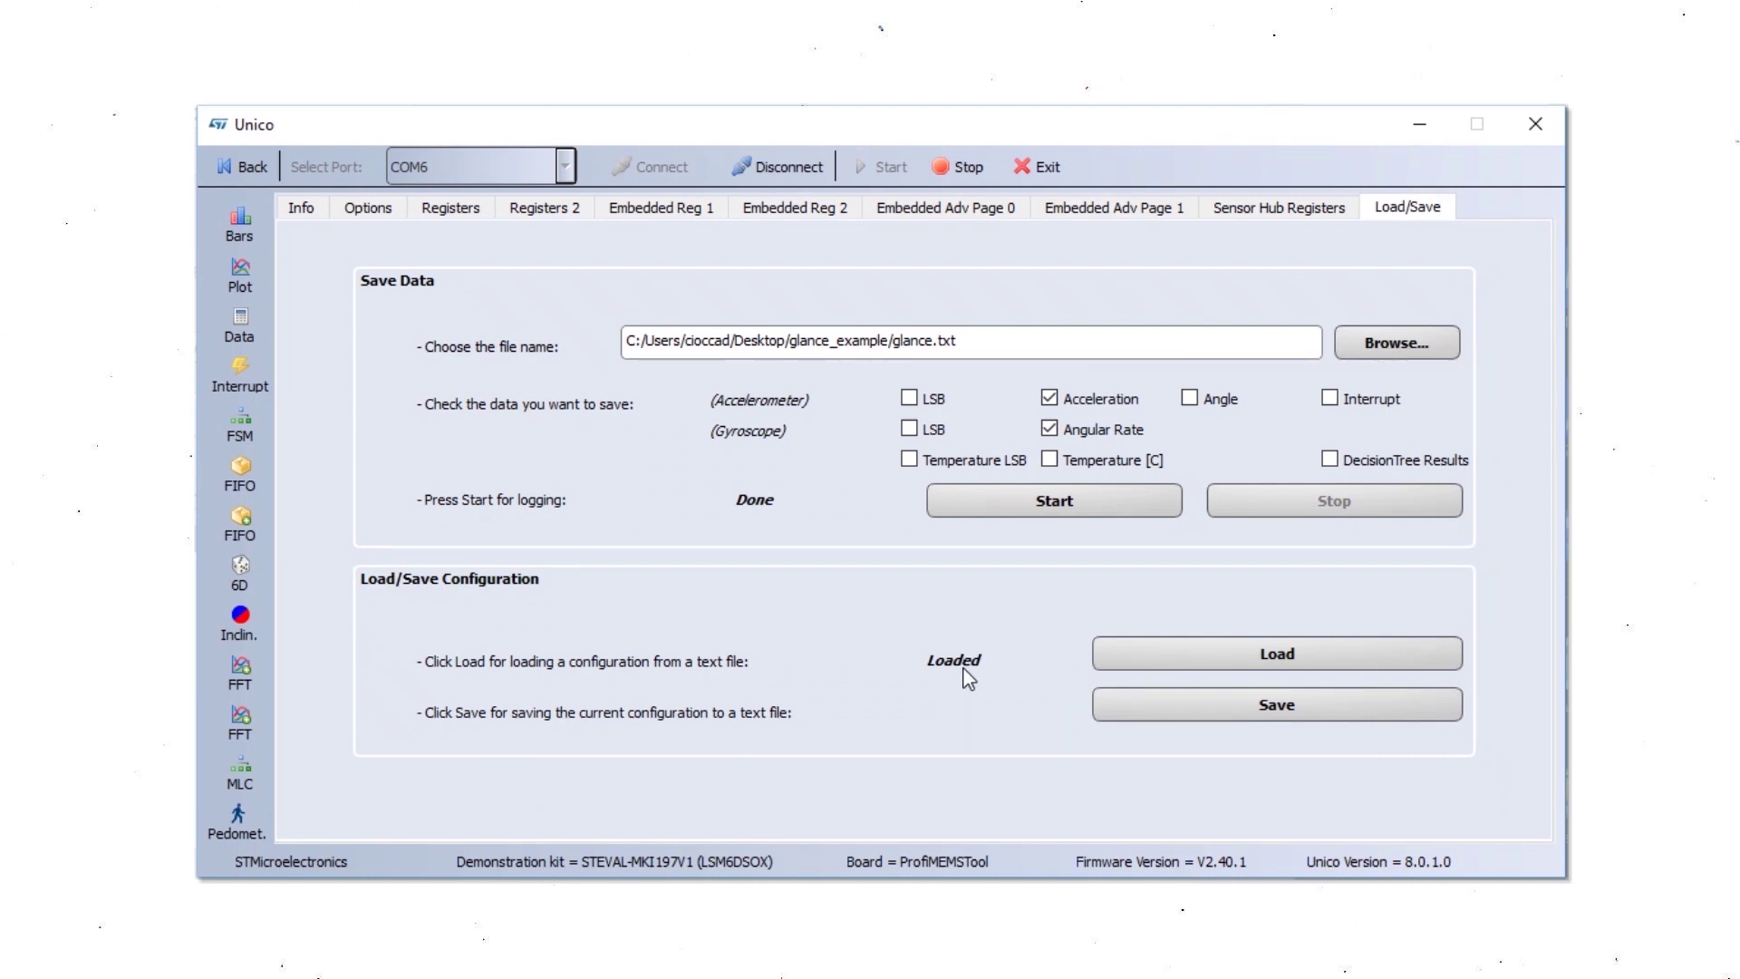
Glance at the live plots, then open the Data view showing readings and decision-tree results.
{"action": "left_click", "coordinate": [240, 277]}
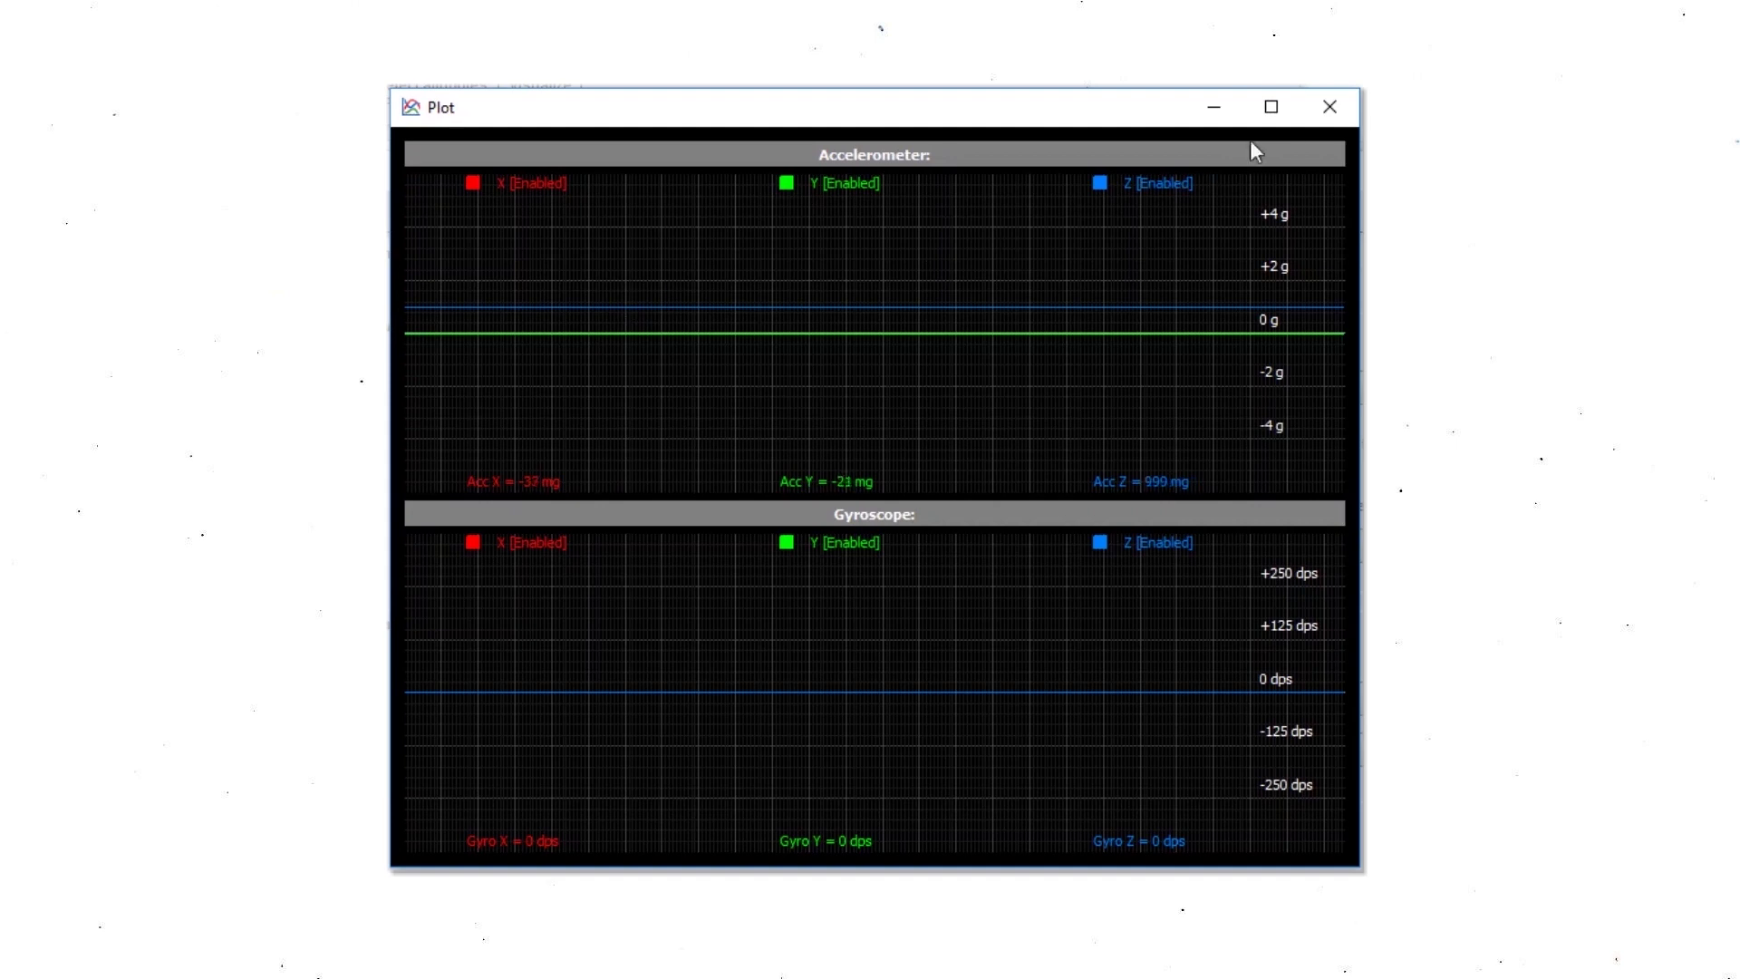
{"action": "left_click", "coordinate": [1328, 112]}
{"action": "left_click", "coordinate": [240, 327]}
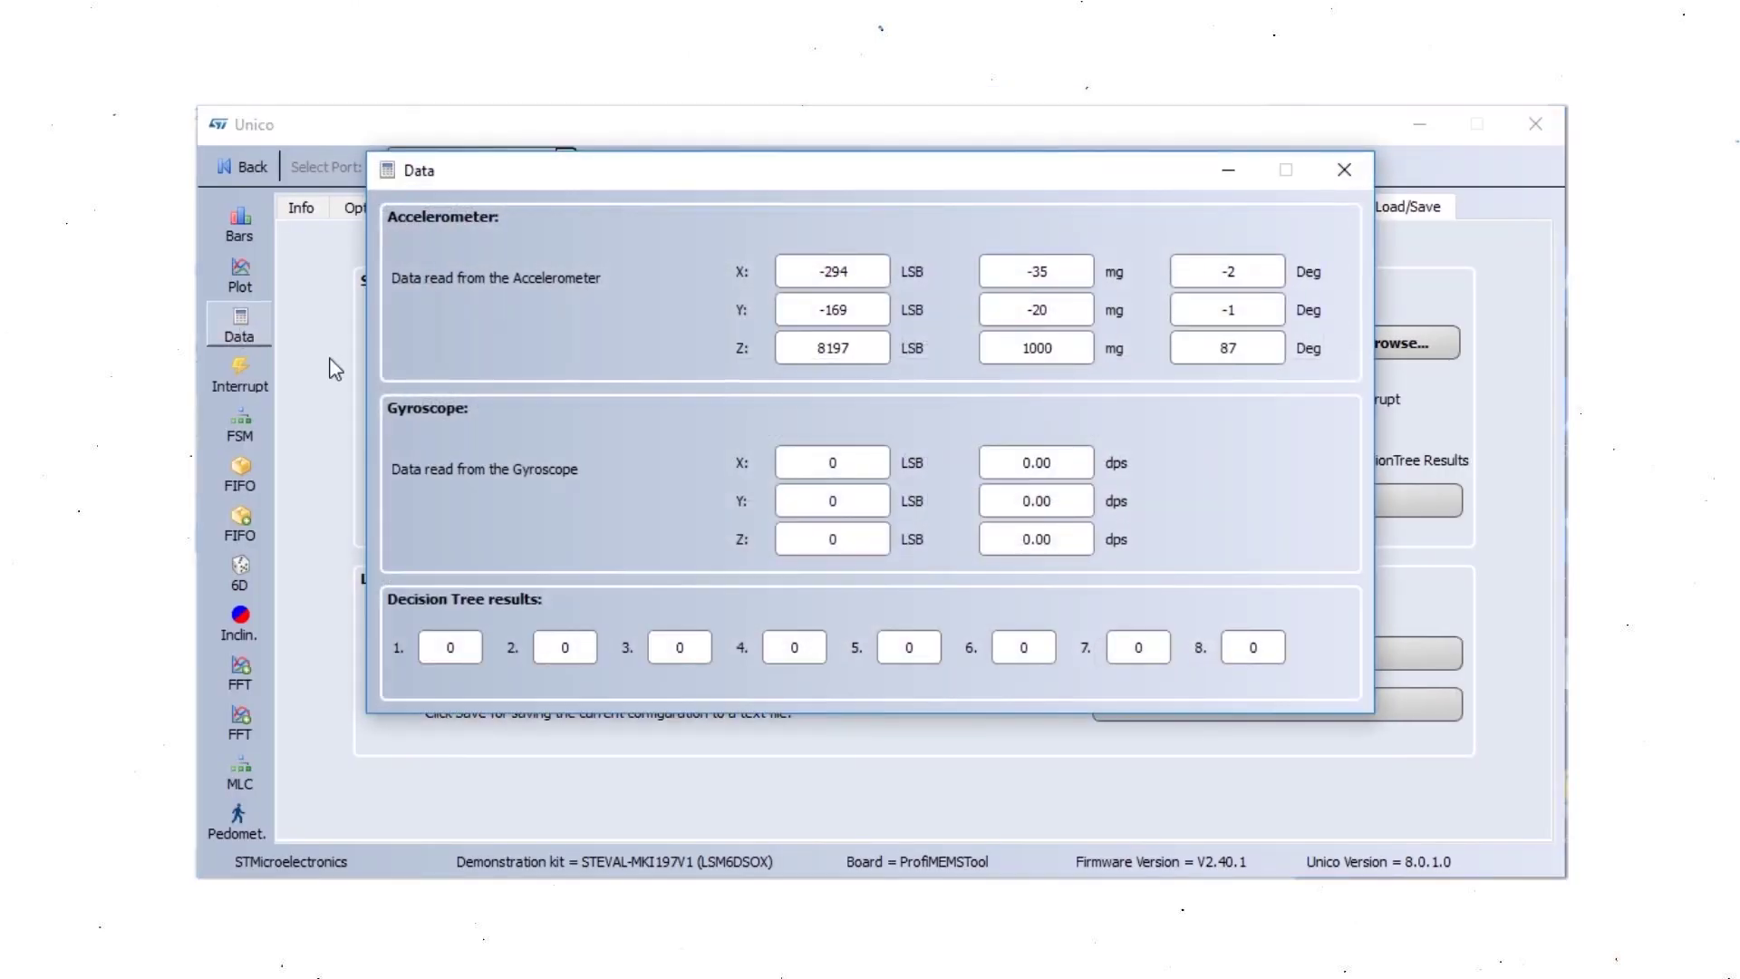